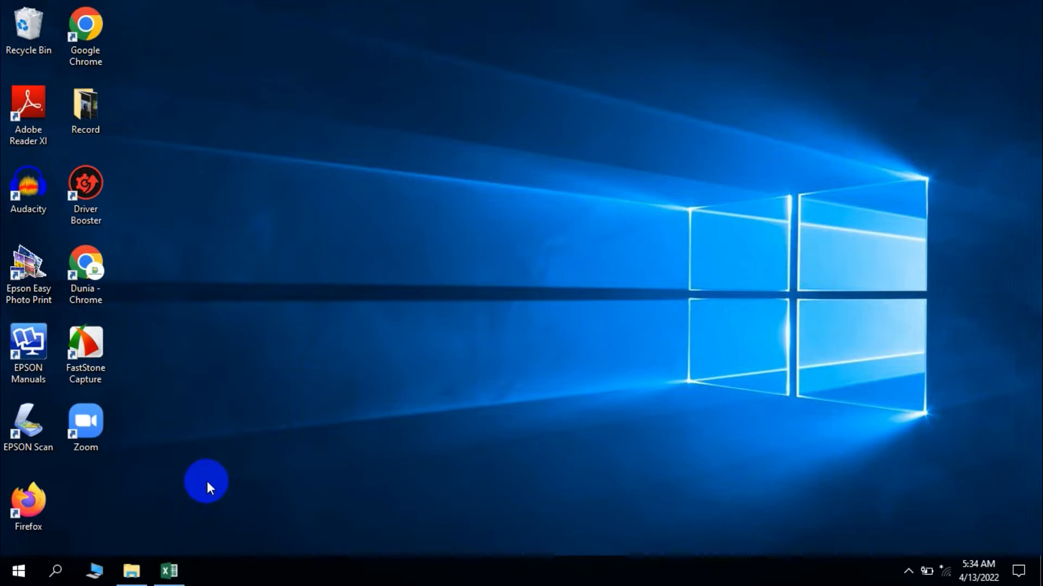
# Step: Switch to the Excel workbook and examine the replicate, Anova and BNJ test tables on the kadar karbohidrat sheet
pyautogui.click(185, 574)
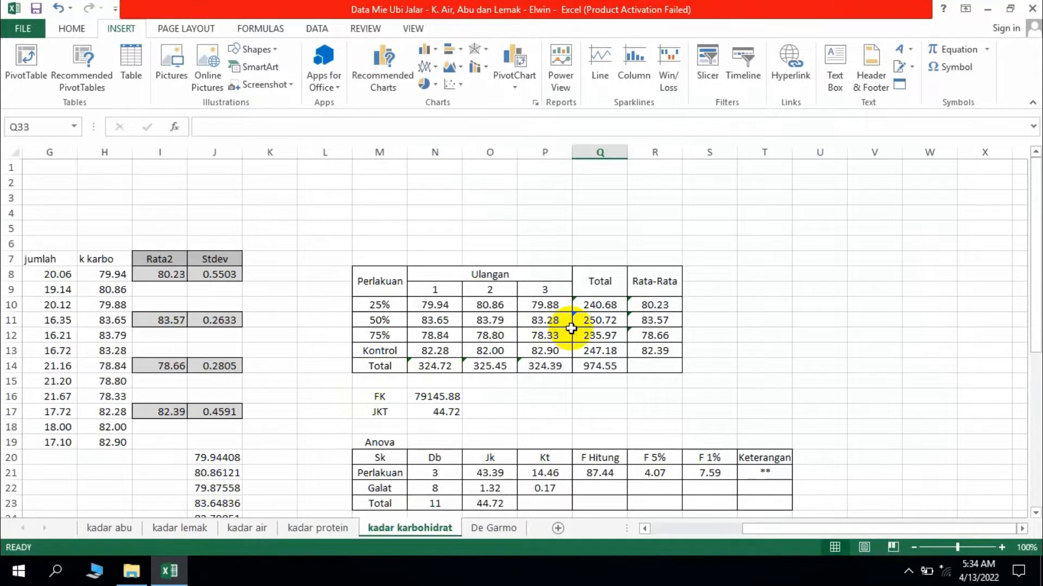
pyautogui.scroll(-8, 571, 328)
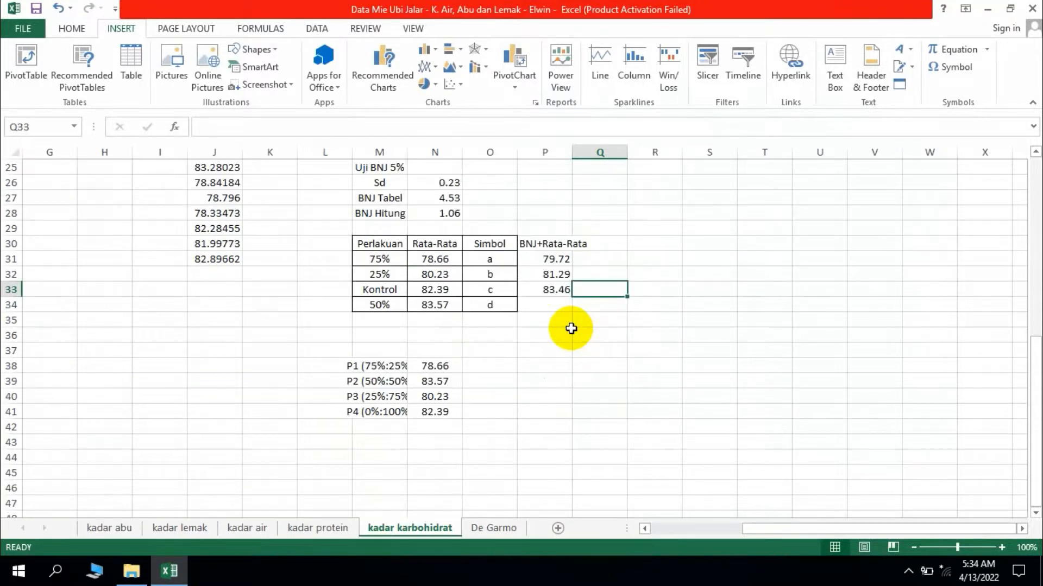
pyautogui.scroll(3, 610, 335)
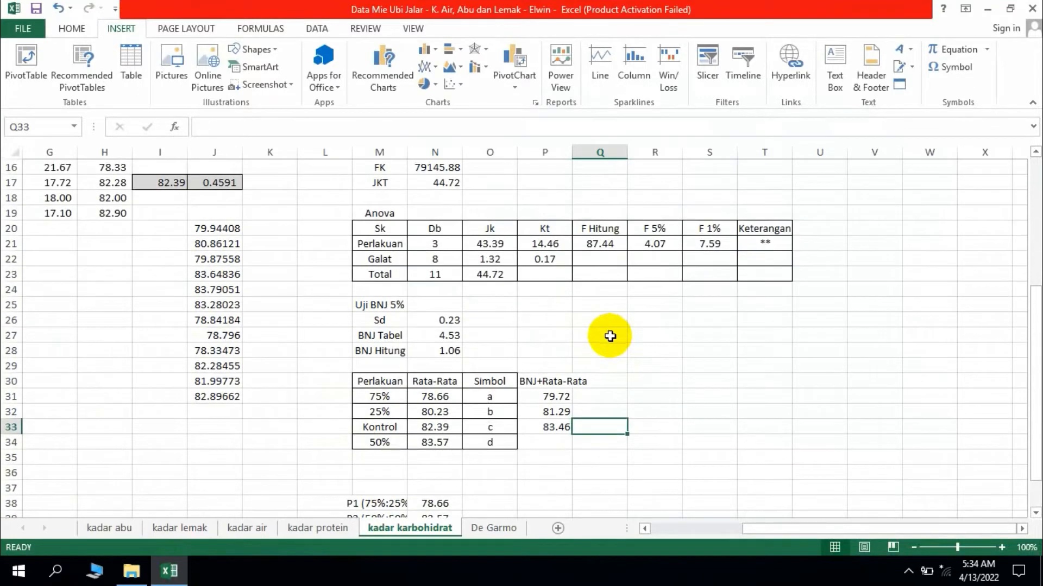
pyautogui.scroll(2, 607, 336)
pyautogui.scroll(1, 604, 336)
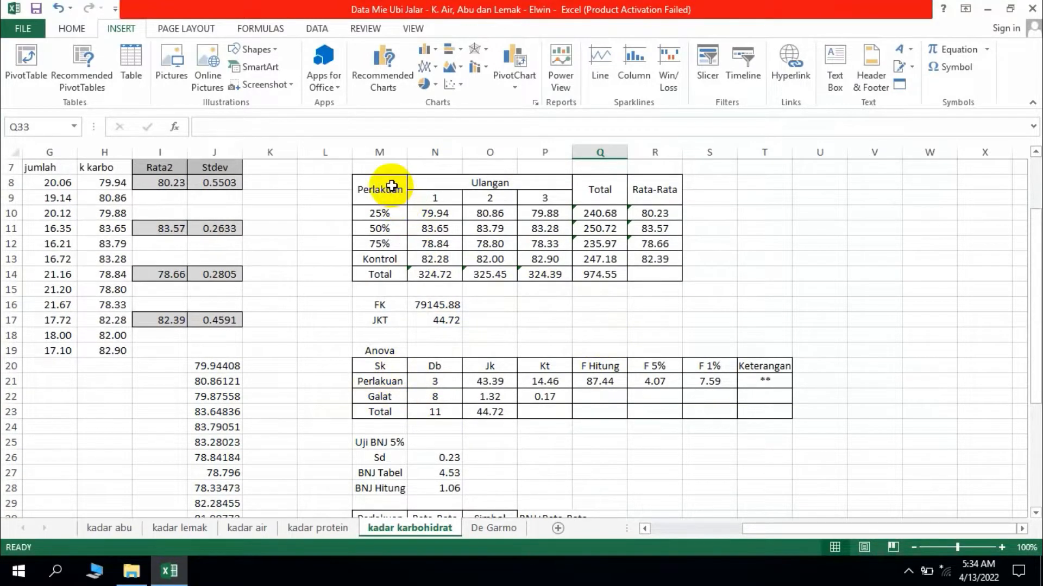
pyautogui.moveTo(391, 184); pyautogui.dragTo(674, 273)
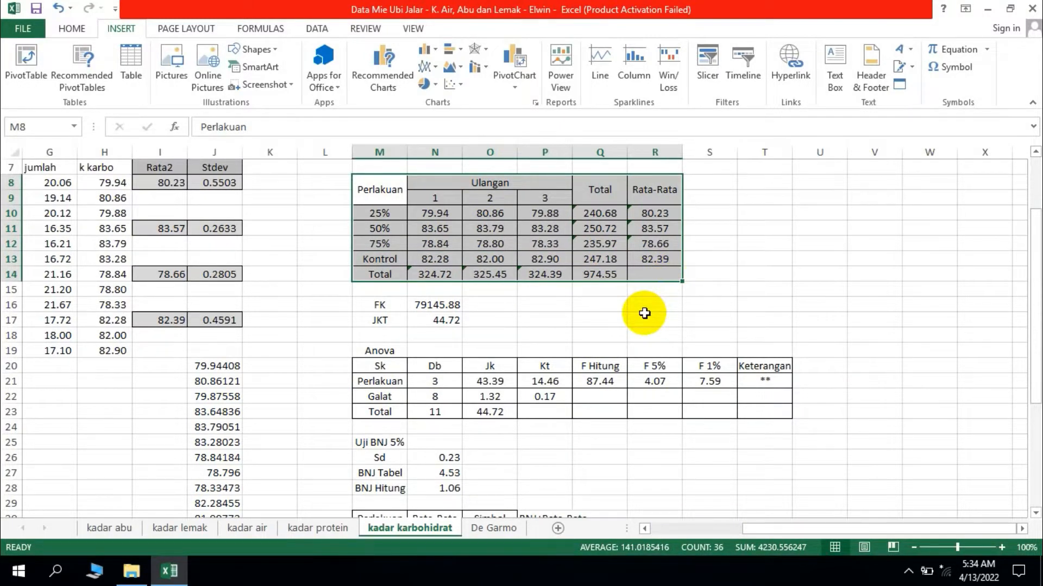
pyautogui.scroll(-2, 644, 313)
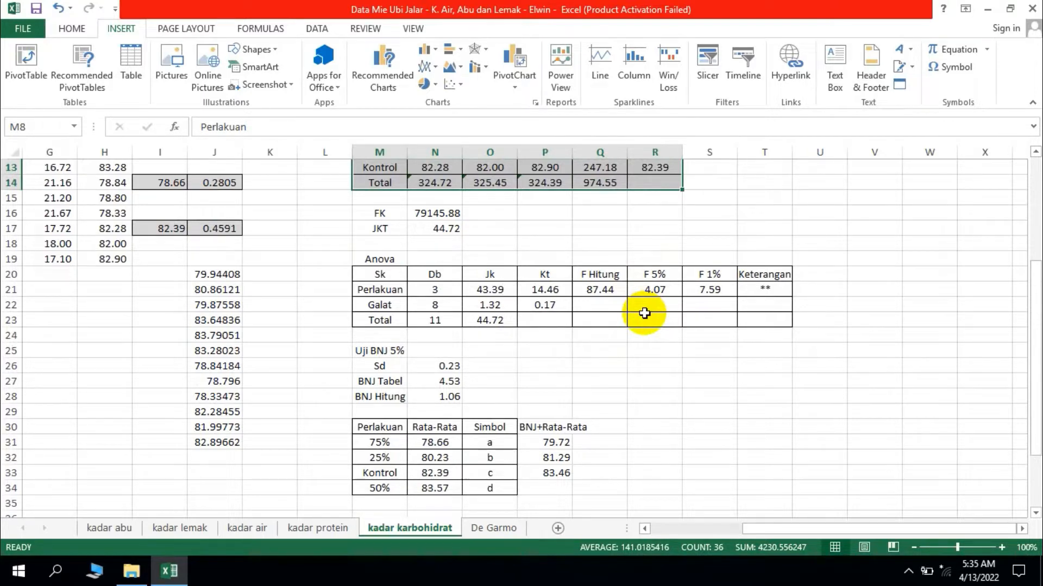
pyautogui.scroll(-2, 644, 314)
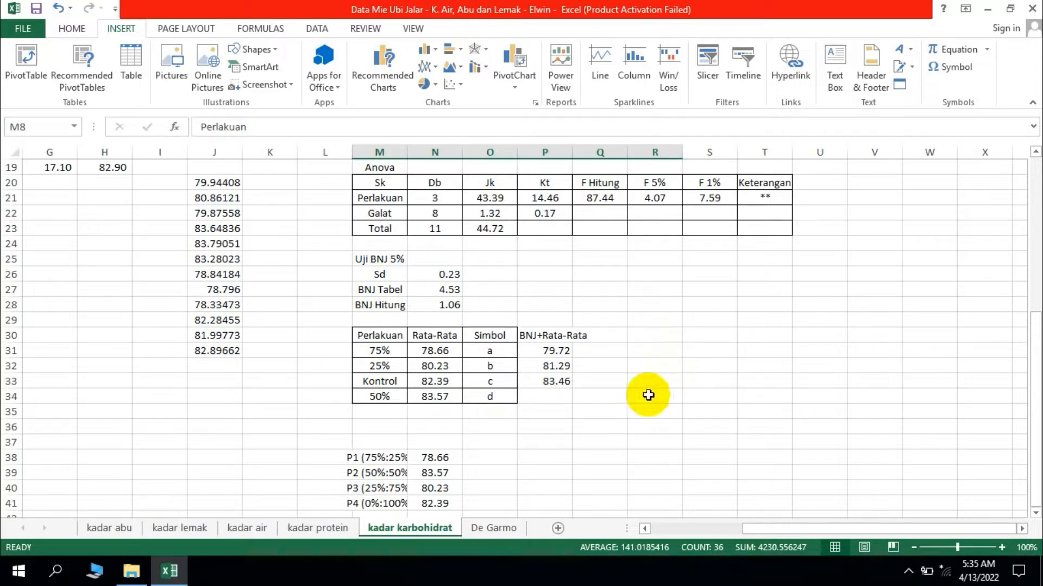
pyautogui.scroll(-2, 632, 334)
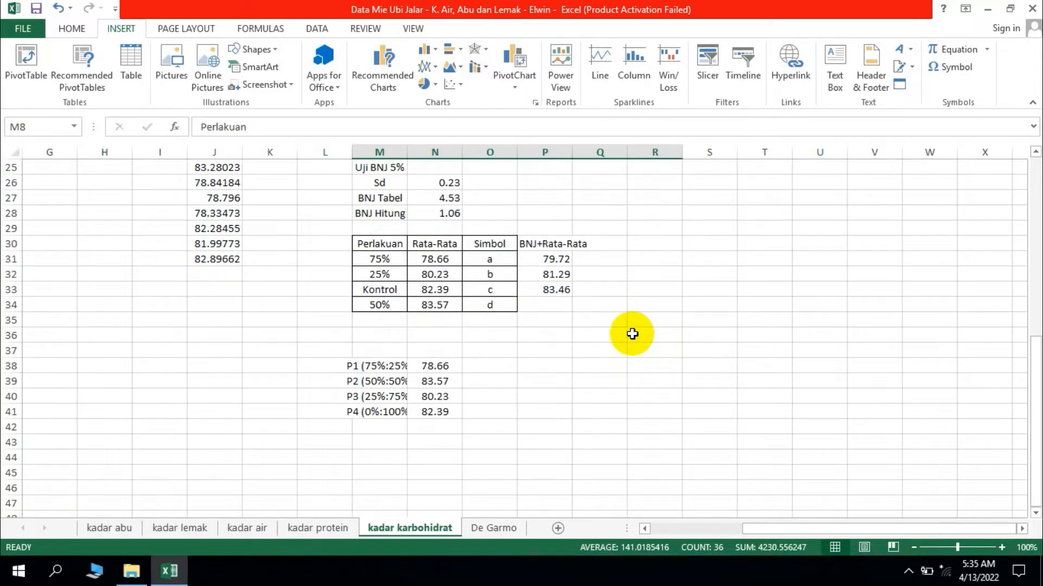
pyautogui.scroll(3, 547, 344)
pyautogui.scroll(-2, 407, 353)
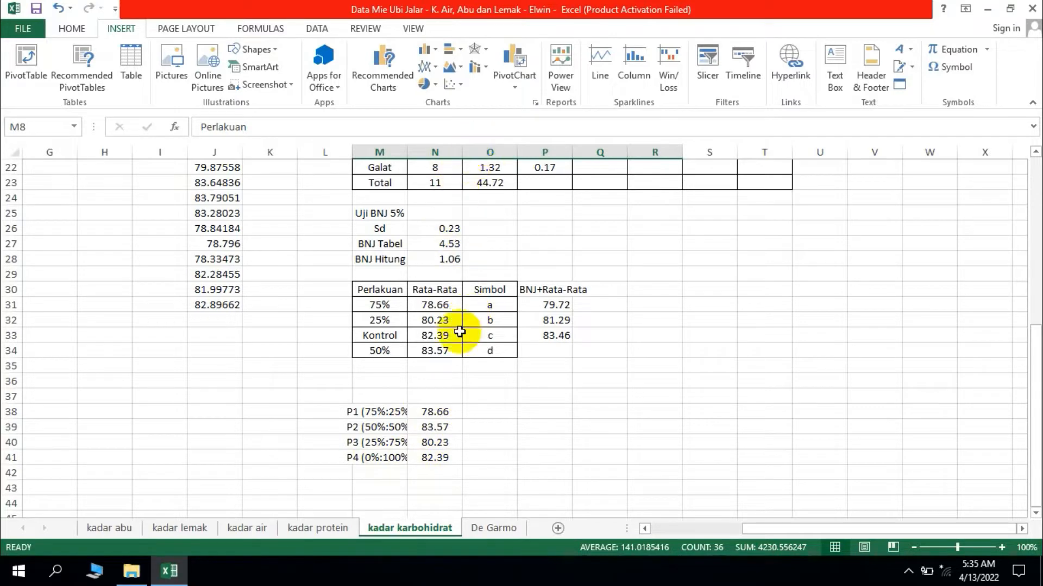
# Step: Widen column M to fit the treatment labels in M38:M41, undoing the widening of column N
pyautogui.moveTo(407, 149); pyautogui.dragTo(507, 174)
pyautogui.click(529, 419)
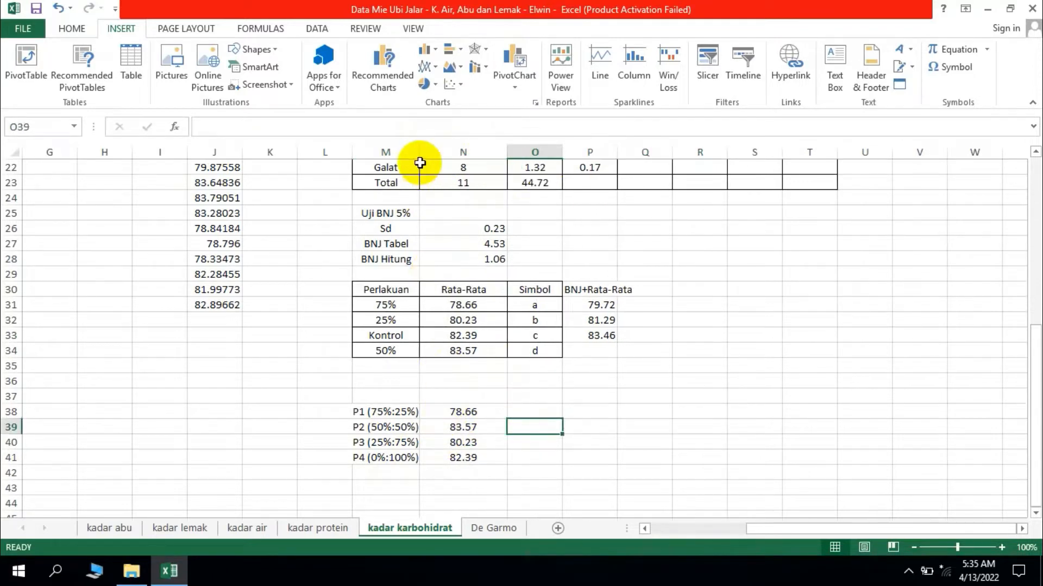
pyautogui.hotkey('ctrl', 'z')
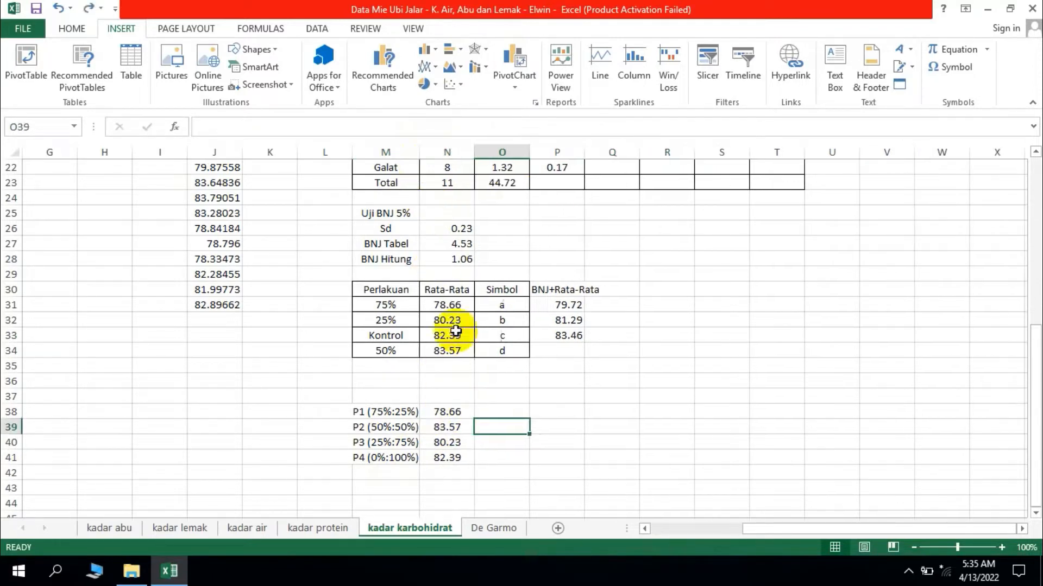
# Step: Try a 2-D clustered column chart of M38:N41 placed beside the data, and delete it
pyautogui.moveTo(400, 411); pyautogui.dragTo(458, 458)
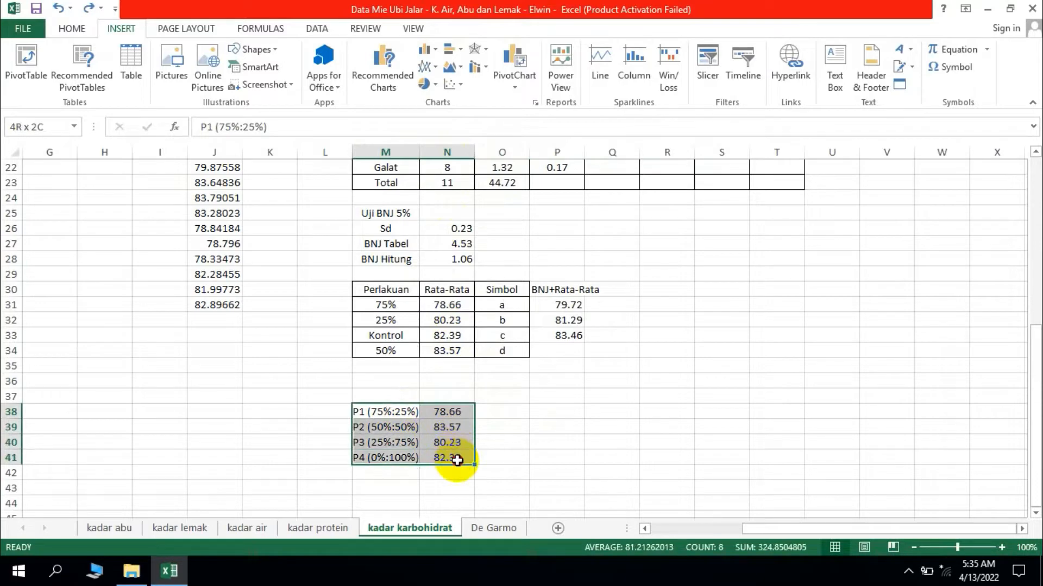
pyautogui.click(403, 413)
pyautogui.click(535, 426)
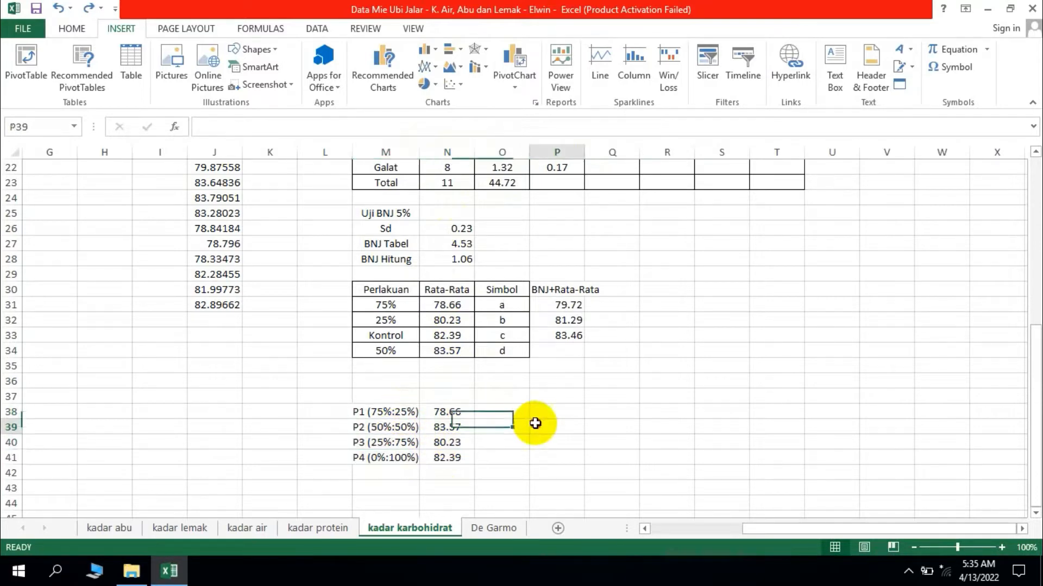
pyautogui.click(454, 412)
pyautogui.moveTo(373, 411); pyautogui.dragTo(462, 453)
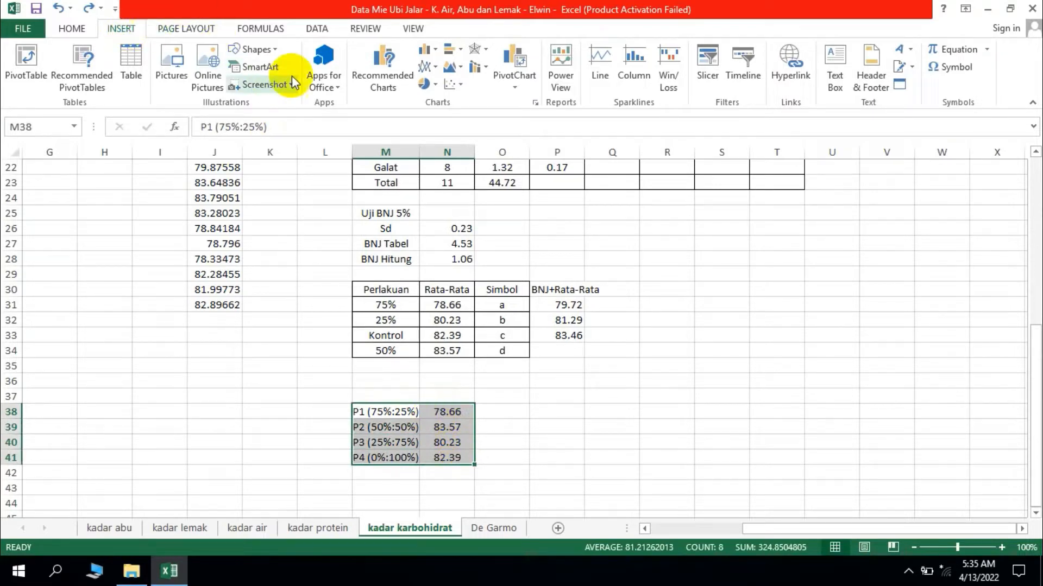
pyautogui.click(438, 49)
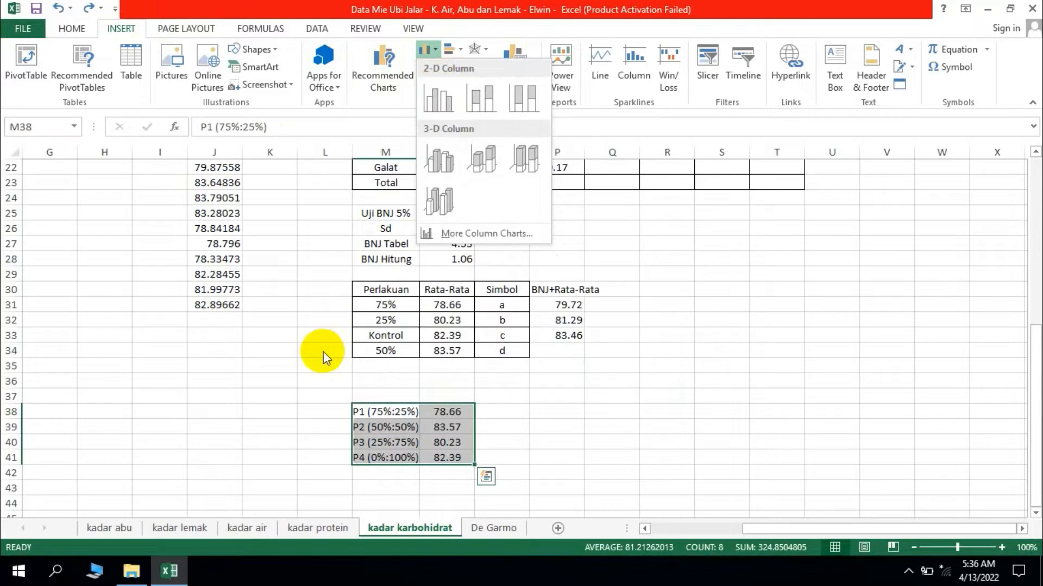
pyautogui.press('Escape')
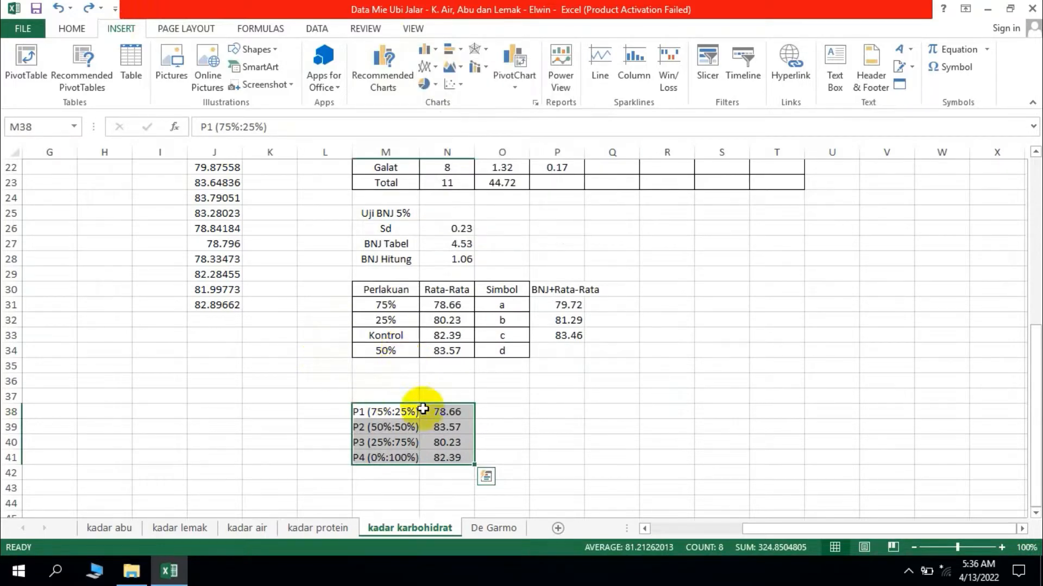
pyautogui.click(437, 49)
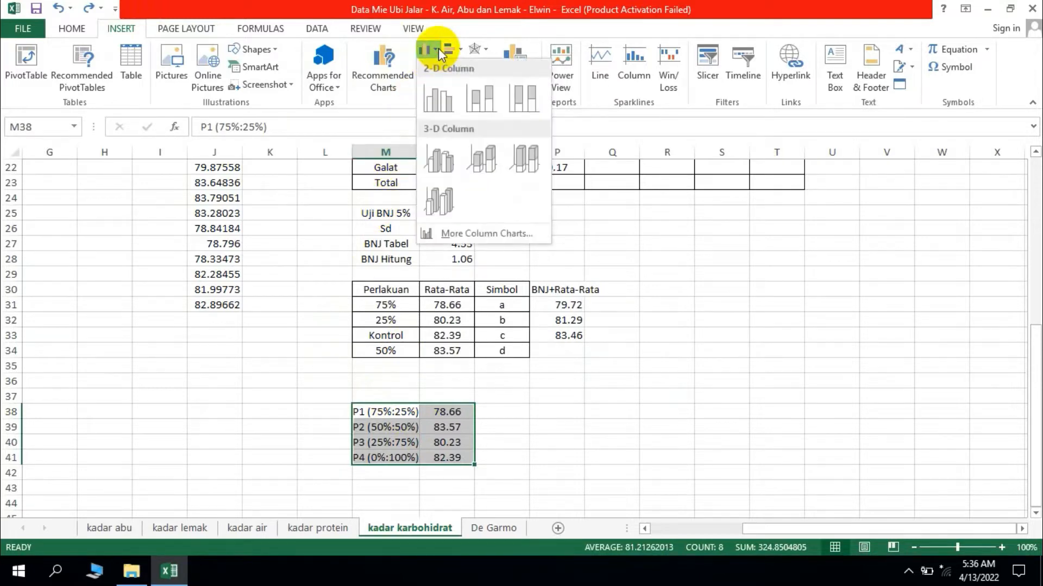
pyautogui.click(444, 101)
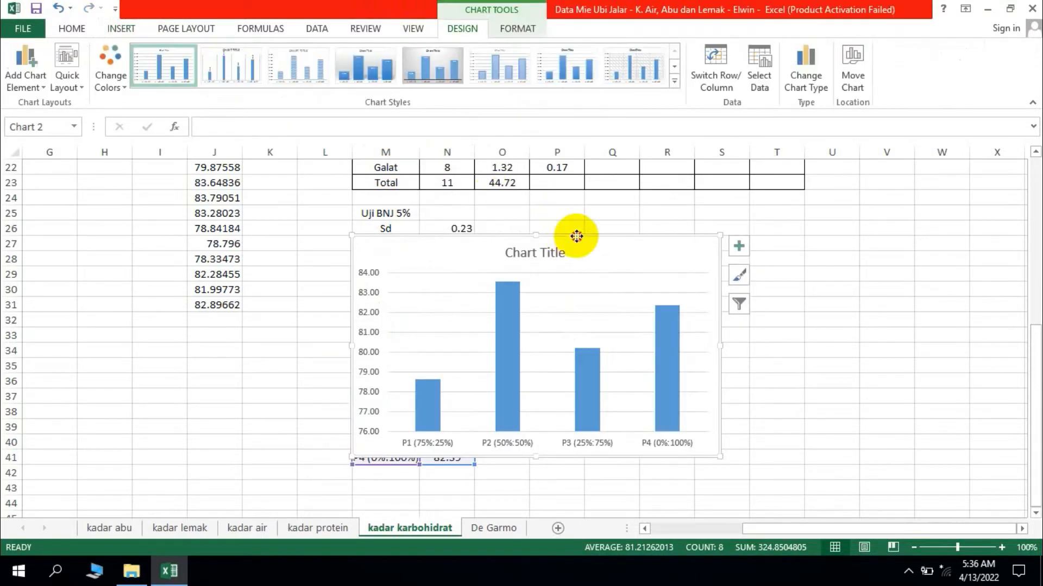
pyautogui.moveTo(576, 236)
pyautogui.mouseDown()
pyautogui.moveTo(796, 270)
pyautogui.moveTo(842, 261)
pyautogui.moveTo(826, 284)
pyautogui.moveTo(784, 235)
pyautogui.mouseUp()
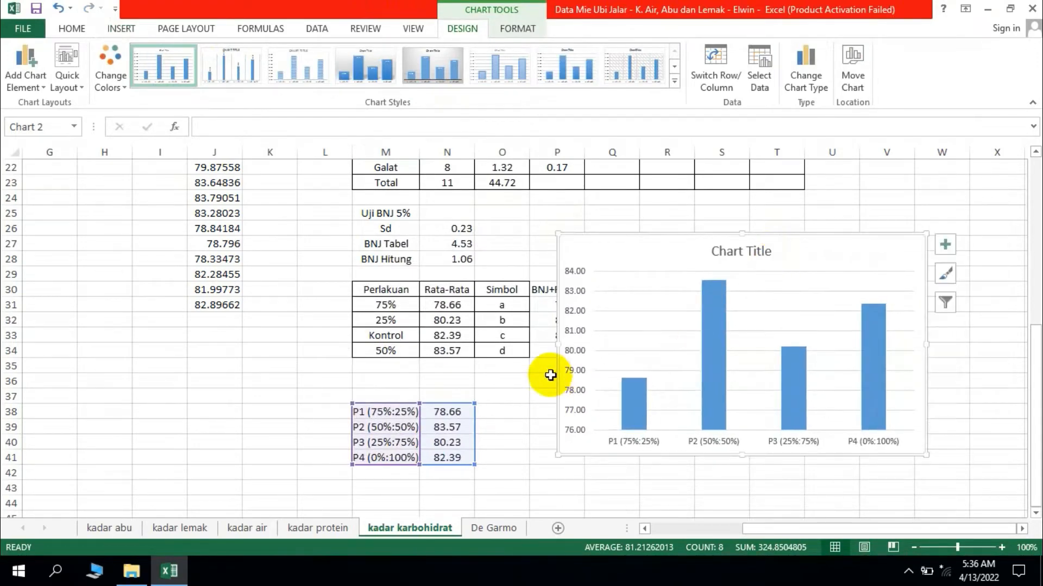
pyautogui.press('Delete')
pyautogui.click(512, 393)
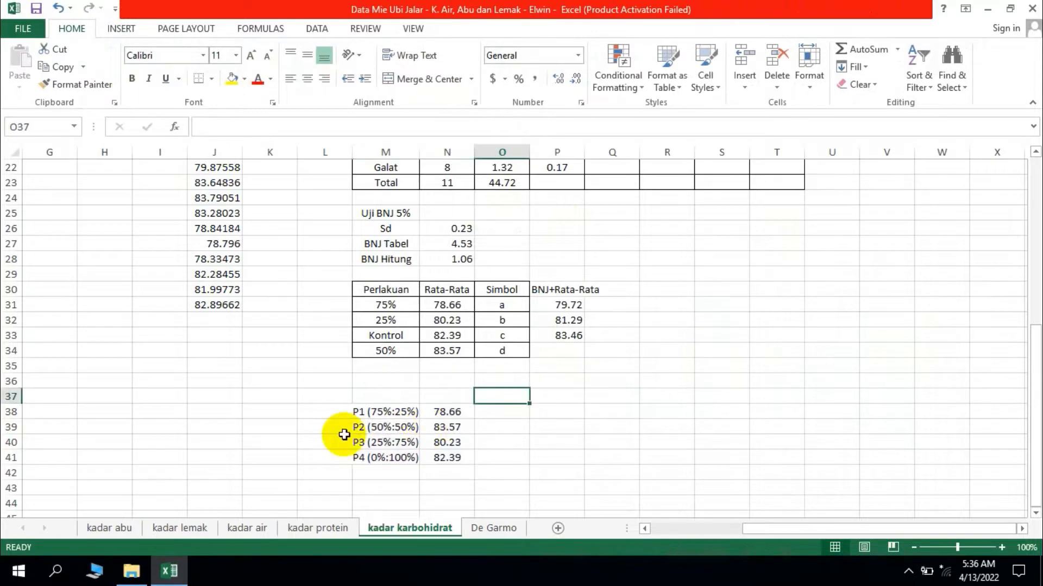
# Step: Insert a 2-D clustered column chart from M38:N41 and move it beside the treatment averages
pyautogui.moveTo(386, 409); pyautogui.dragTo(449, 454)
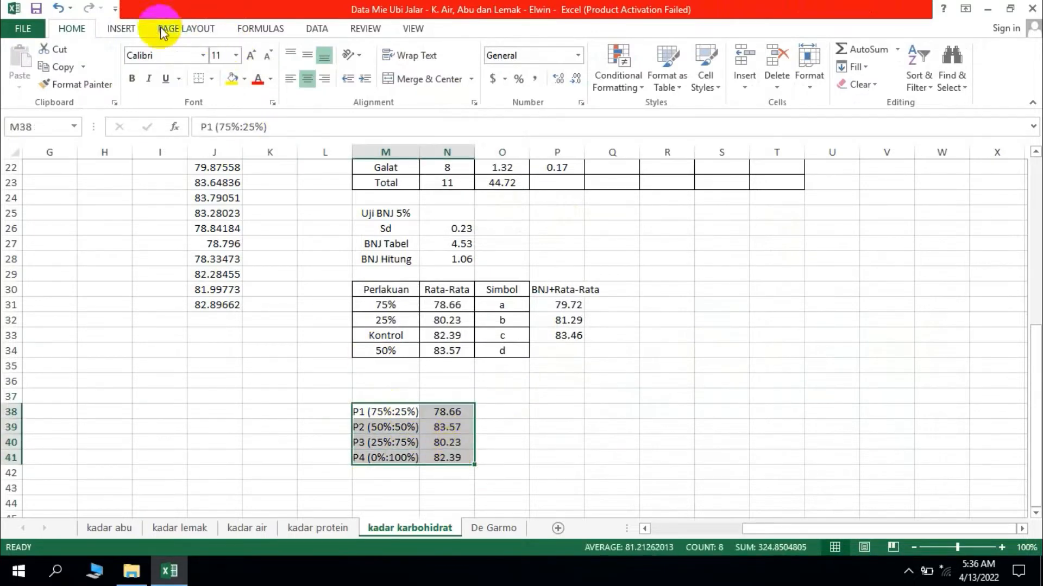
pyautogui.click(122, 28)
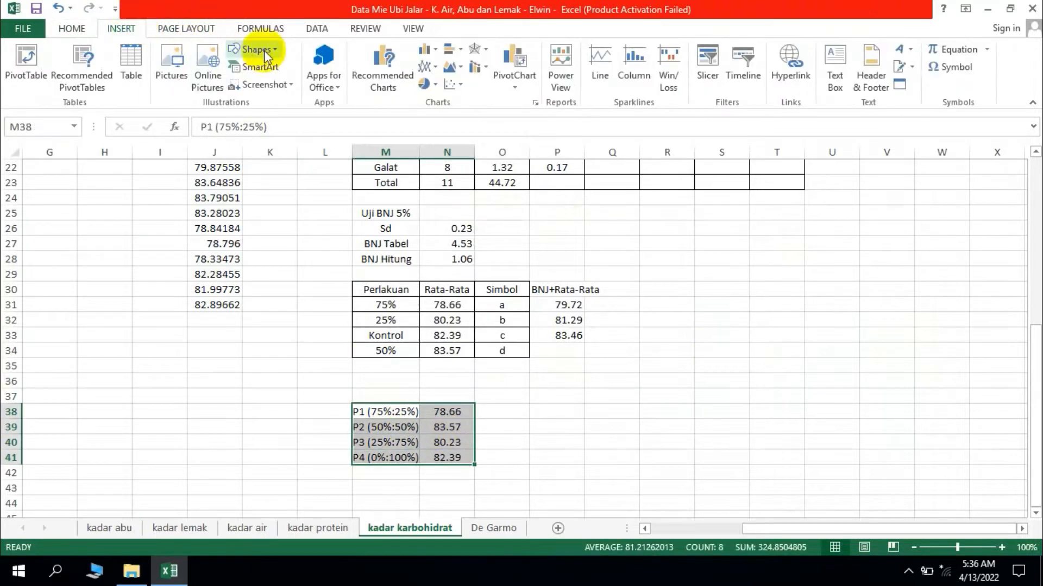
pyautogui.click(440, 54)
pyautogui.click(436, 90)
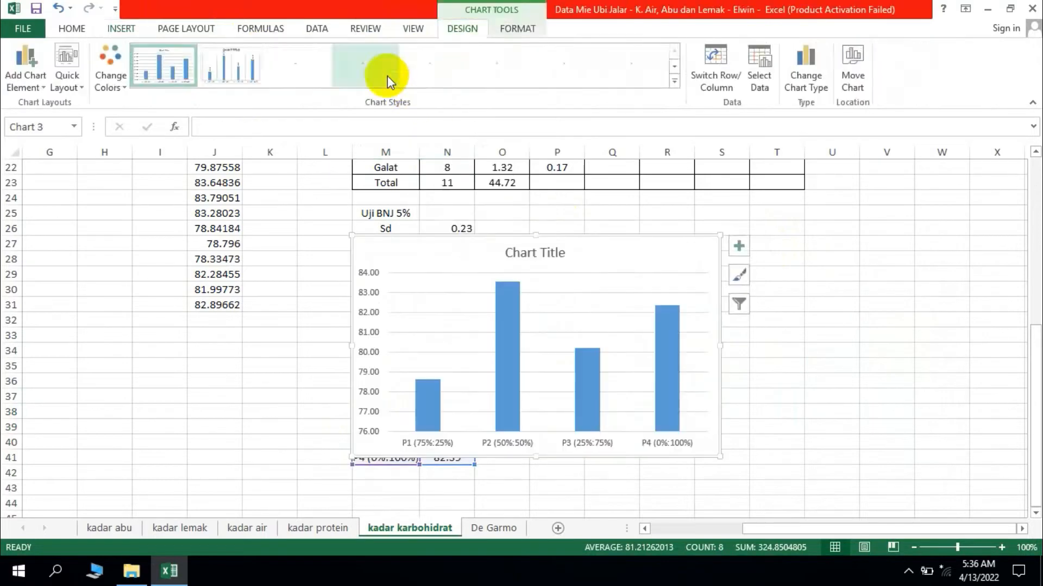
pyautogui.moveTo(619, 236)
pyautogui.mouseDown()
pyautogui.moveTo(823, 272)
pyautogui.moveTo(764, 263)
pyautogui.moveTo(773, 245)
pyautogui.mouseUp()
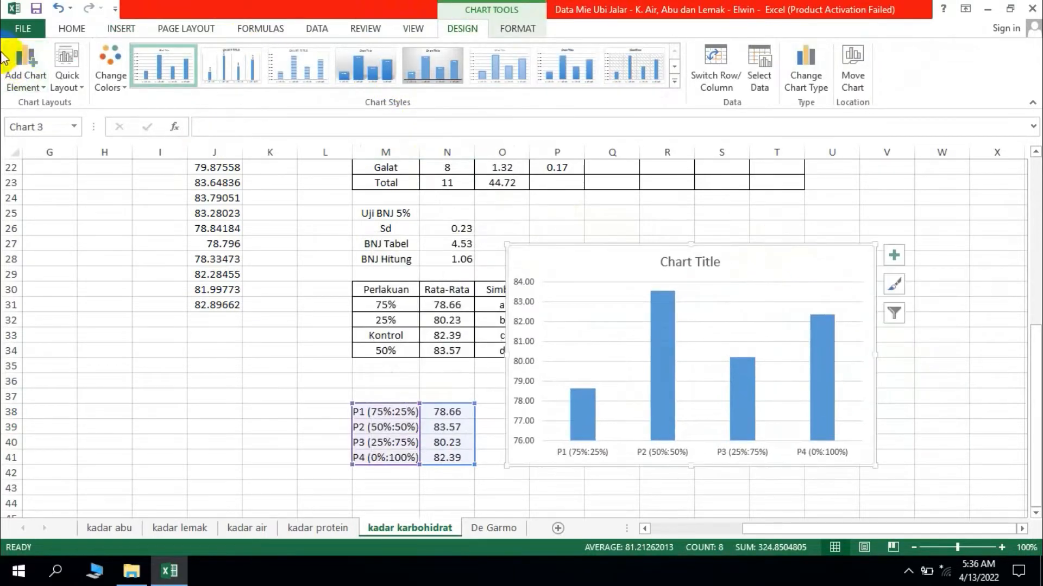
# Step: Apply quick layout 7 with both axis titles to the chart and delete its legend
pyautogui.click(47, 83)
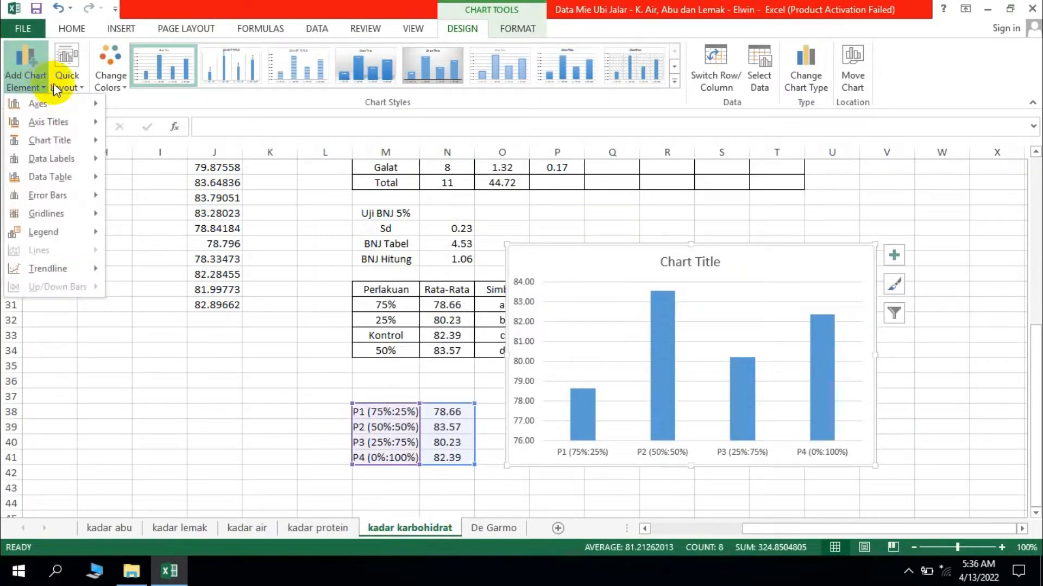
pyautogui.click(66, 79)
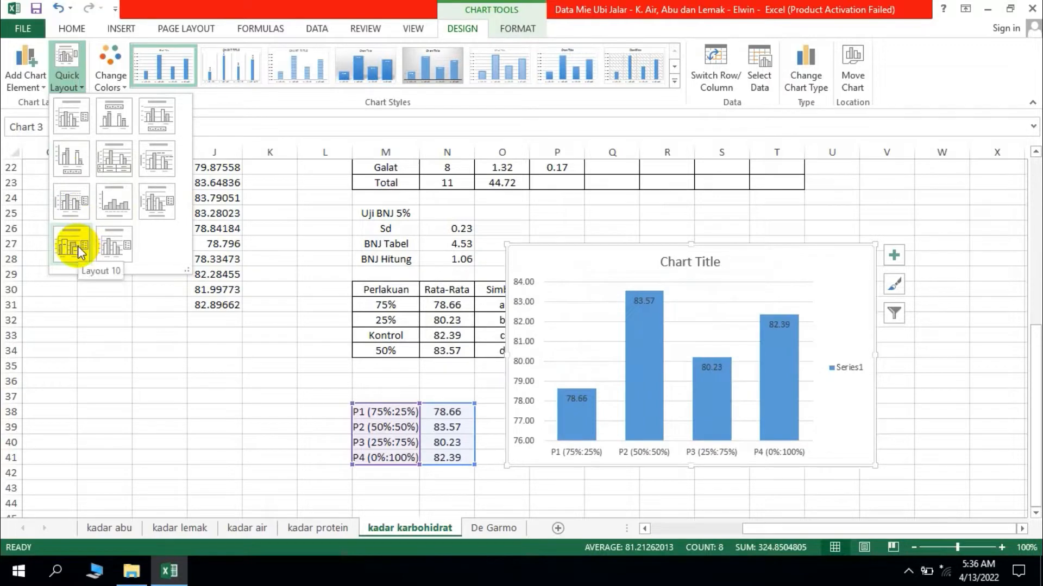
pyautogui.click(73, 205)
pyautogui.click(842, 356)
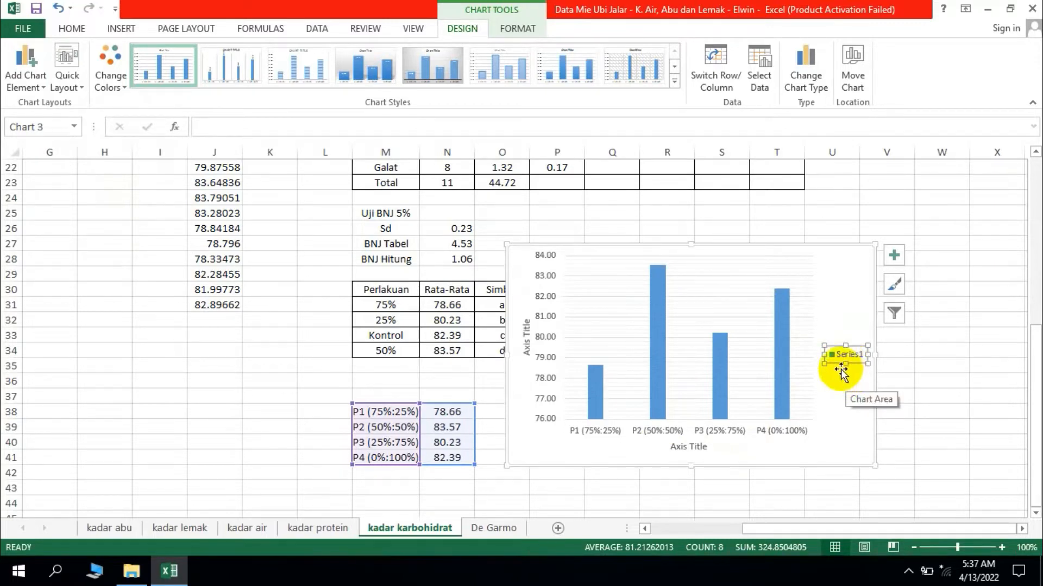
pyautogui.press('Delete')
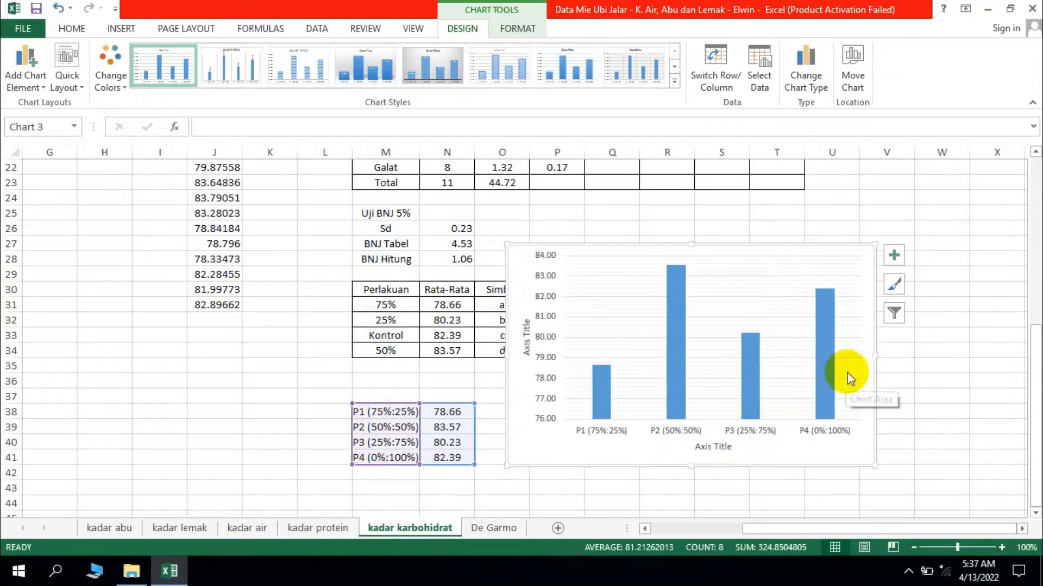
# Step: Change the chart's horizontal axis title to "Perlakuan"
pyautogui.click(693, 446)
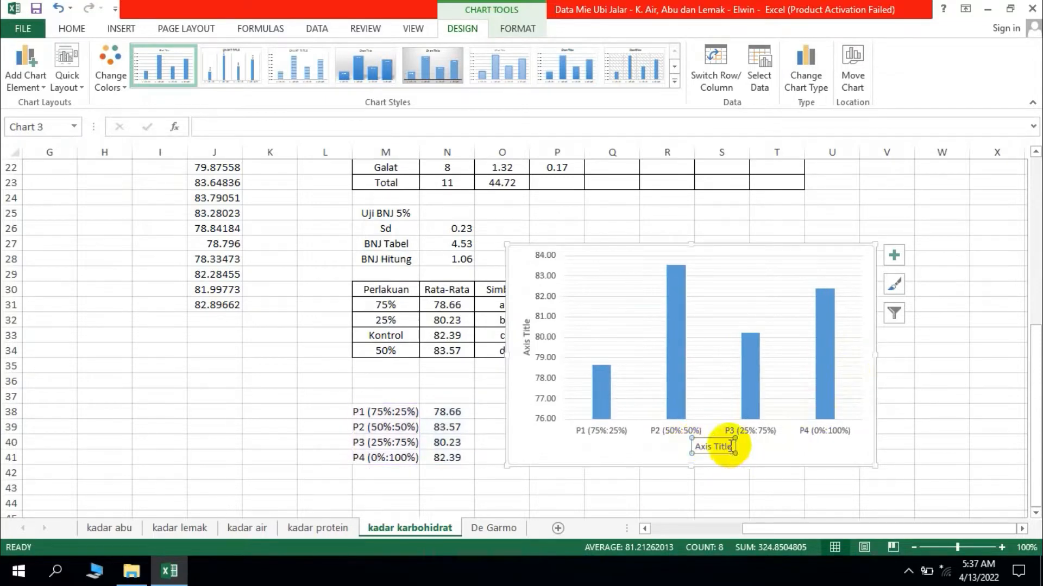
pyautogui.moveTo(730, 445); pyautogui.dragTo(669, 448)
pyautogui.write('P')
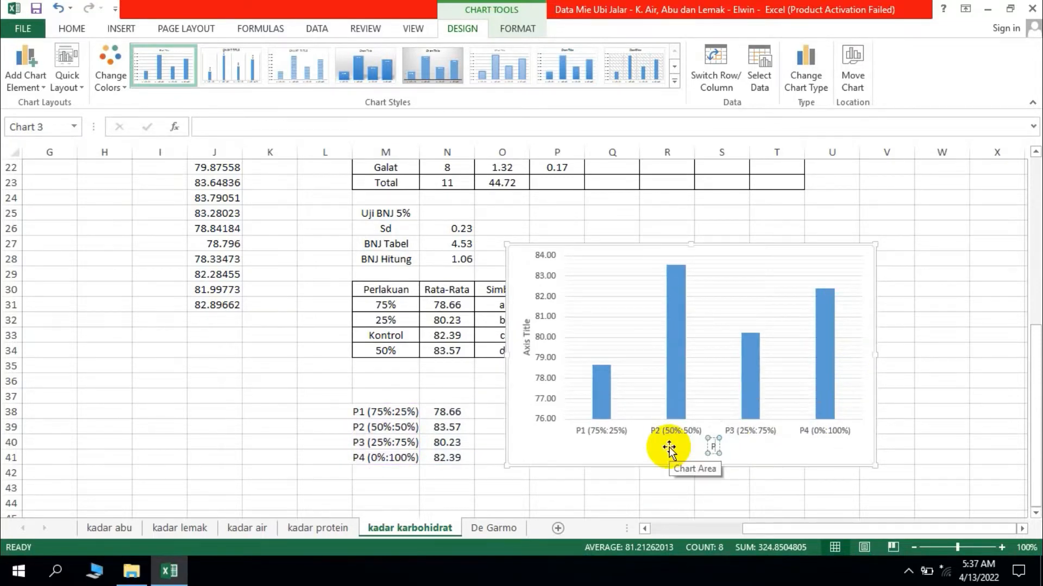
pyautogui.write('erlakuan')
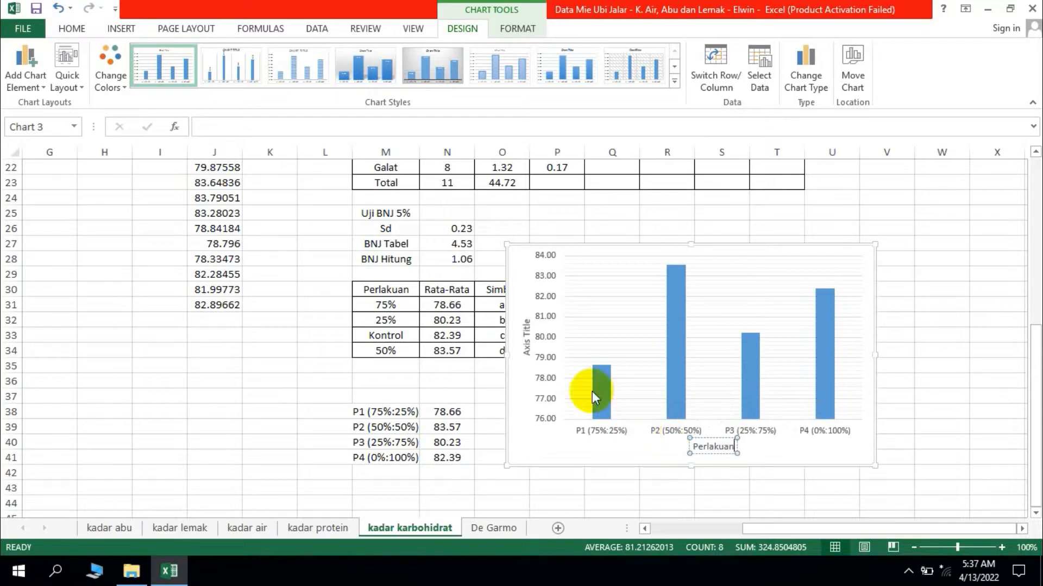
# Step: Change the chart's vertical axis title to "Karbohidrat"
pyautogui.click(530, 341)
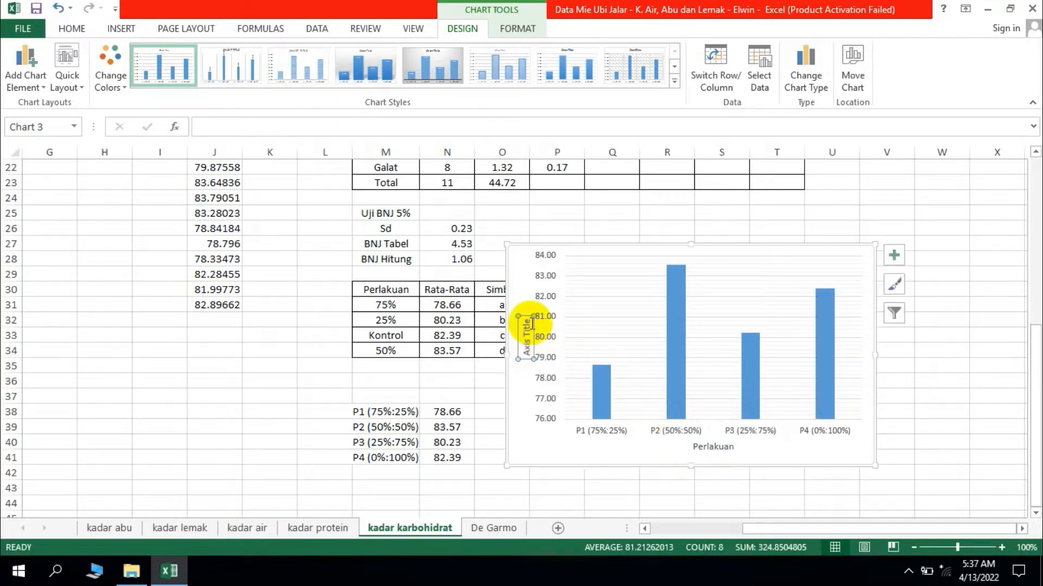
pyautogui.moveTo(531, 323); pyautogui.dragTo(529, 356)
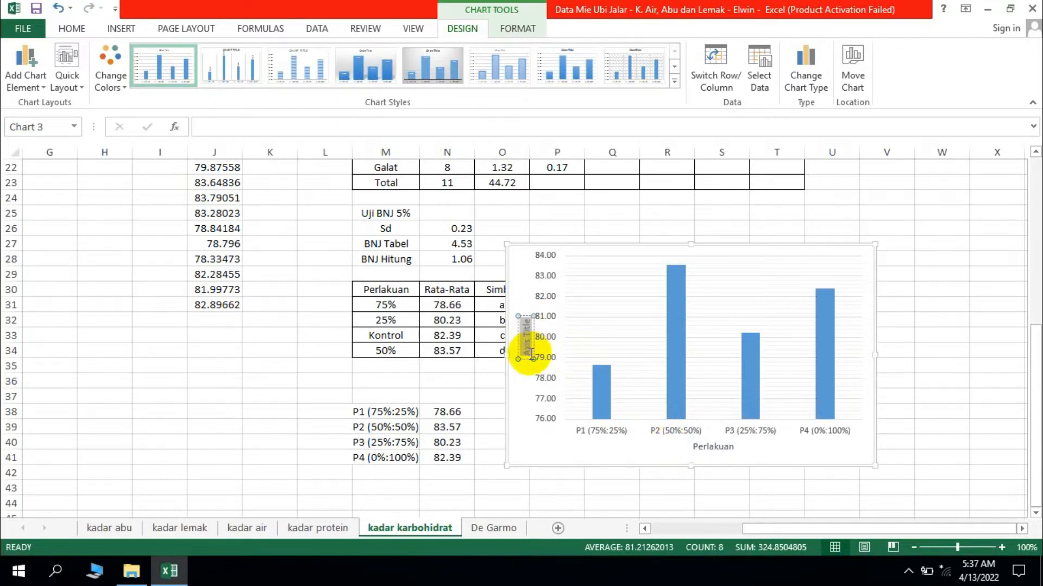
pyautogui.write('Kar')
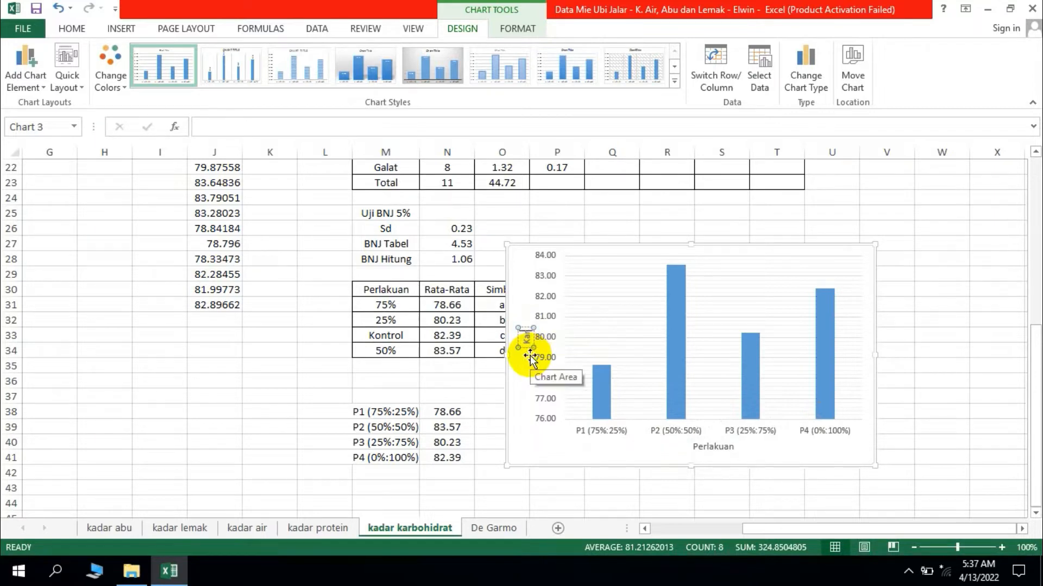
pyautogui.write('bohidrat')
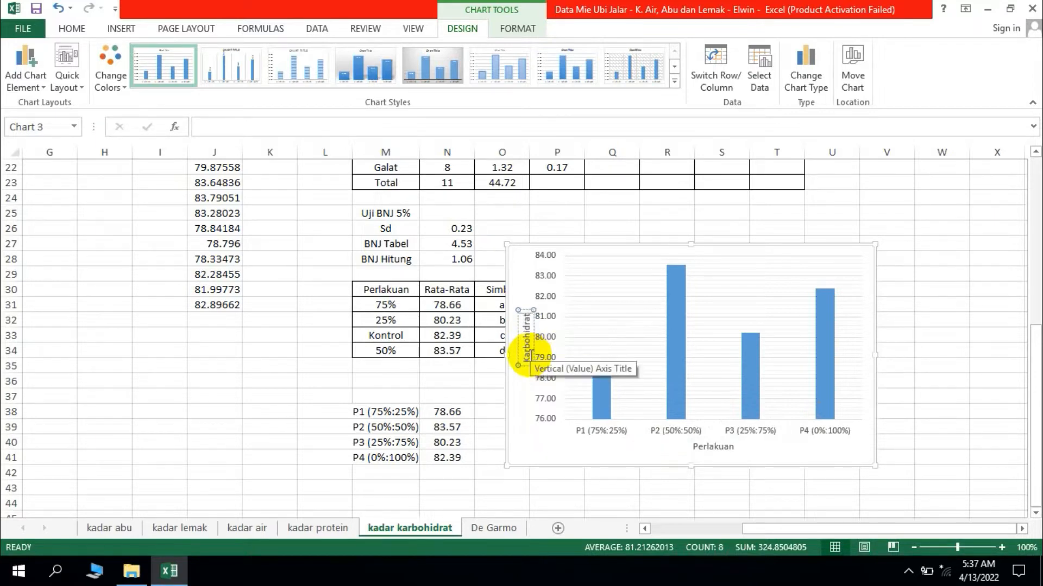
# Step: Append " (%)" to the vertical axis title so it reads "Karbohidrat (%)"
pyautogui.write(' (%)')
pyautogui.click(619, 487)
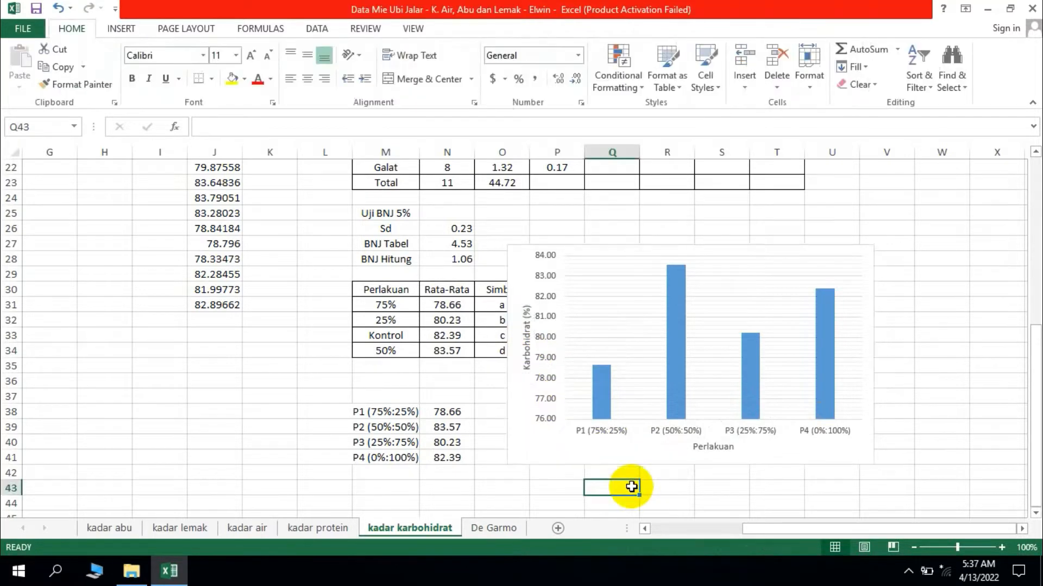
# Step: Widen the chart's columns by setting the data series gap width to 120%
pyautogui.click(679, 357)
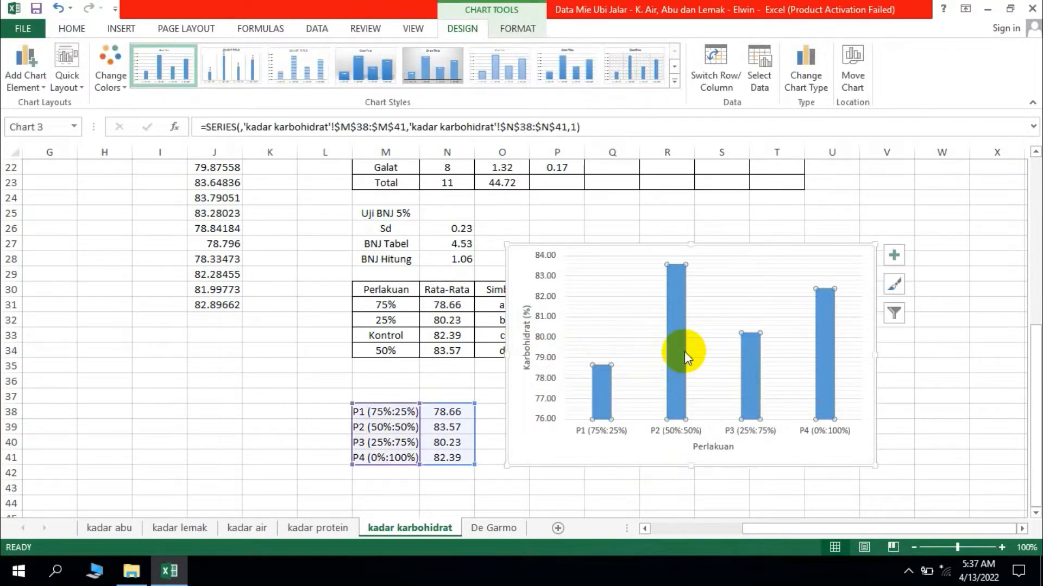
pyautogui.click(765, 353)
pyautogui.click(709, 483)
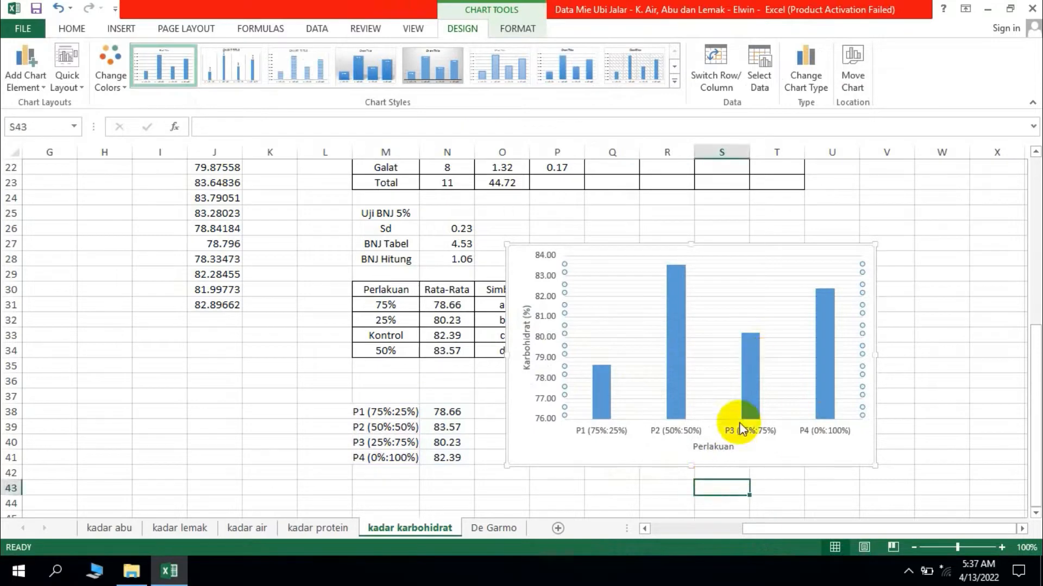
pyautogui.click(748, 383)
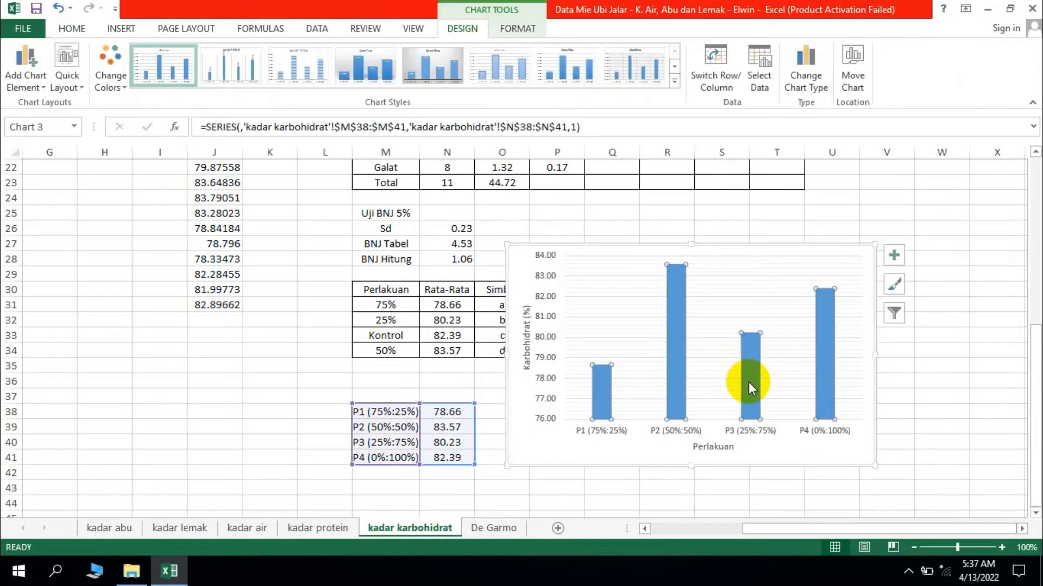
pyautogui.rightClick(753, 370)
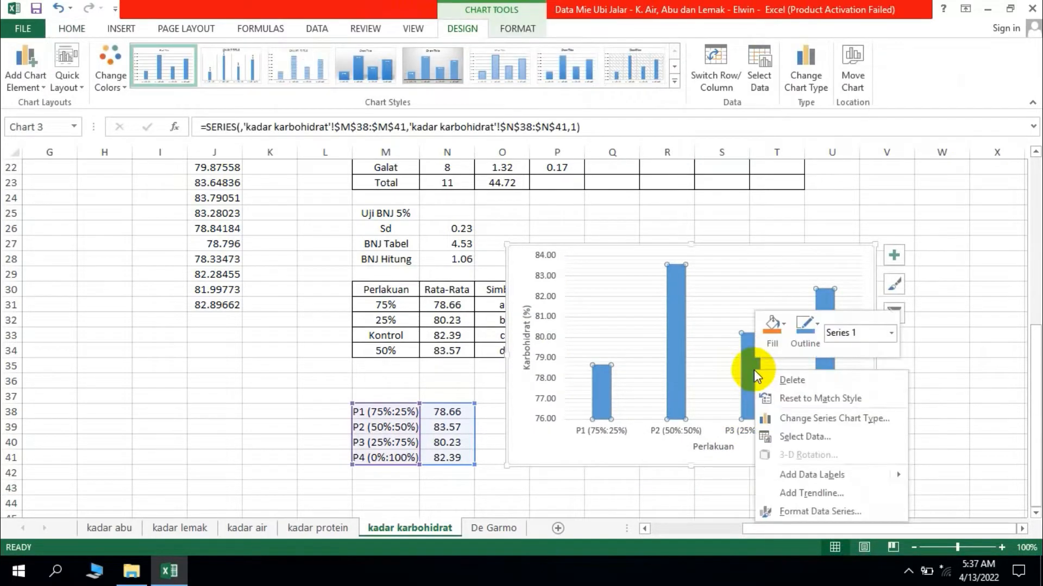
pyautogui.click(852, 510)
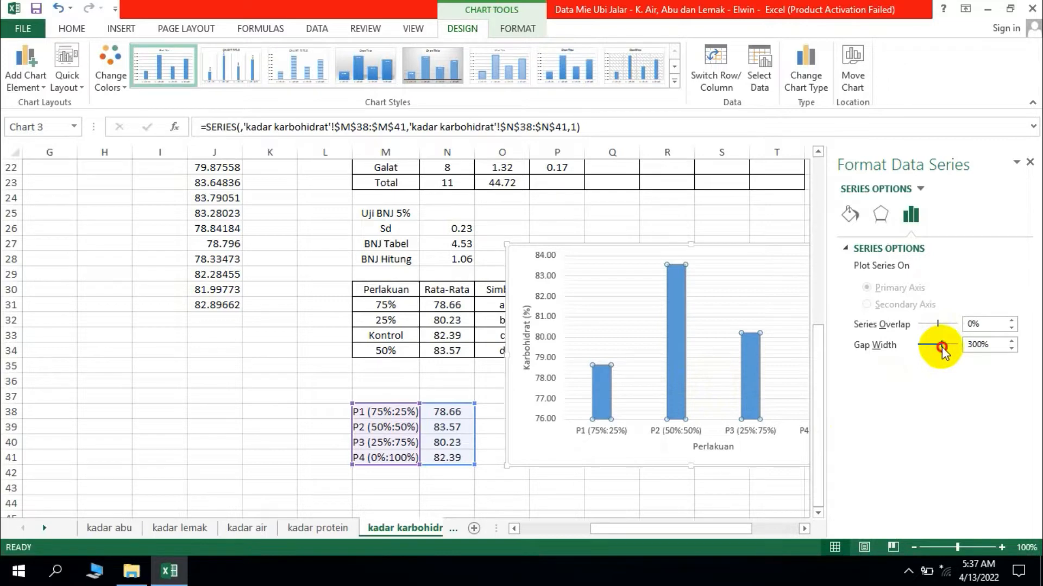
pyautogui.moveTo(941, 347); pyautogui.dragTo(931, 344)
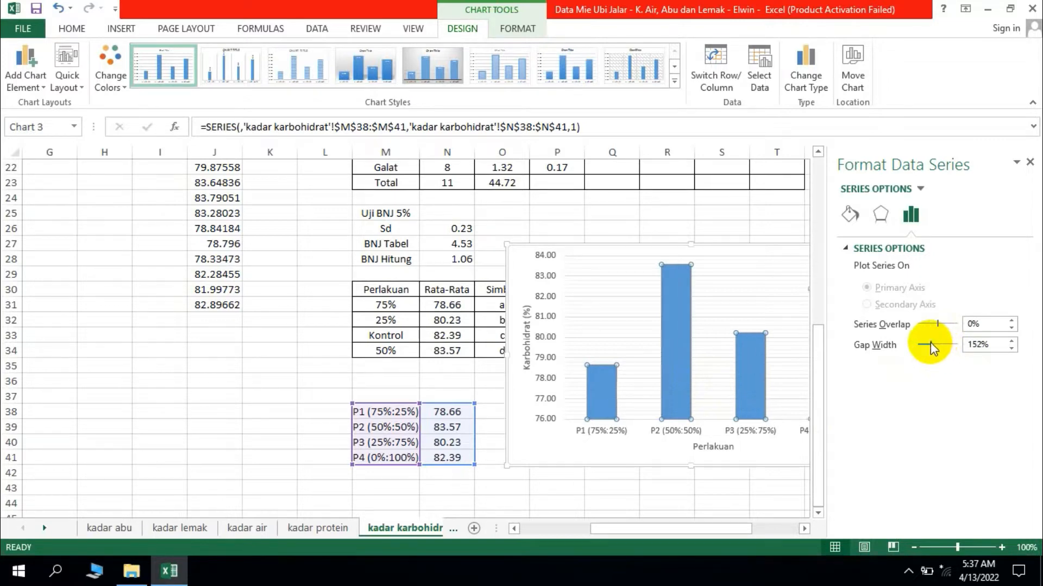
pyautogui.moveTo(933, 346); pyautogui.dragTo(926, 345)
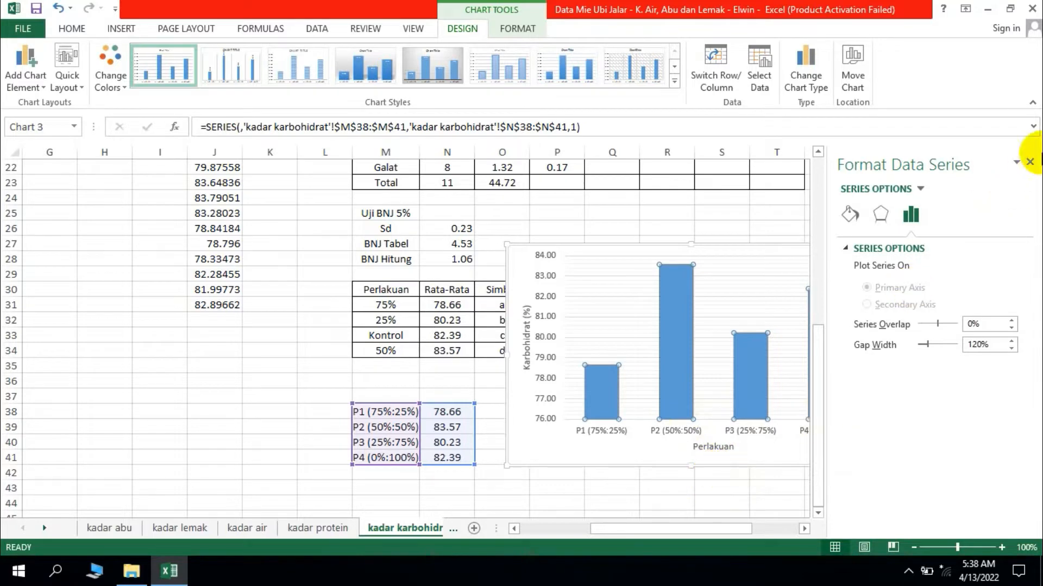
pyautogui.click(1031, 162)
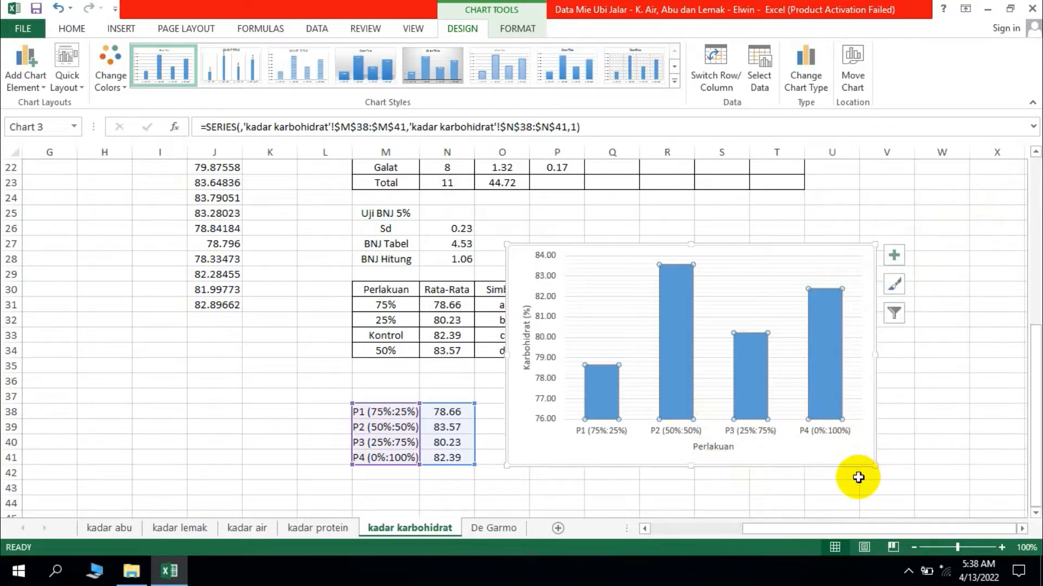
pyautogui.click(858, 478)
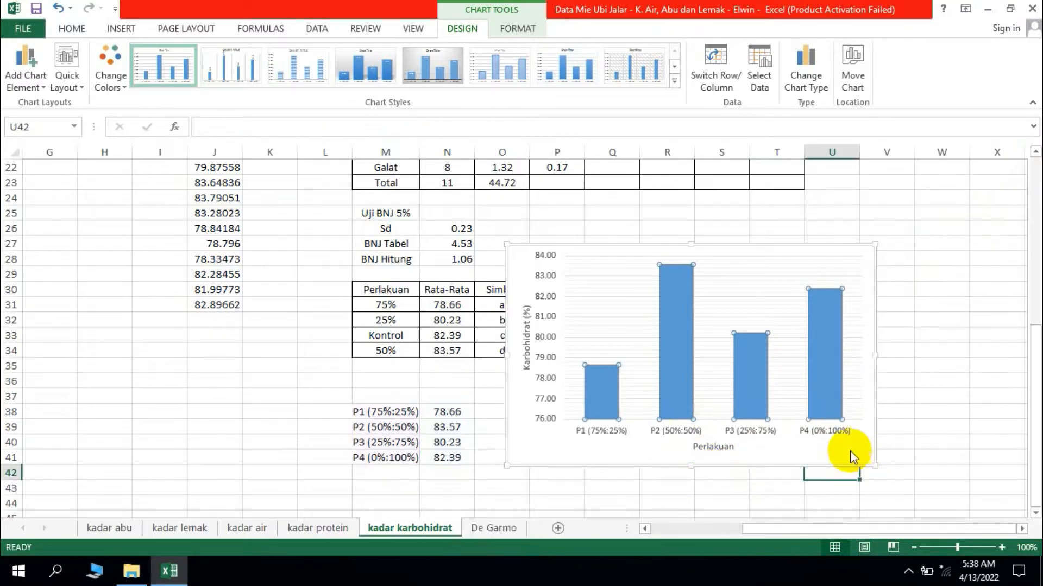
# Step: Fill only the P1 (75%:25%) column with the tan Woven mat texture
pyautogui.click(620, 402)
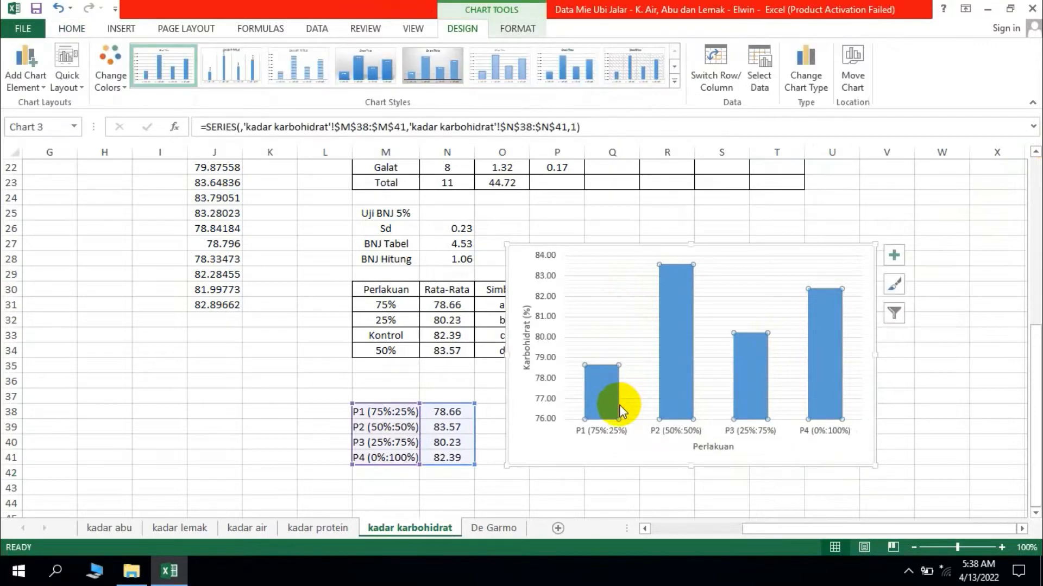
pyautogui.click(608, 398)
pyautogui.click(614, 431)
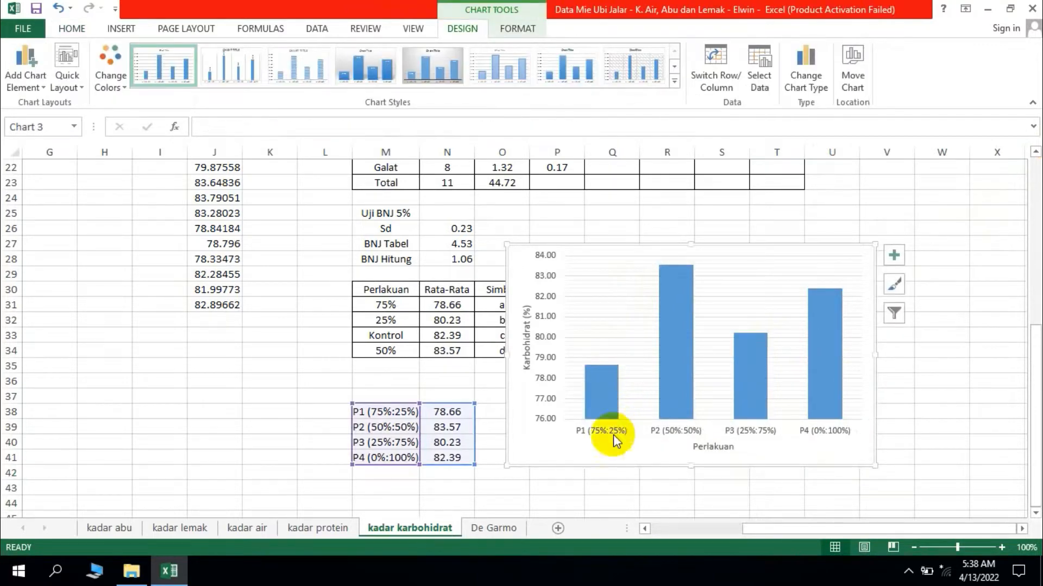
pyautogui.click(617, 399)
pyautogui.click(615, 394)
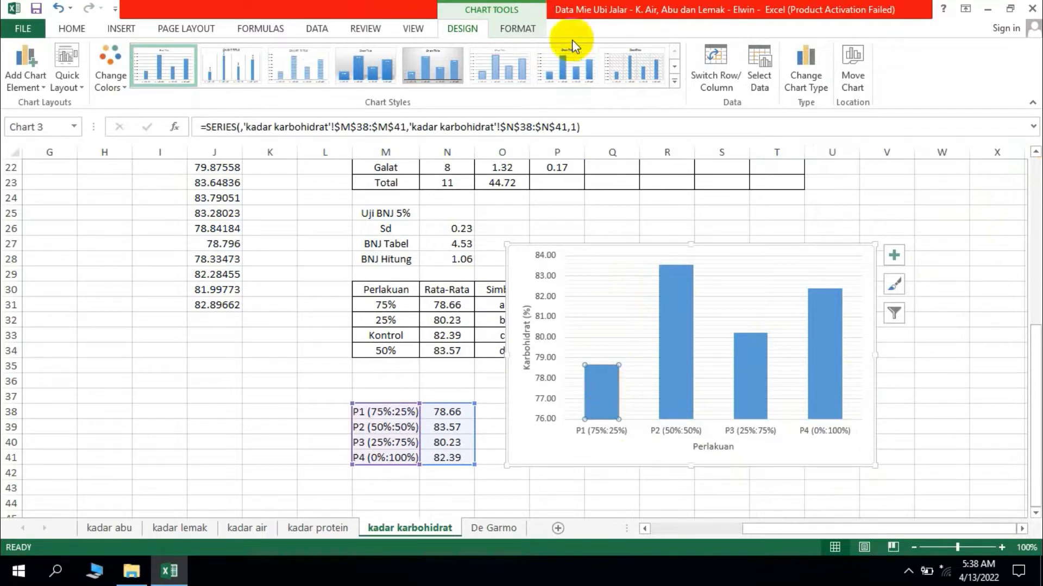
pyautogui.click(529, 34)
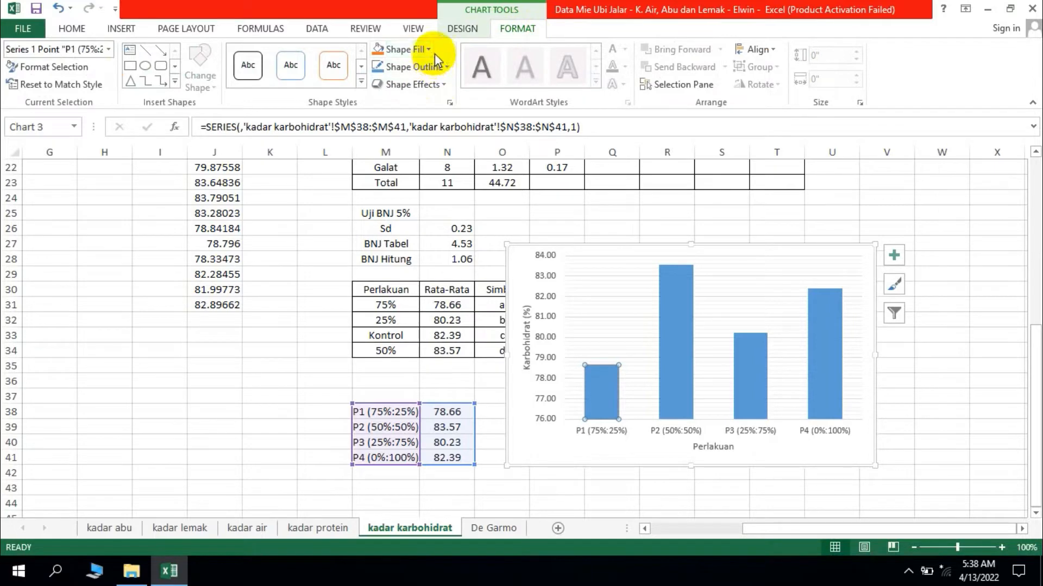
pyautogui.click(431, 48)
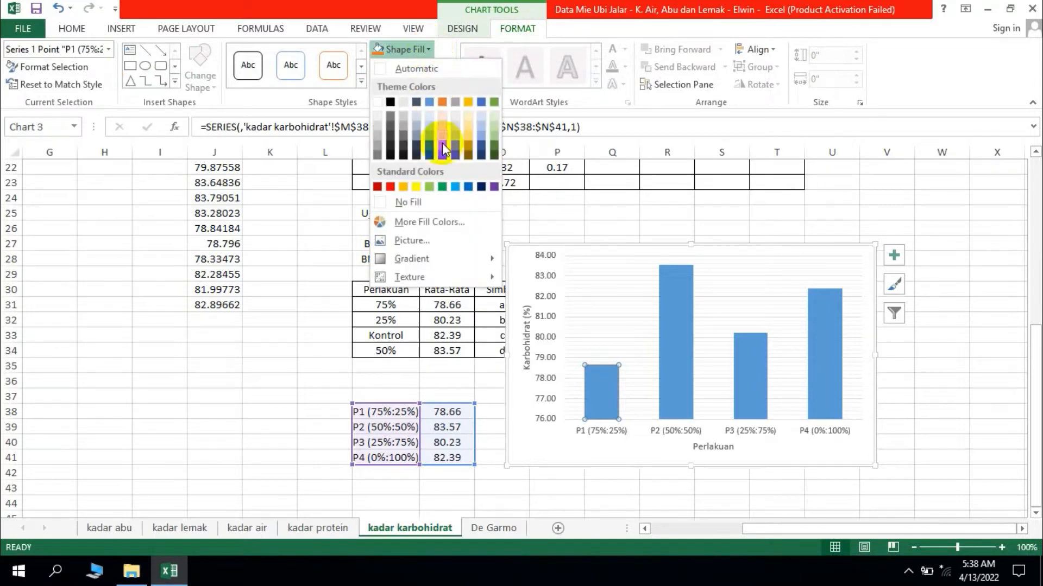
pyautogui.moveTo(491, 282)
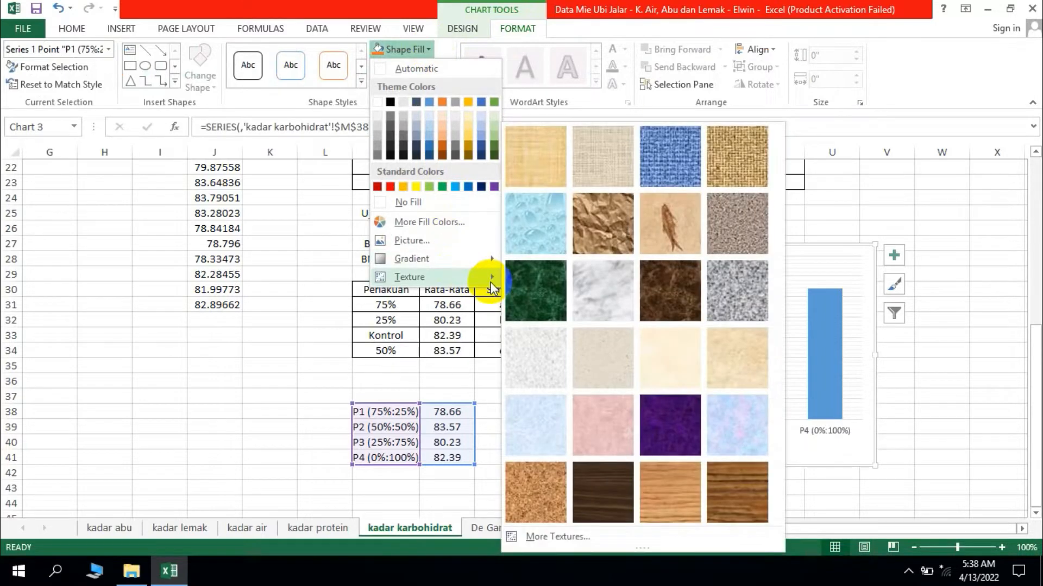
pyautogui.click(738, 163)
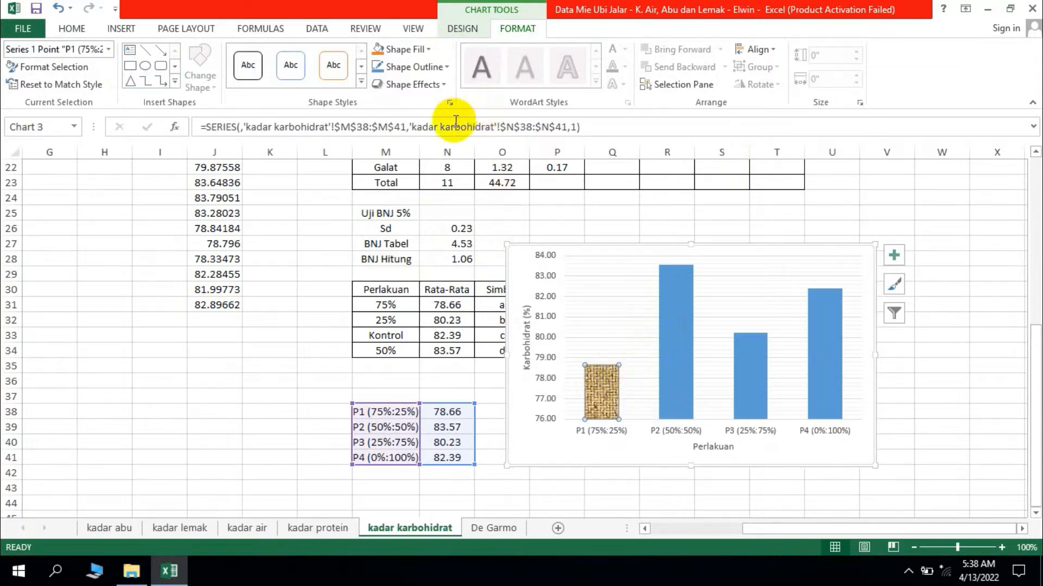
# Step: Fill only the P2 (50%:50%) column with solid standard green
pyautogui.click(674, 346)
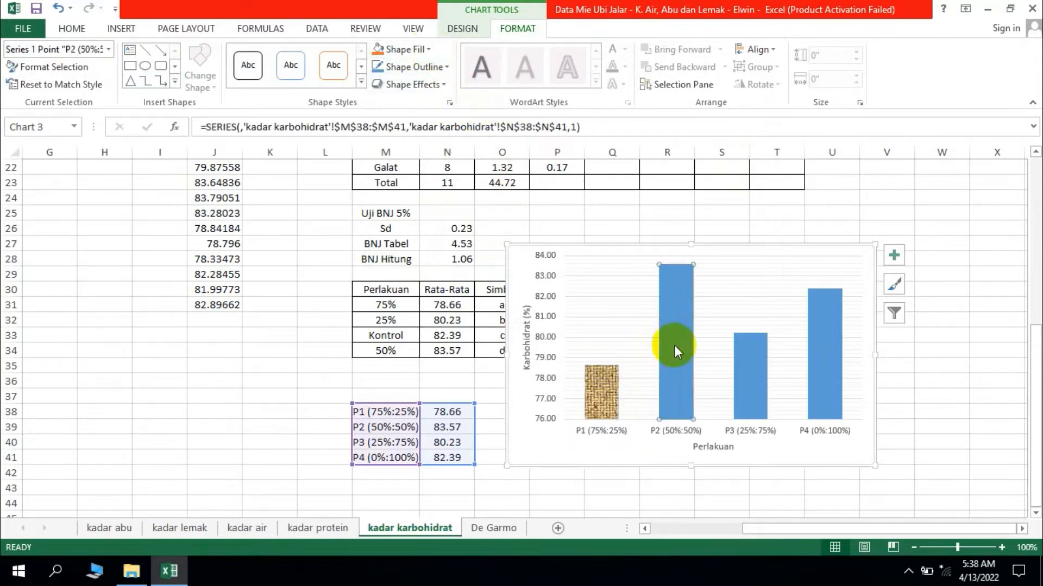
pyautogui.click(429, 50)
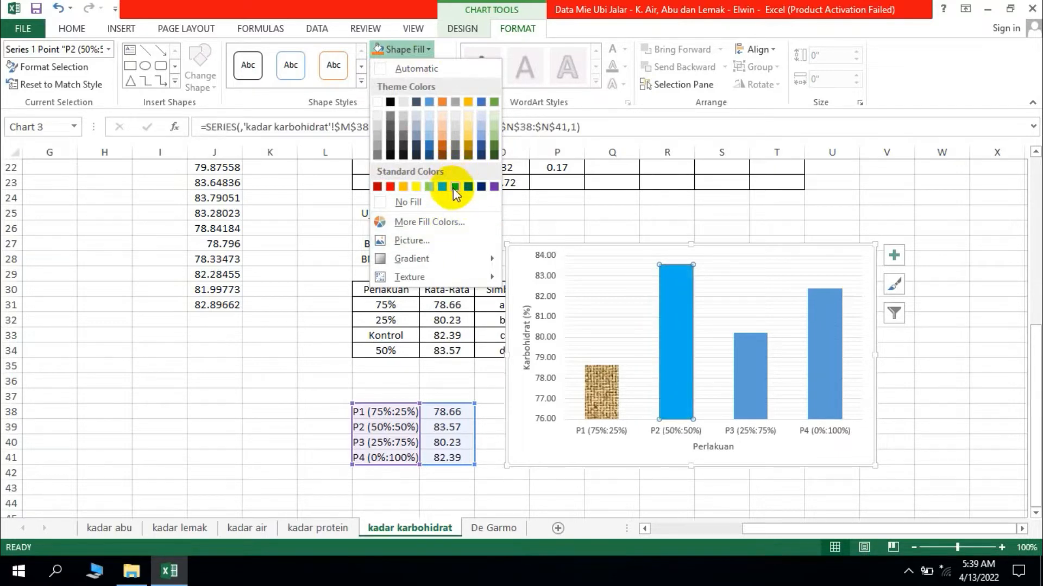
pyautogui.click(455, 187)
# Step: Fill only the P3 (25%:75%) column with the grey Granite texture
pyautogui.click(757, 367)
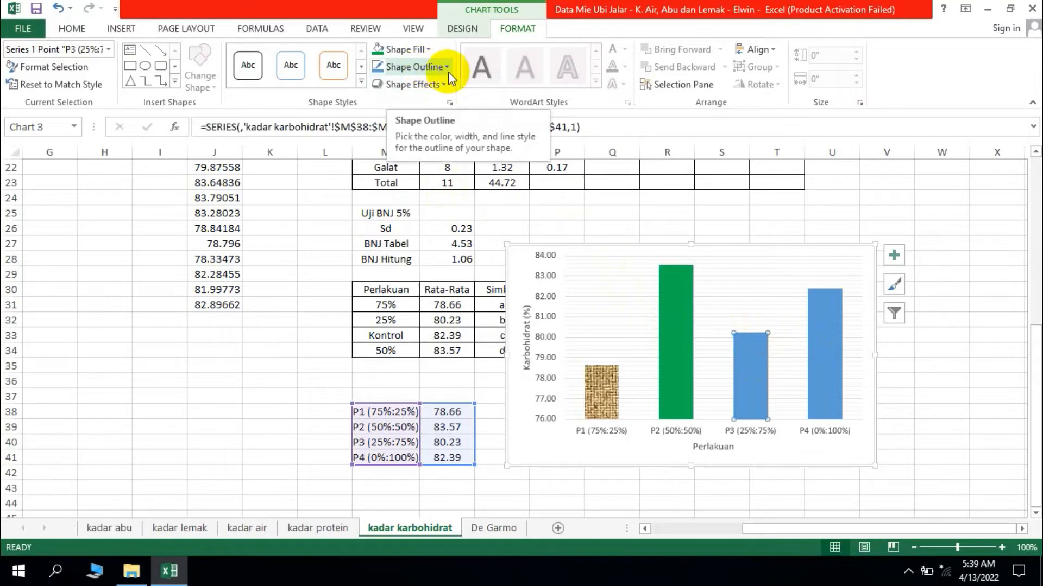
pyautogui.click(428, 49)
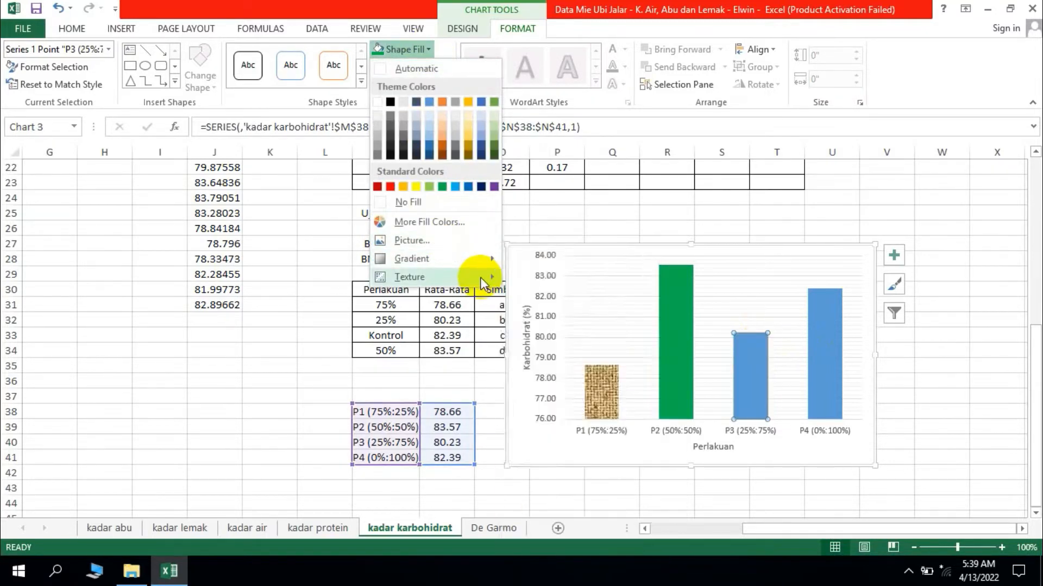
pyautogui.moveTo(478, 276)
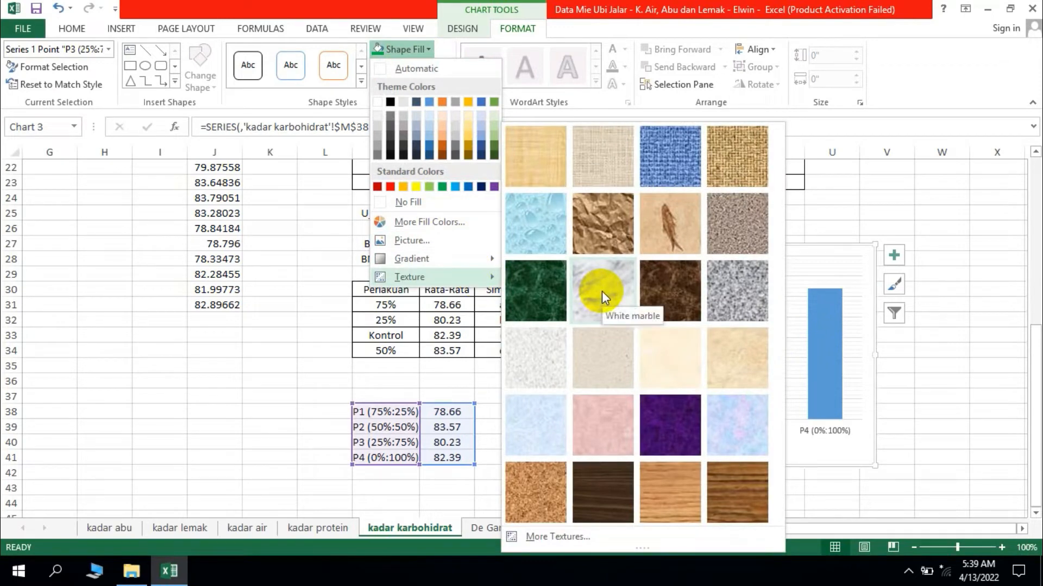
pyautogui.click(736, 293)
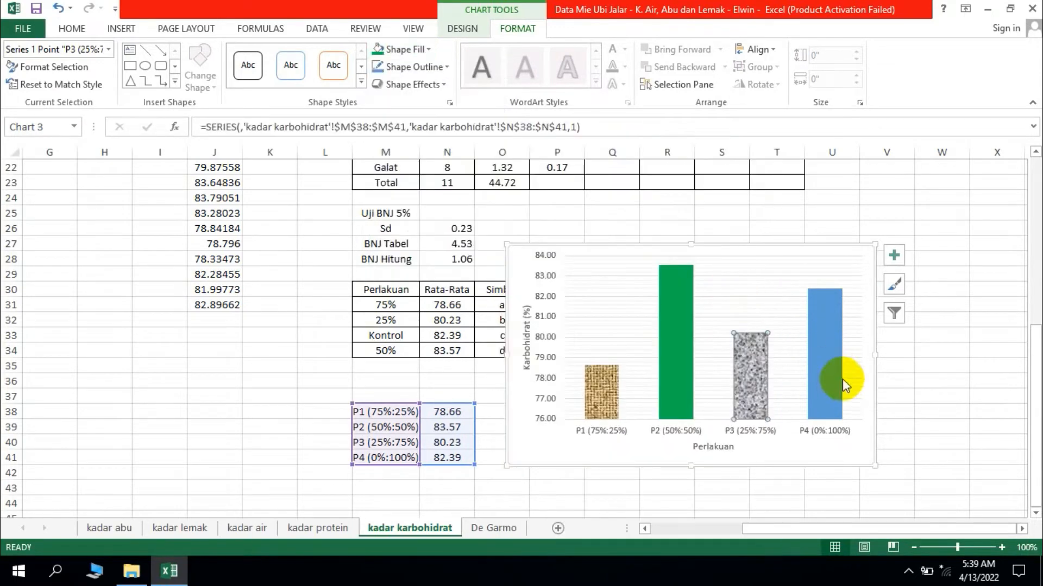
# Step: Fill only the P4 (0%:100%) column with the Purple mesh texture
pyautogui.click(821, 379)
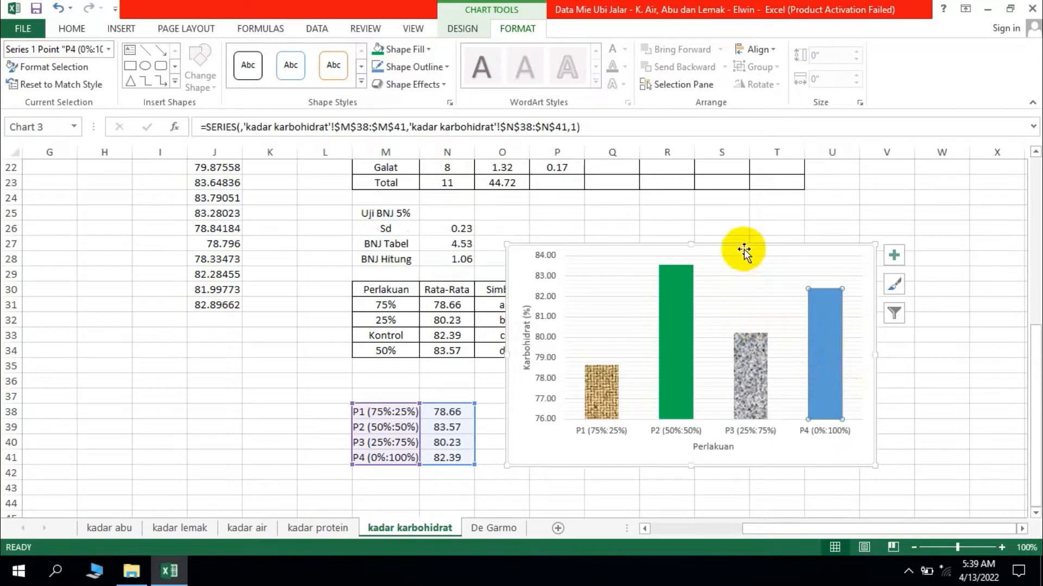
pyautogui.click(419, 66)
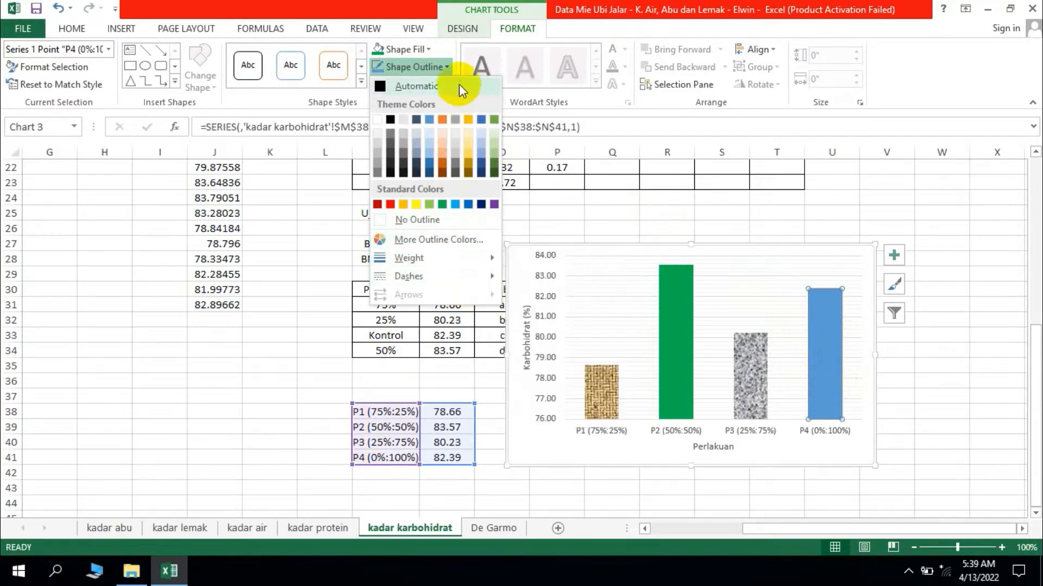
pyautogui.click(409, 49)
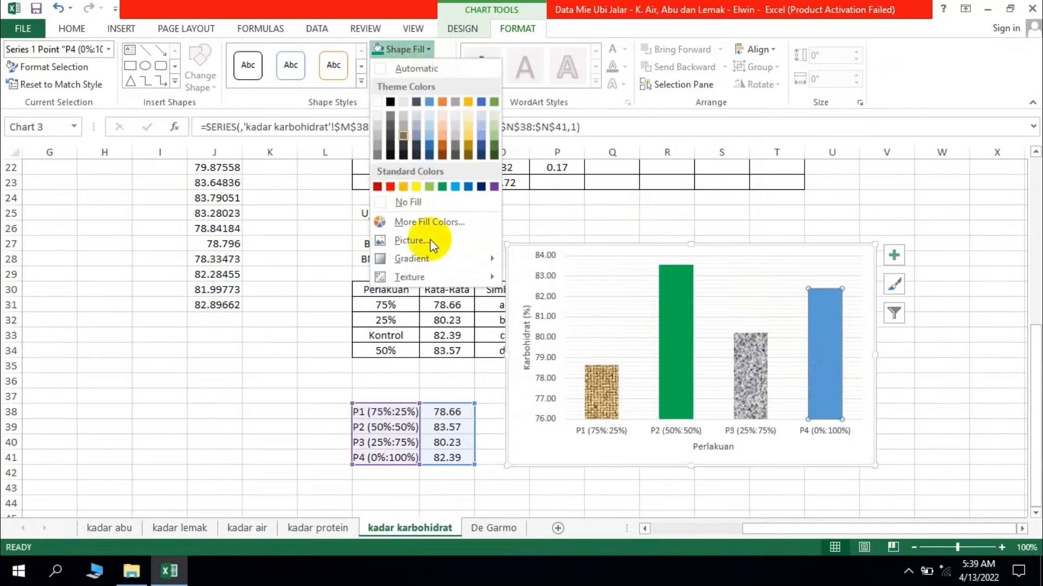
pyautogui.moveTo(491, 276)
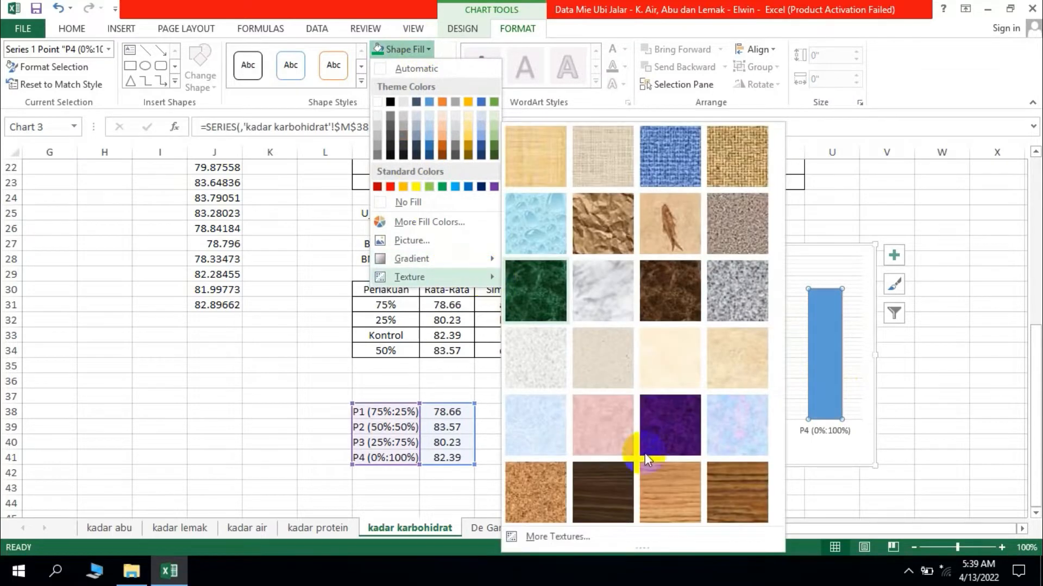
pyautogui.click(679, 438)
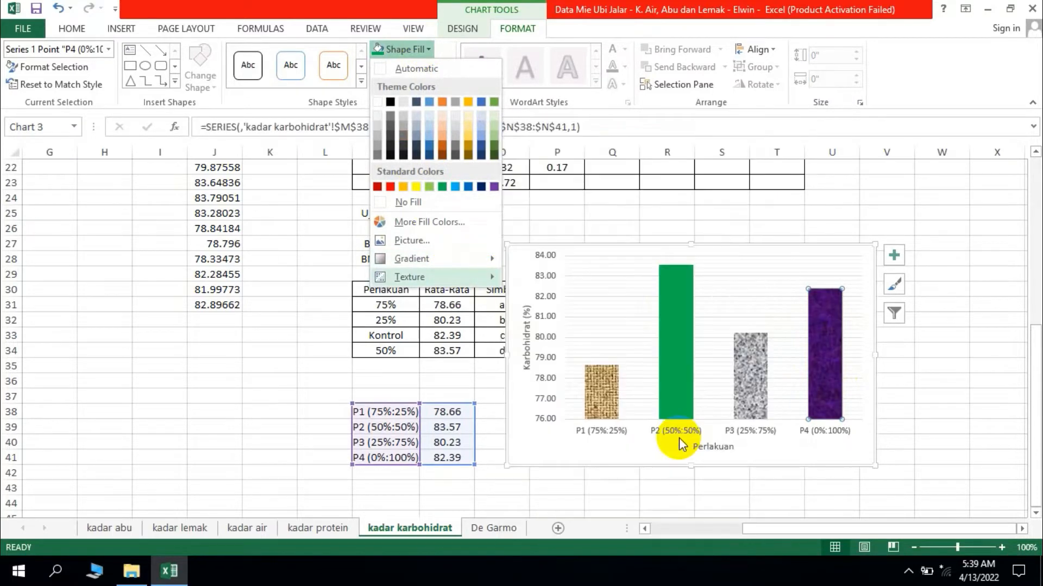
# Step: Change the P2 (50%:50%) column's fill to the light blue Water droplets texture and deselect the chart
pyautogui.click(680, 375)
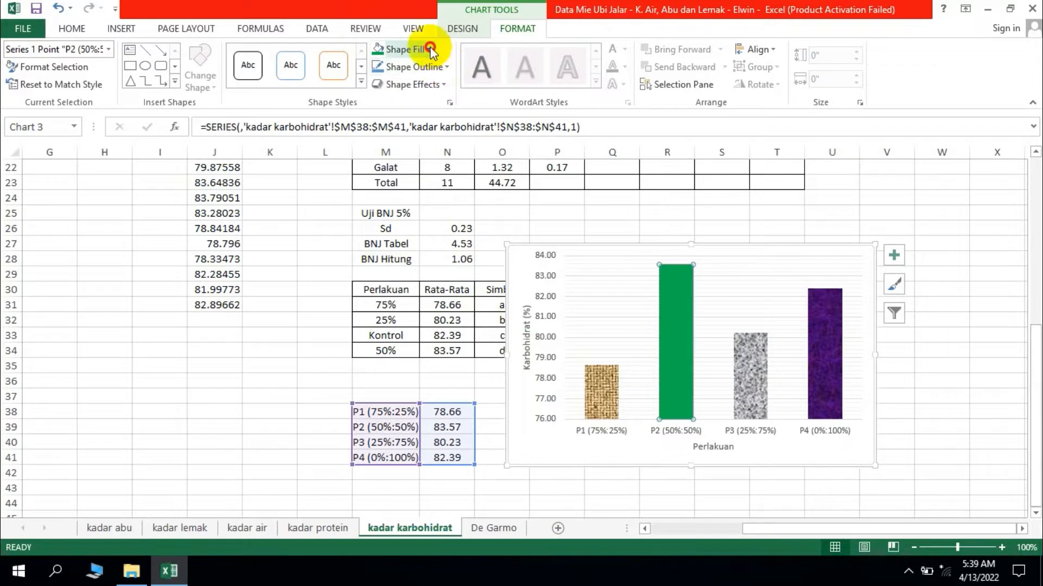
pyautogui.click(408, 49)
pyautogui.moveTo(470, 276)
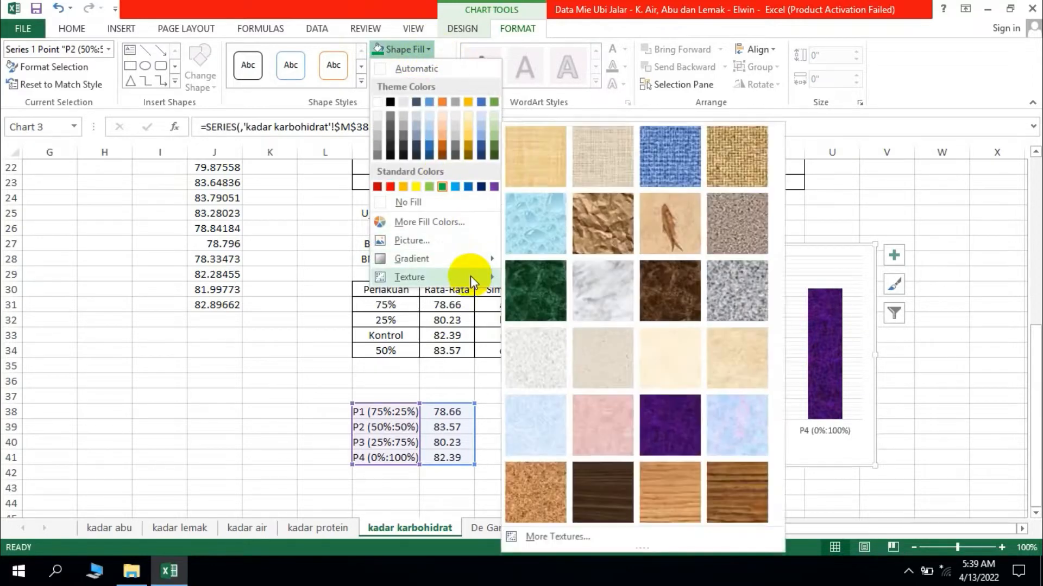
pyautogui.click(526, 244)
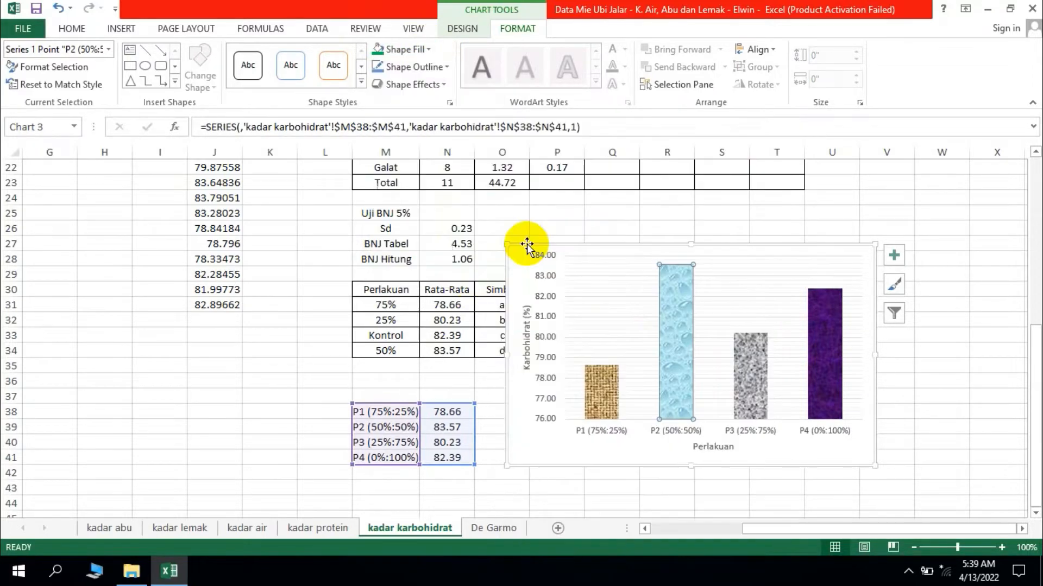
pyautogui.click(690, 475)
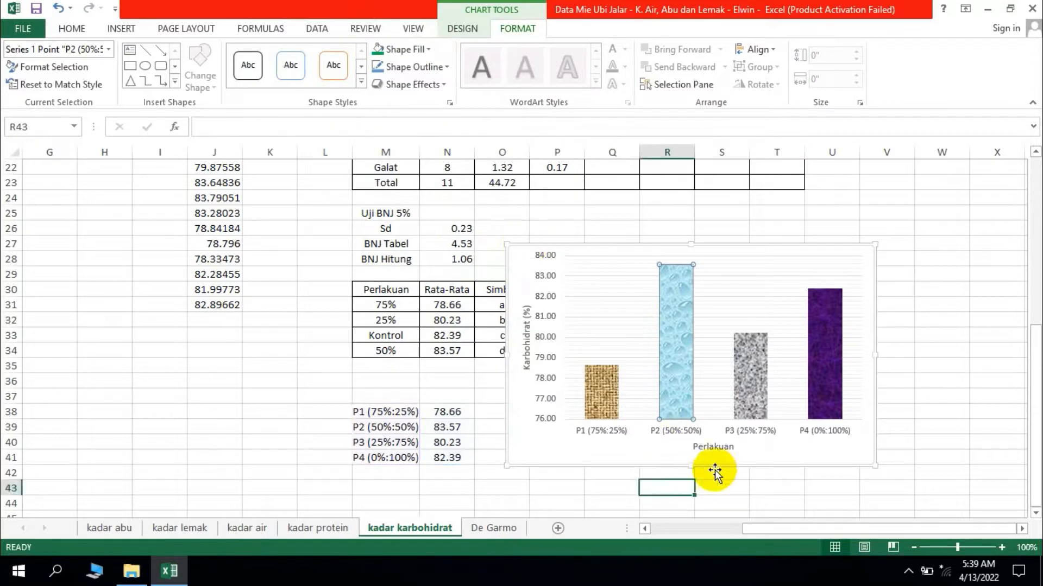
pyautogui.click(942, 380)
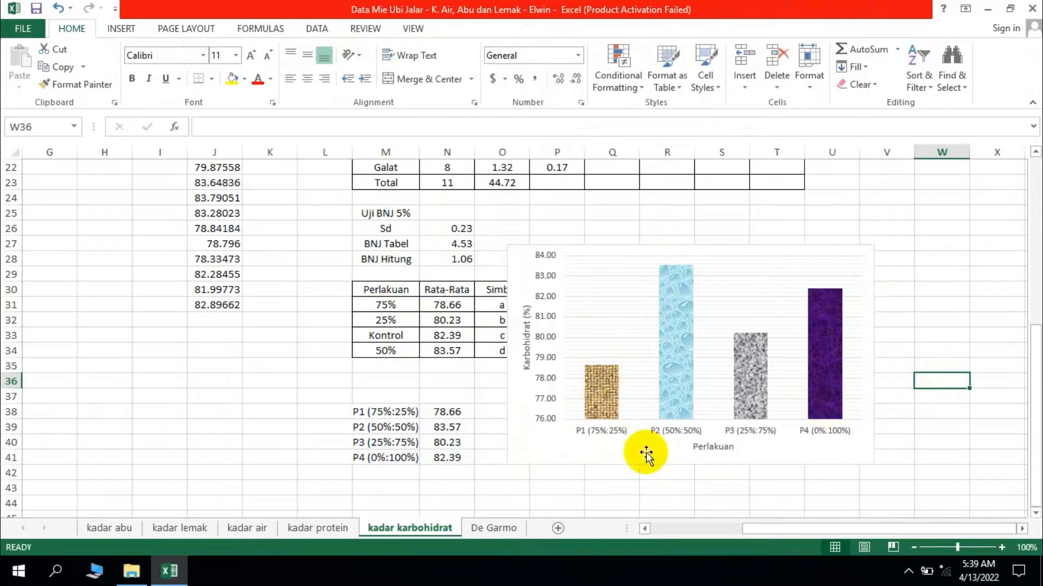
# Step: Show data labels on the chart's columns, leaving the data table off, and deselect the chart
pyautogui.moveTo(842, 352)
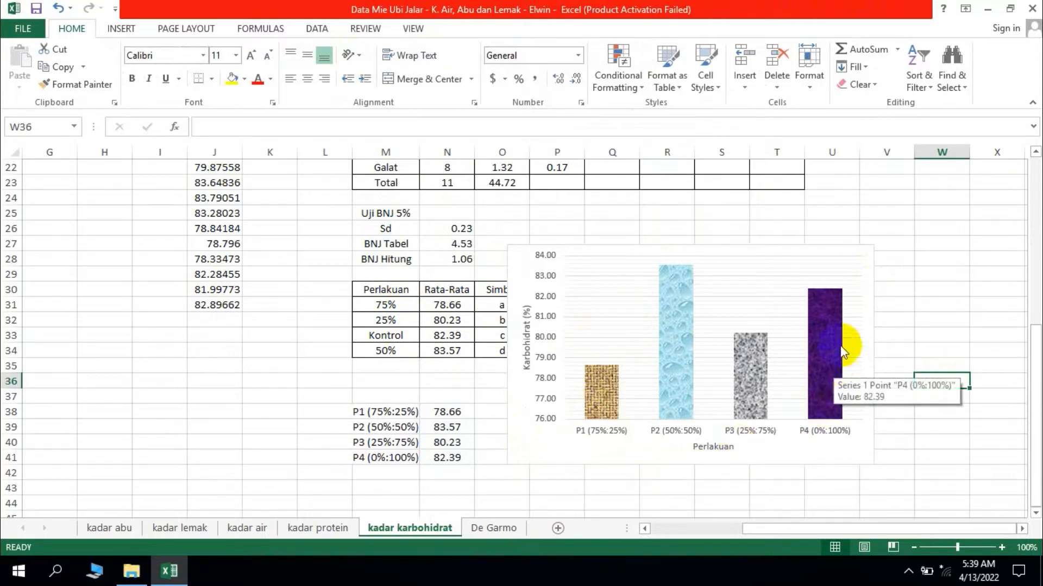
pyautogui.click(861, 248)
pyautogui.click(896, 257)
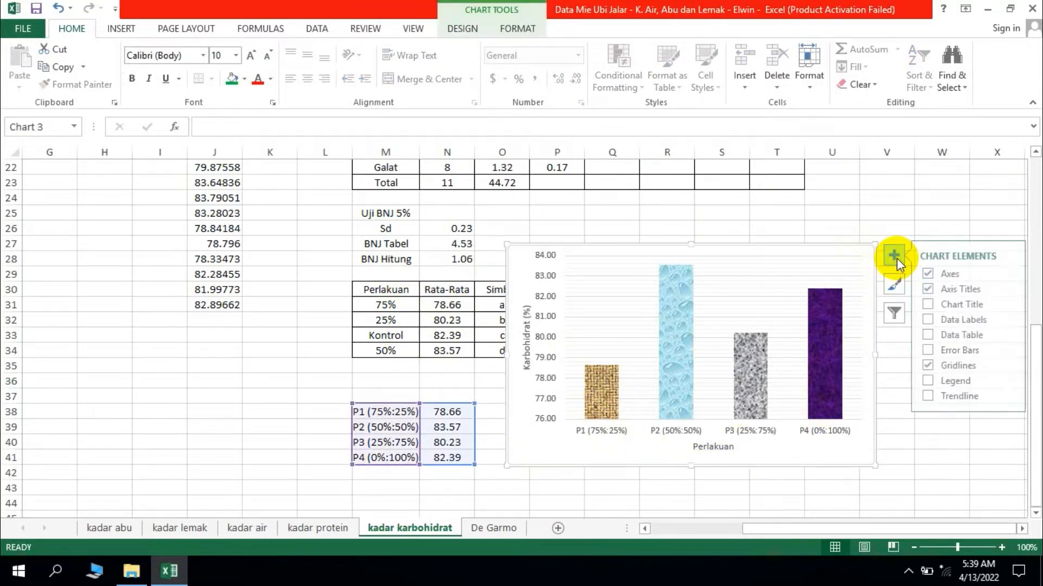
pyautogui.click(932, 336)
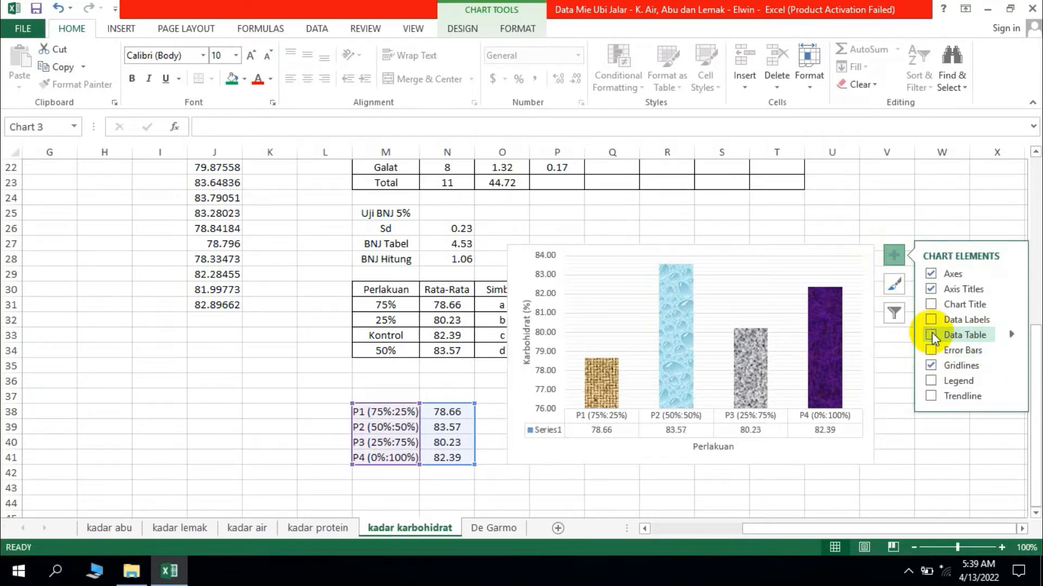
pyautogui.click(932, 335)
pyautogui.click(930, 321)
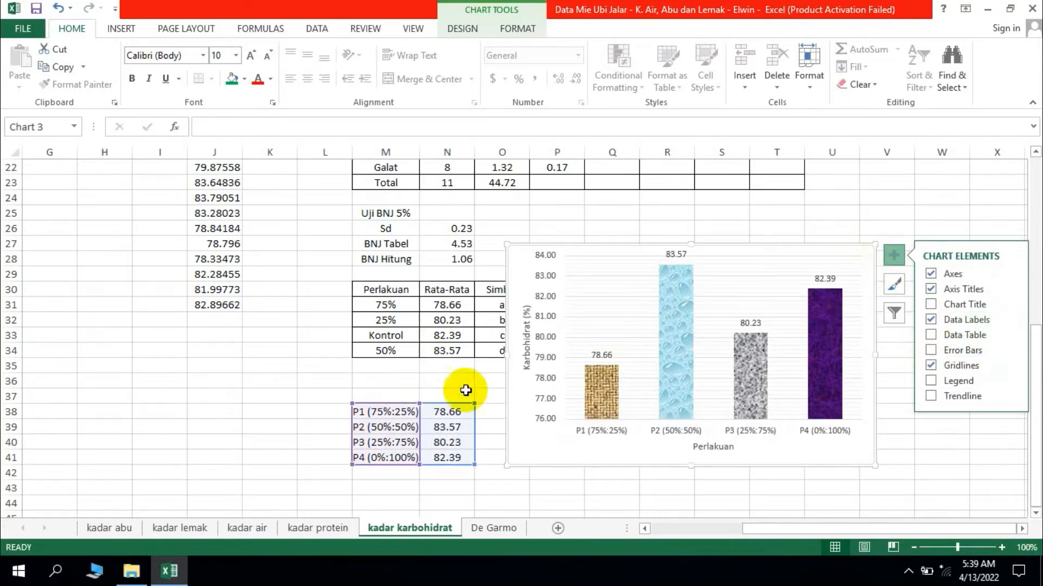
pyautogui.click(601, 357)
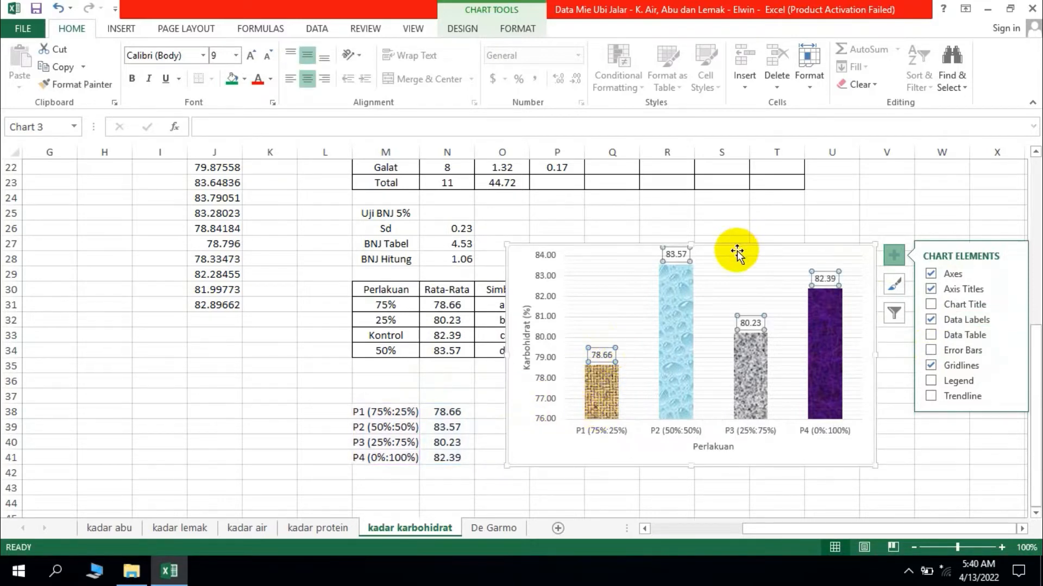
pyautogui.click(898, 475)
# Step: Move the chart to the right so it no longer covers the Simbol and BNJ+Rata-Rata columns
pyautogui.scroll(1, 830, 473)
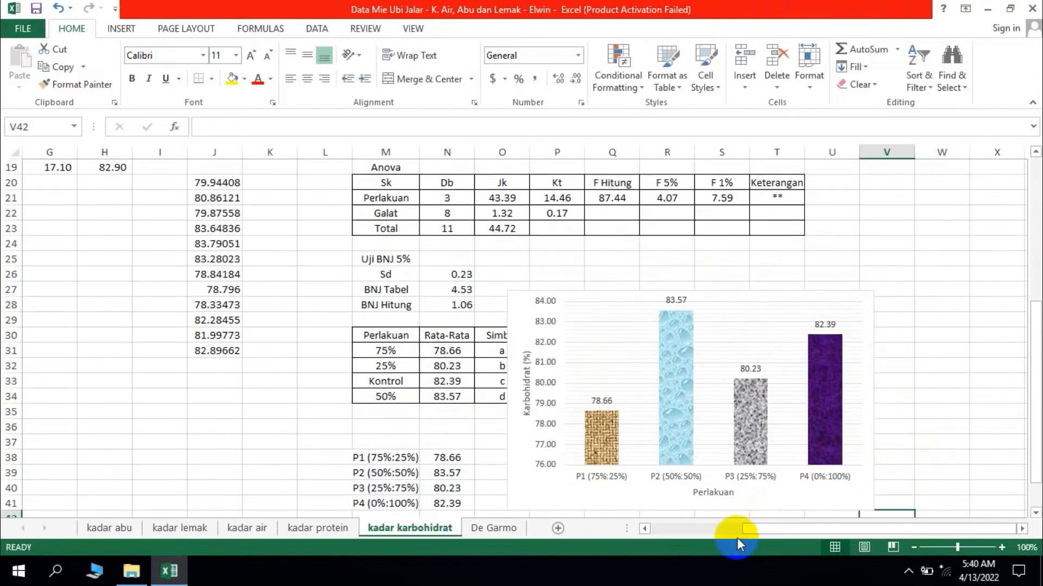
pyautogui.click(744, 288)
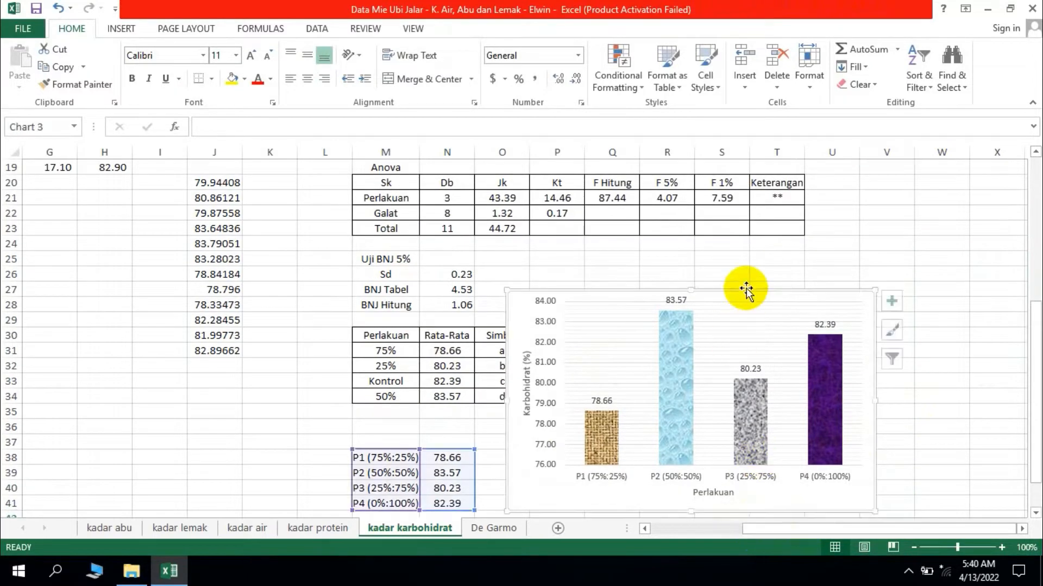
pyautogui.moveTo(745, 289); pyautogui.dragTo(840, 274)
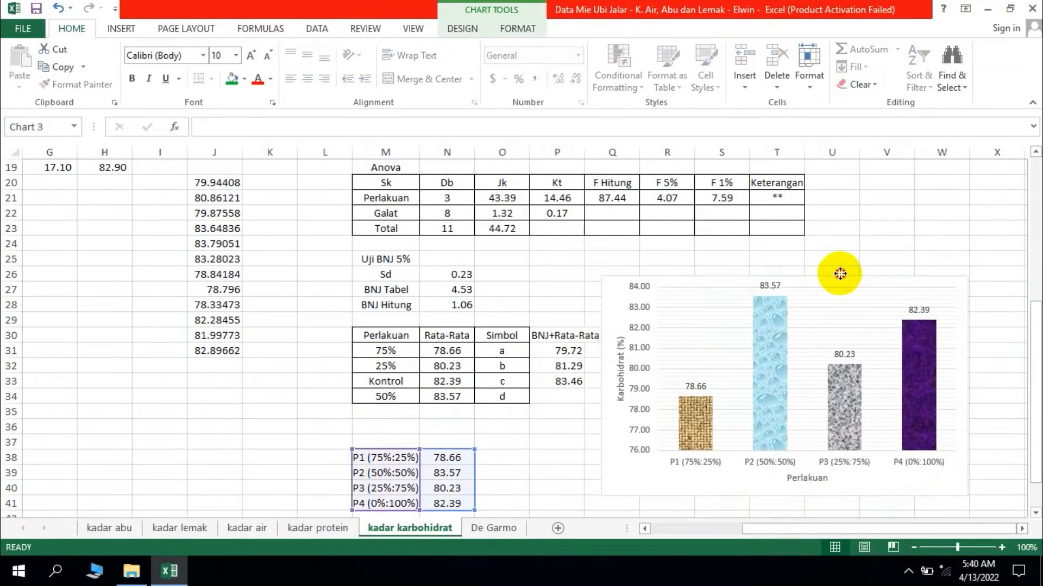
pyautogui.moveTo(781, 528); pyautogui.dragTo(907, 530)
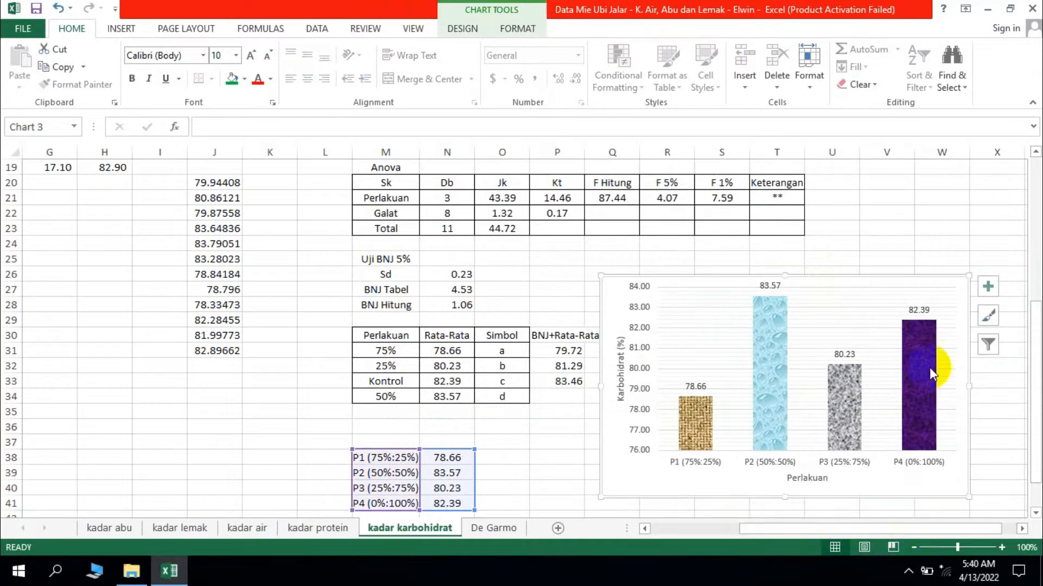
# Step: Merge cells S8:S9 beside the Rata-Rata heading, enter the heading Sd and centre it vertically
pyautogui.scroll(4, 646, 332)
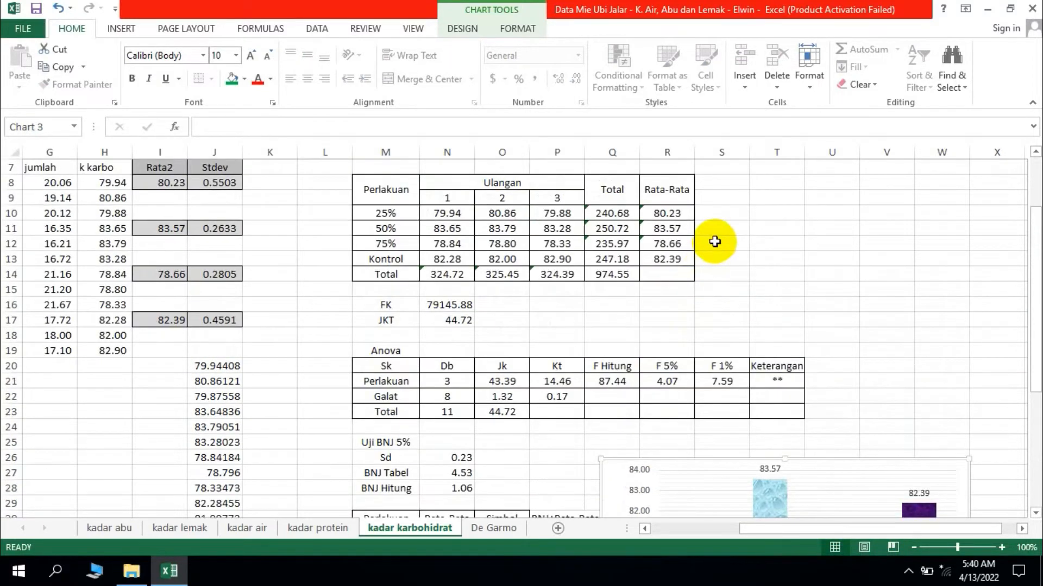
pyautogui.moveTo(725, 184); pyautogui.dragTo(727, 191)
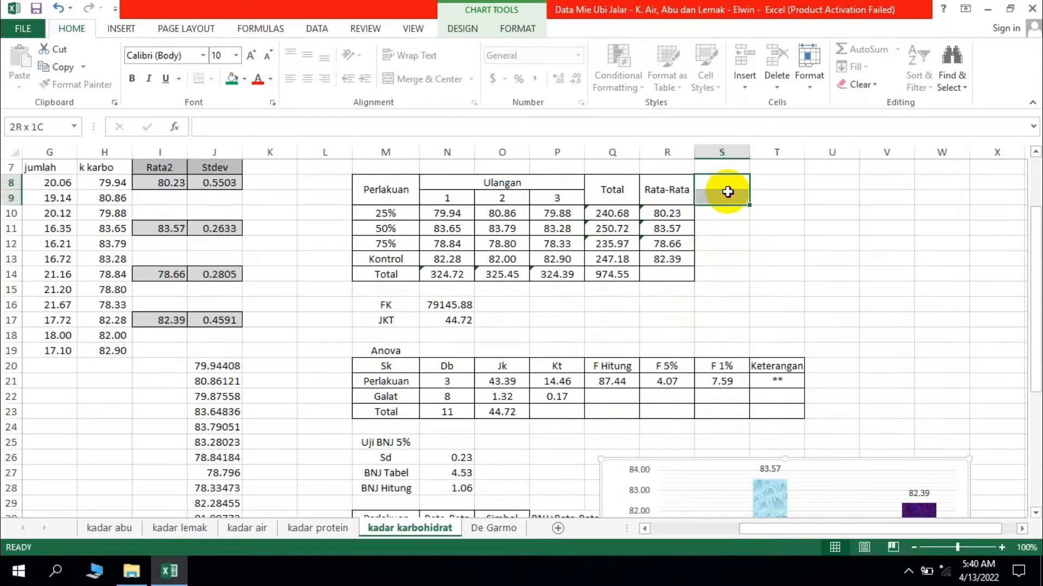
pyautogui.click(435, 78)
pyautogui.write('S')
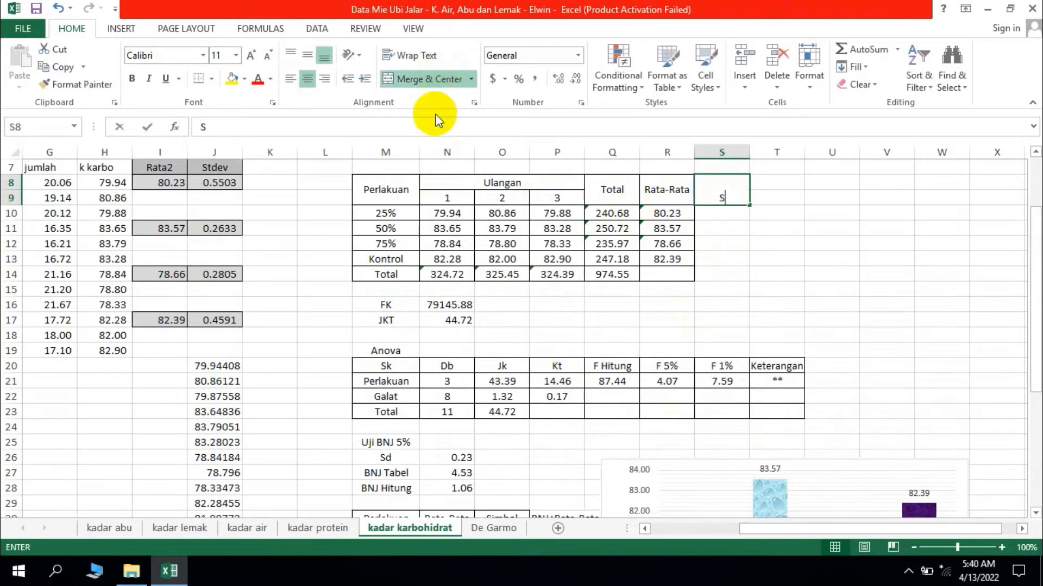
pyautogui.write('t')
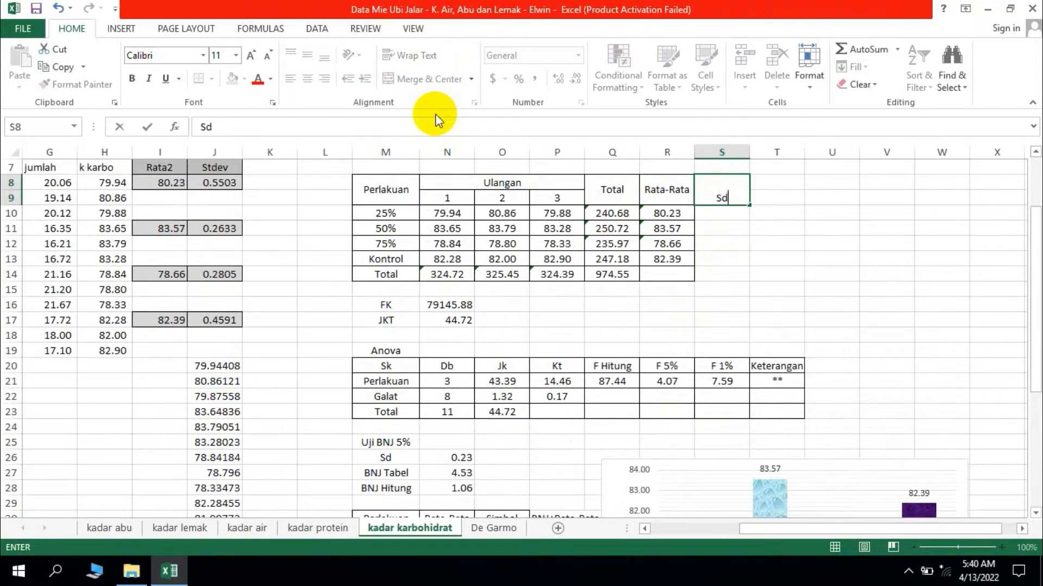
pyautogui.click(655, 244)
pyautogui.click(712, 193)
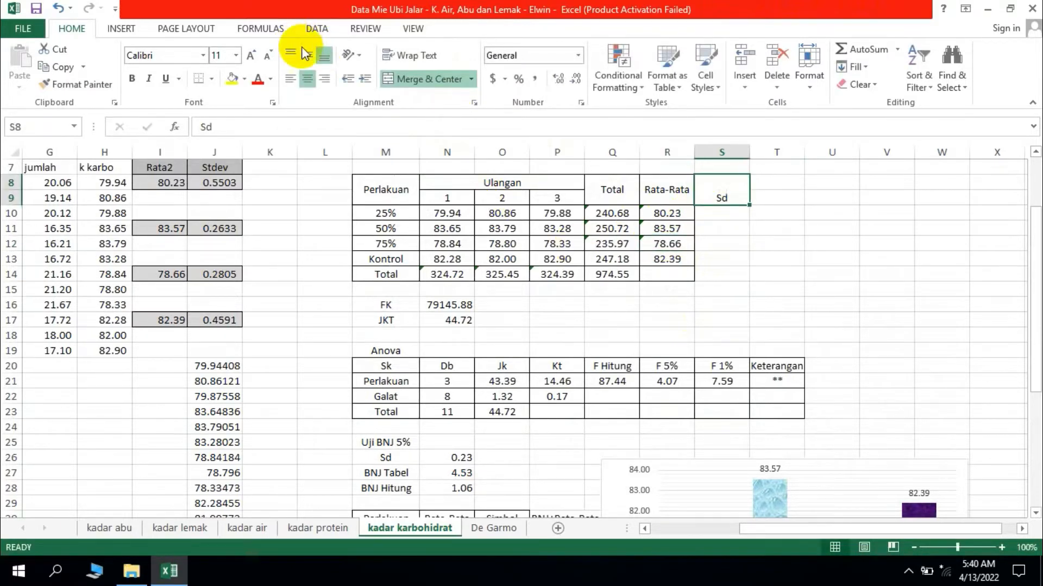
pyautogui.click(305, 52)
# Step: Calculate the 25% treatment's standard deviation in S10 with =STDEV(N10:P10) and fill the formula down to S13
pyautogui.click(724, 212)
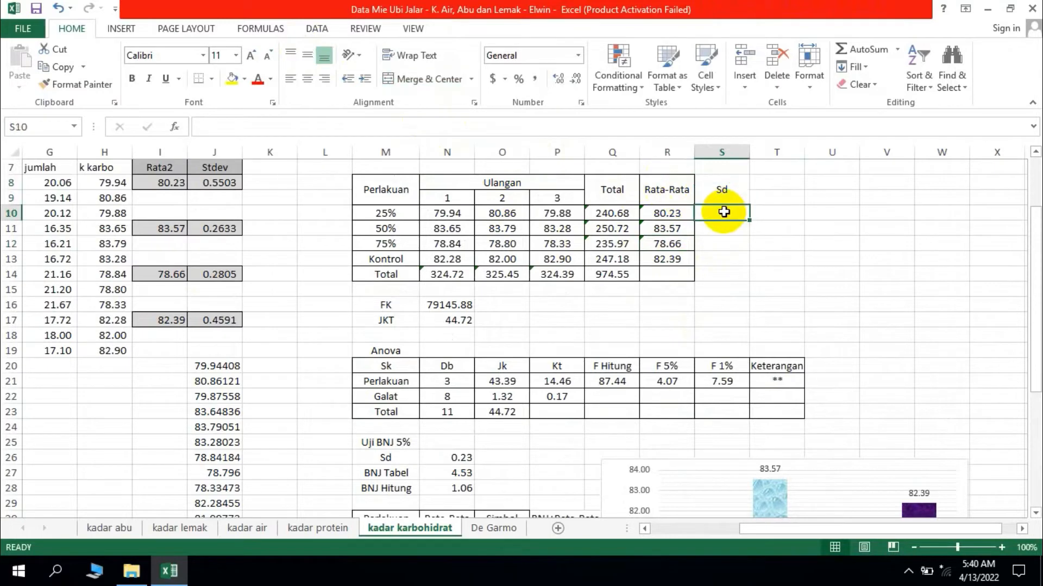
pyautogui.write('=stdev(')
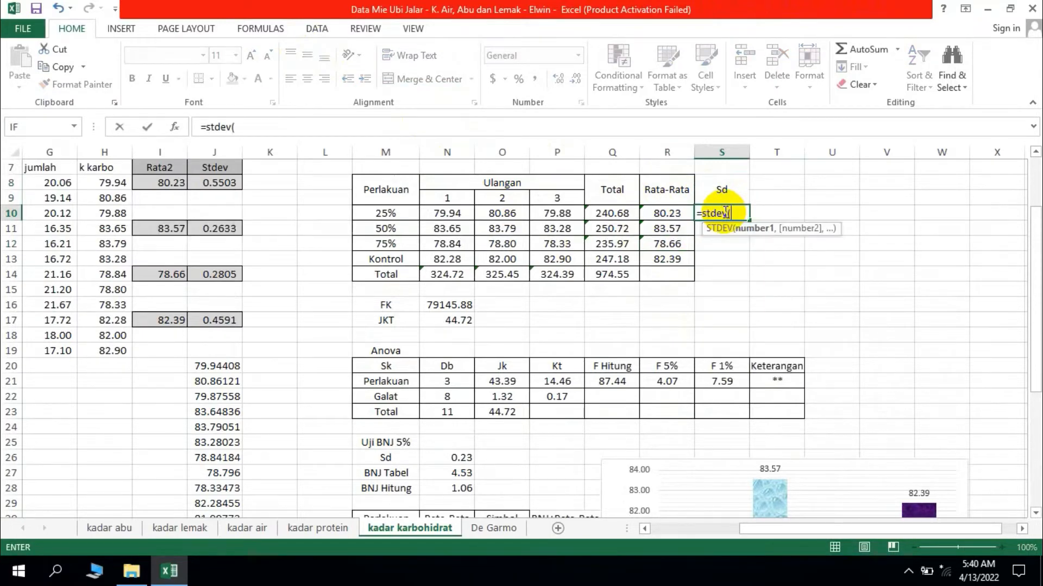
pyautogui.moveTo(459, 213); pyautogui.dragTo(567, 210)
pyautogui.press('Return')
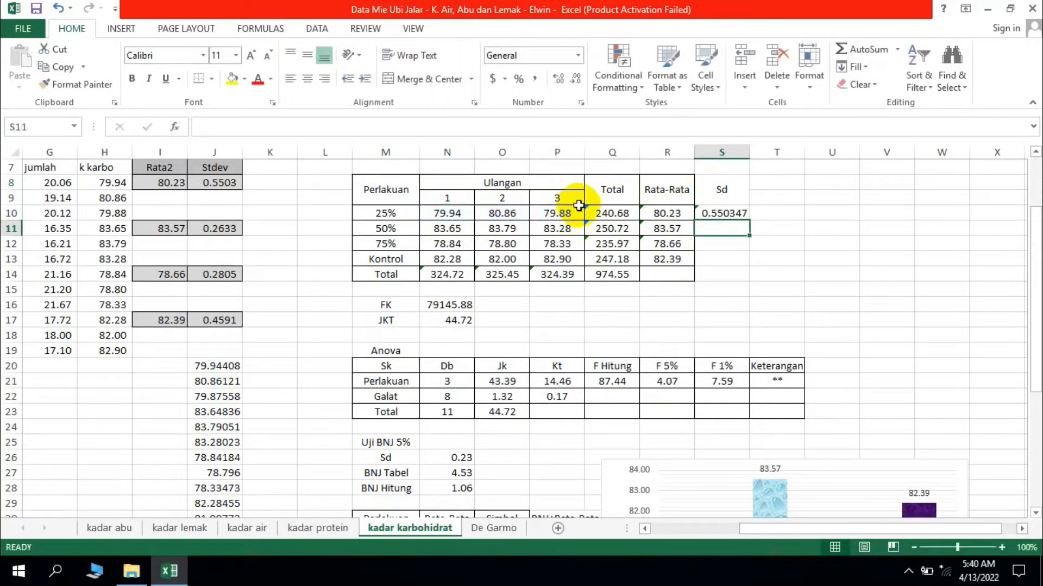
pyautogui.click(716, 217)
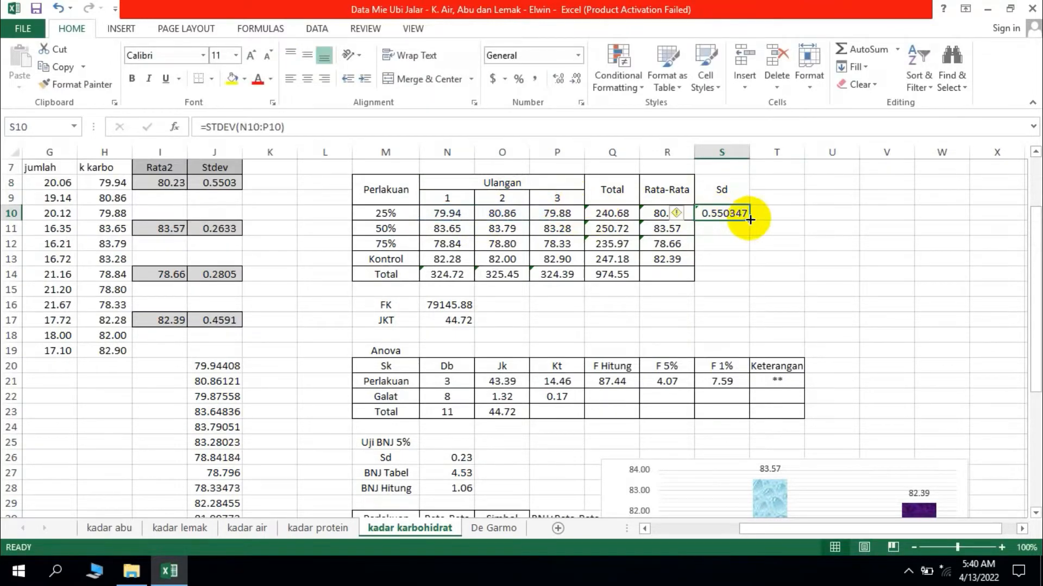
pyautogui.moveTo(750, 219); pyautogui.dragTo(738, 256)
# Step: Format the standard deviations in S10:S13 as Number with 2 decimal places and centre them
pyautogui.rightClick(726, 245)
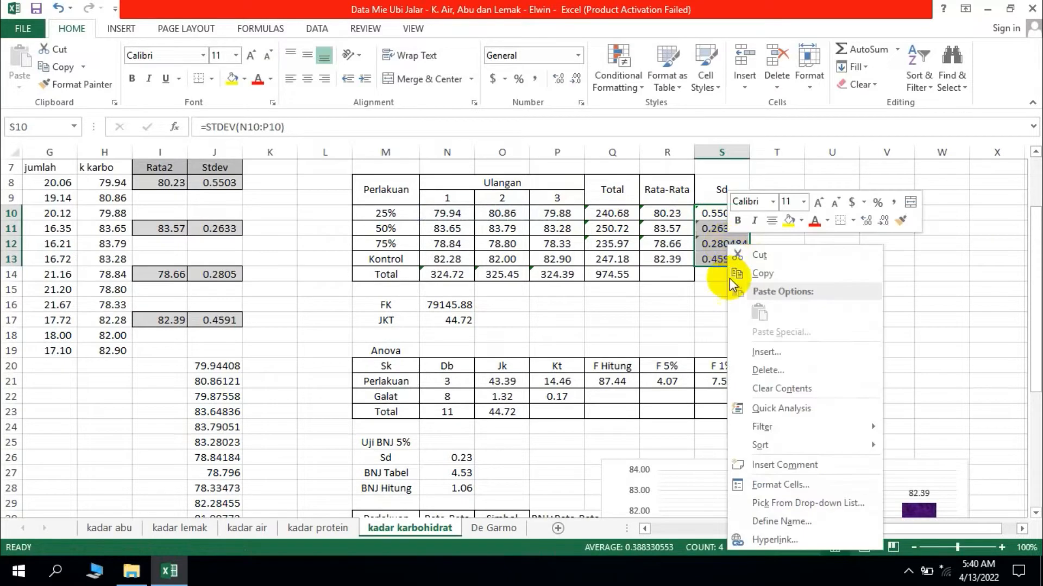
pyautogui.click(801, 486)
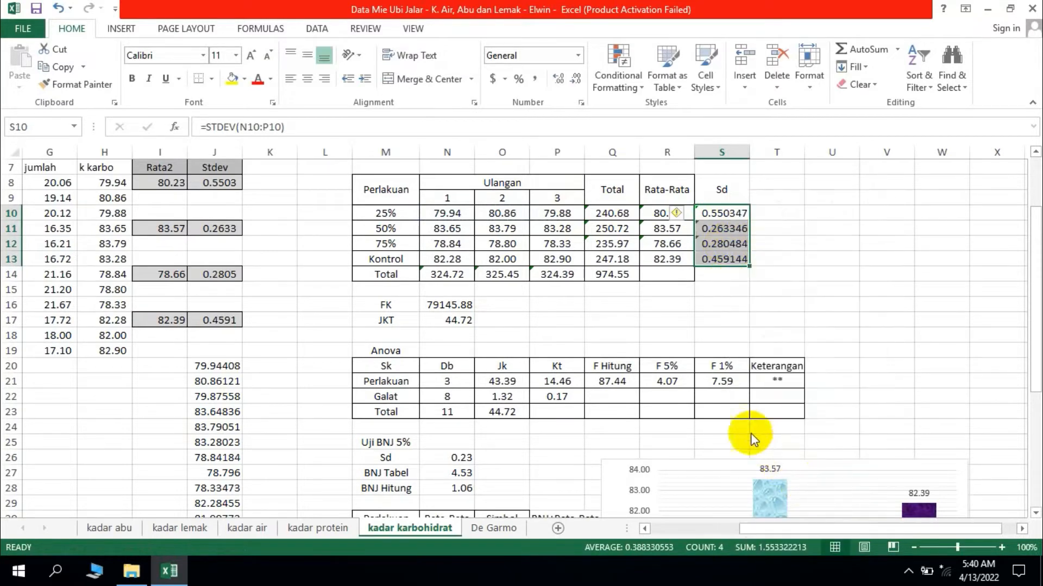
pyautogui.click(632, 280)
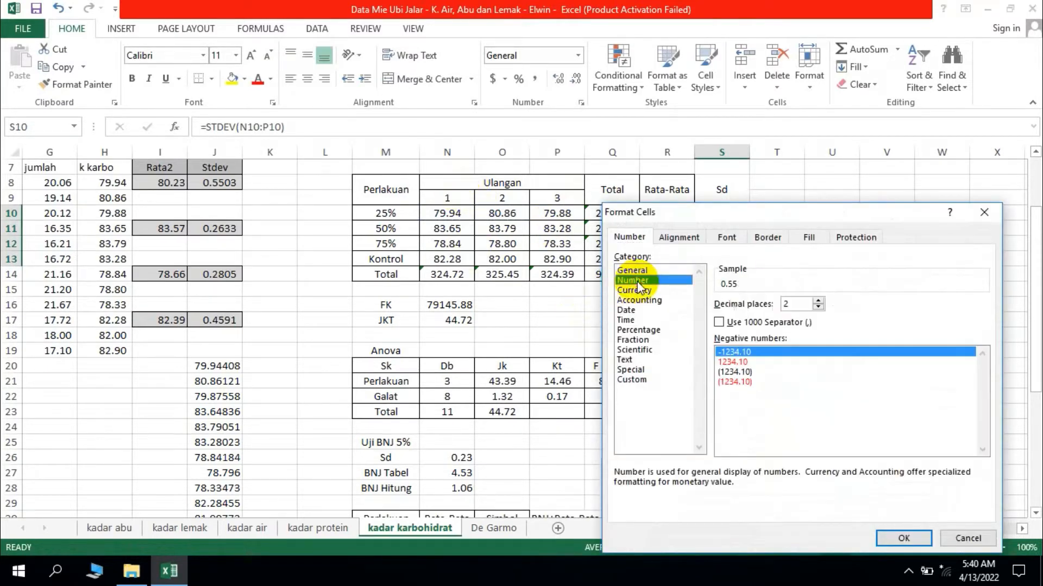
pyautogui.click(898, 538)
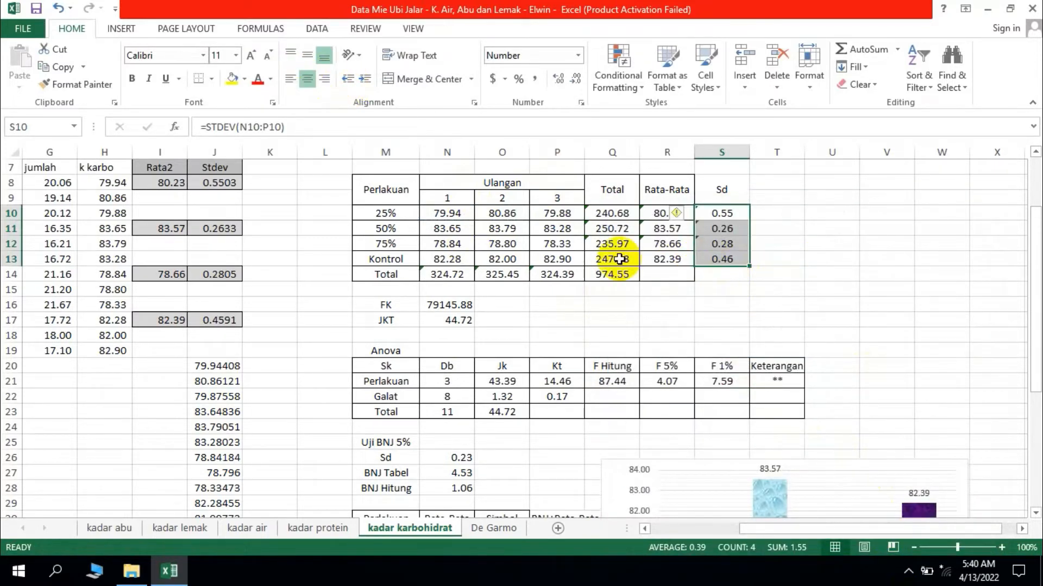
# Step: Compare the 75% treatment's mean, standard deviation and BNJ symbol with the matching column in the chart
pyautogui.scroll(-4, 618, 261)
pyautogui.scroll(-1, 617, 260)
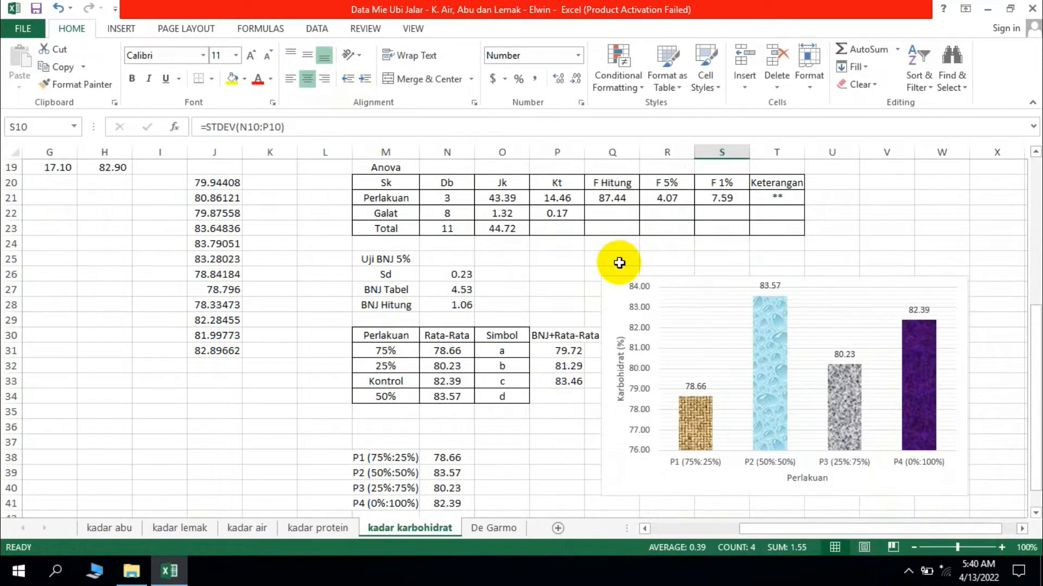
pyautogui.scroll(4, 619, 262)
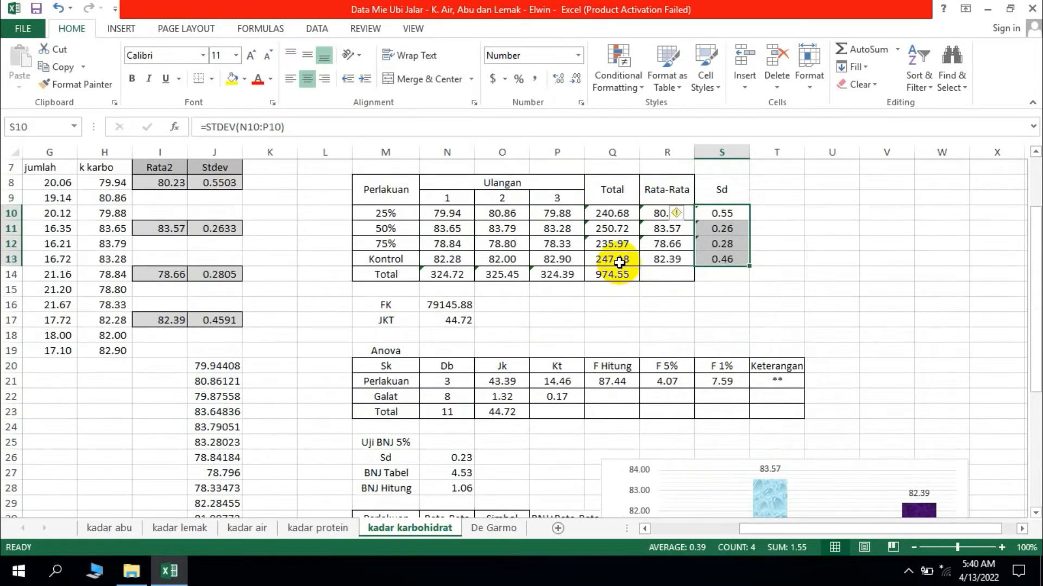
pyautogui.scroll(-5, 619, 263)
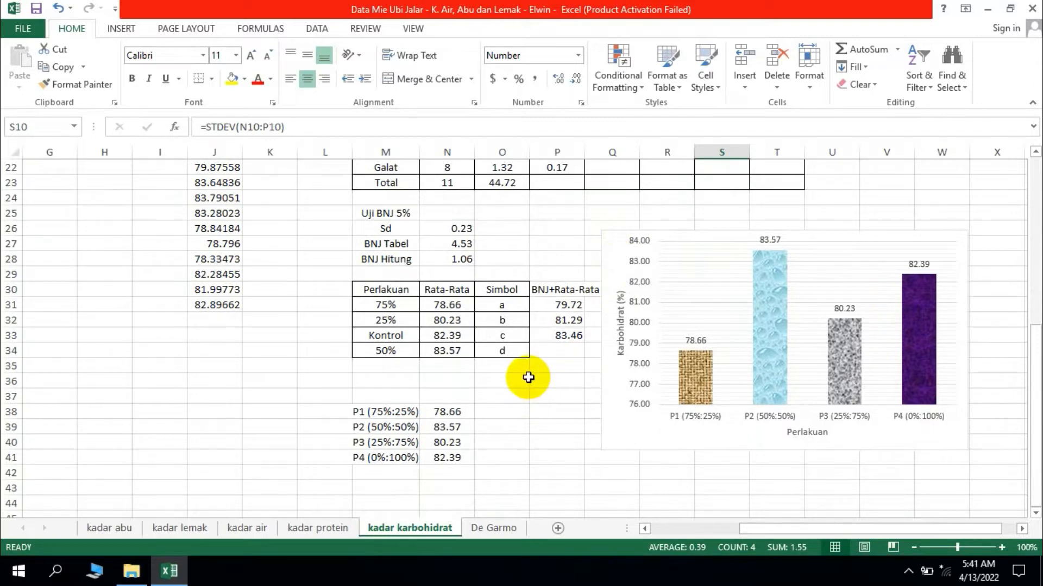
pyautogui.scroll(5, 778, 289)
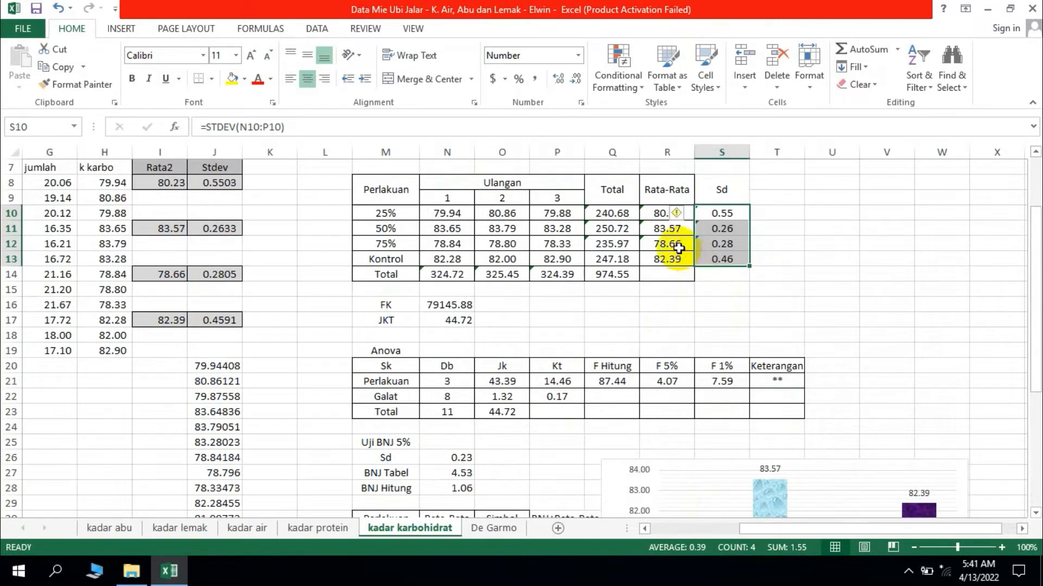
pyautogui.click(679, 247)
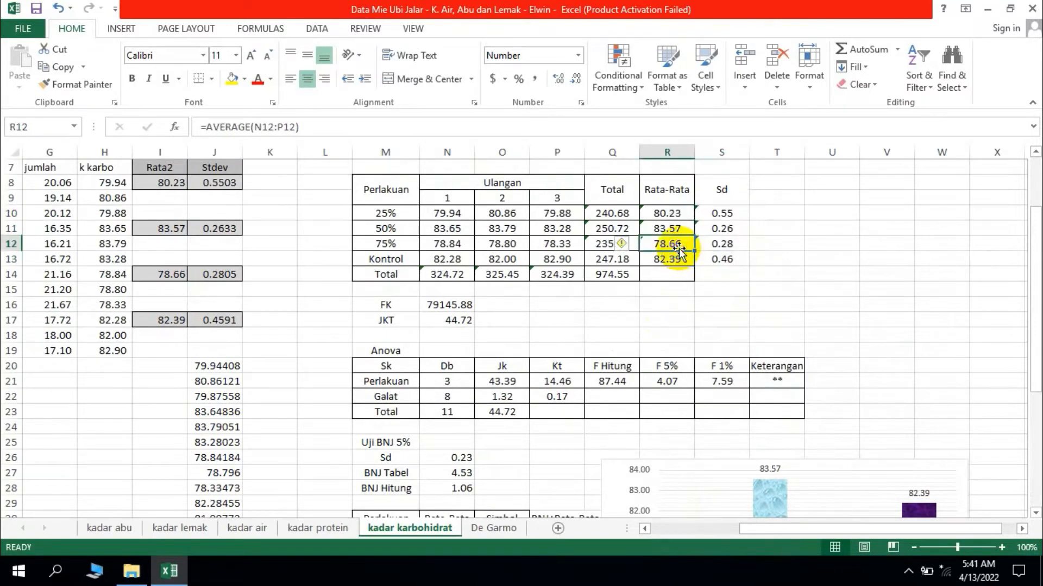
pyautogui.scroll(-2, 734, 246)
pyautogui.scroll(2, 733, 244)
pyautogui.click(734, 247)
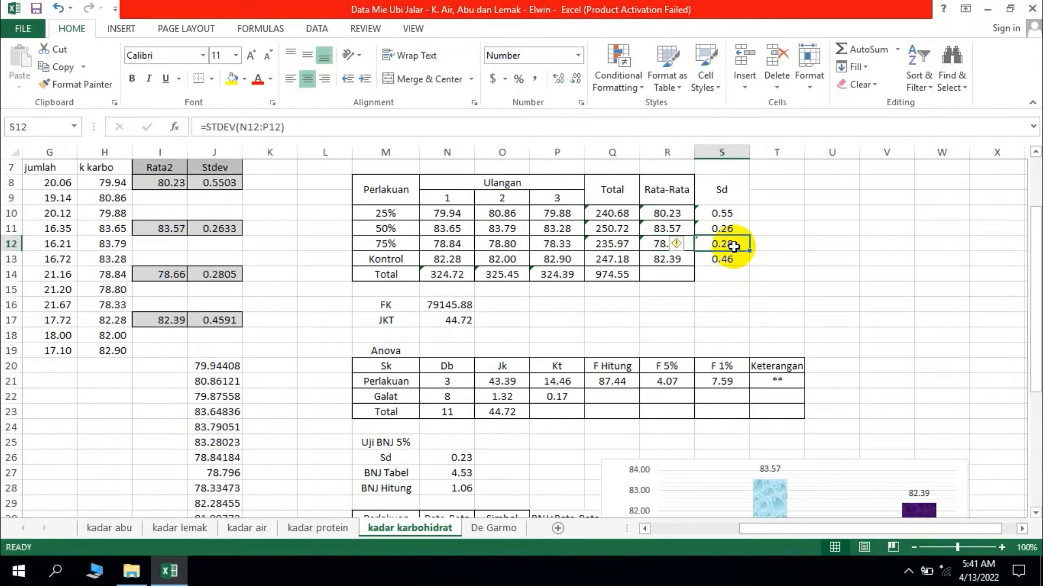
pyautogui.scroll(-4, 738, 260)
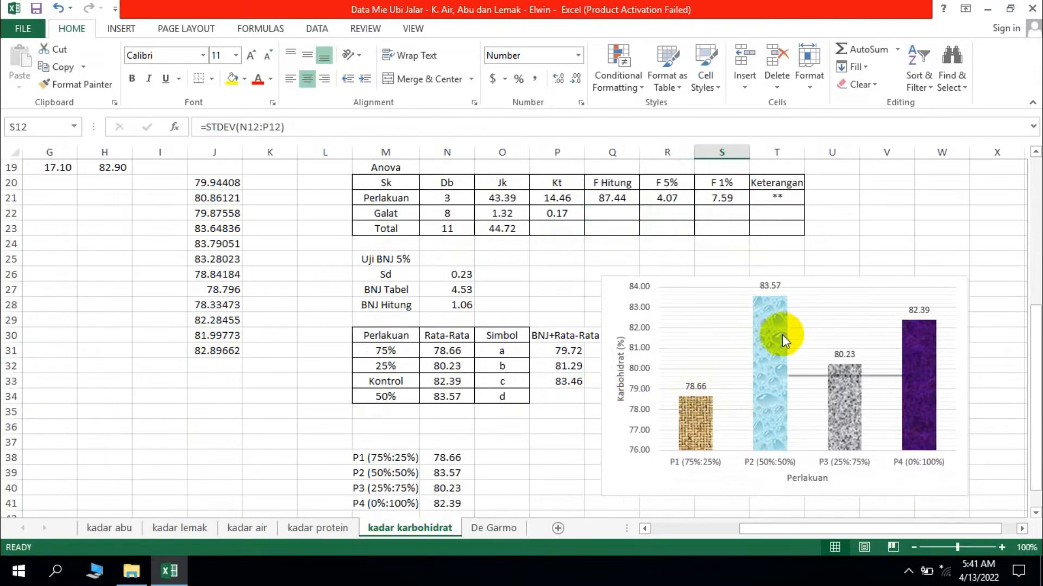
pyautogui.scroll(4, 782, 335)
pyautogui.scroll(-4, 629, 328)
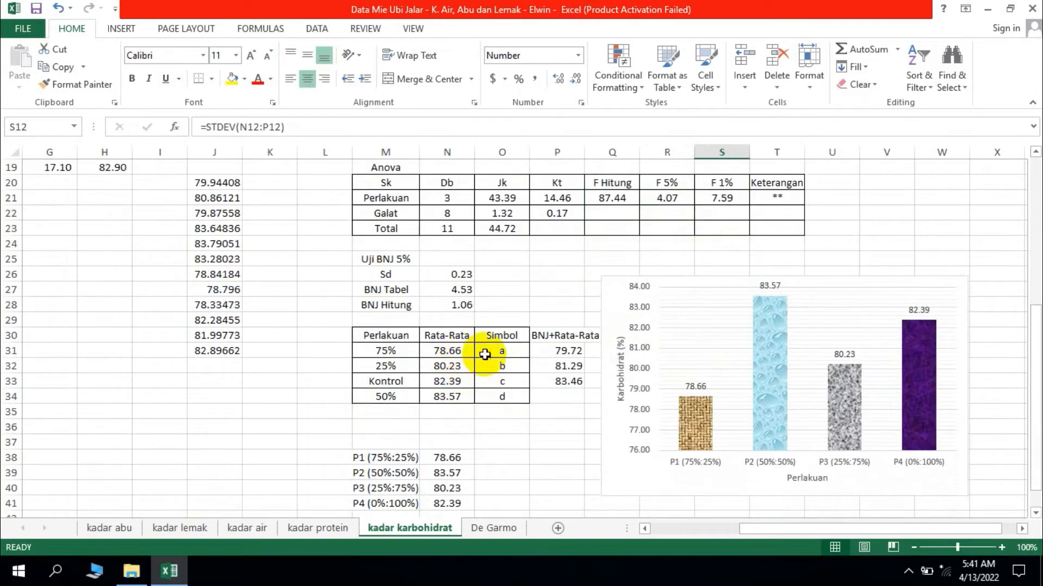
pyautogui.click(485, 353)
pyautogui.moveTo(386, 350); pyautogui.dragTo(494, 353)
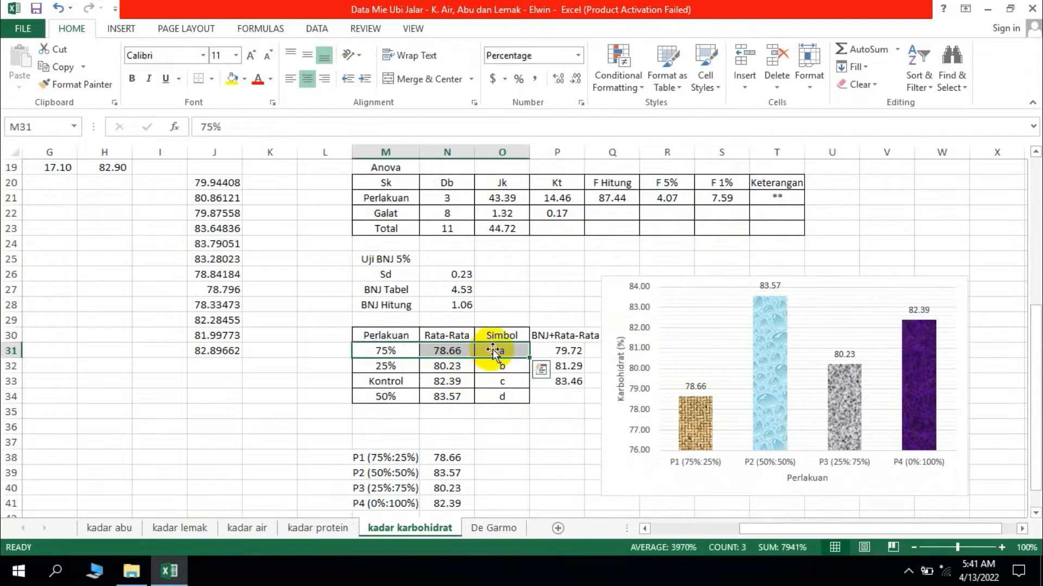
# Step: Edit the P1 (75%:25%) column's data label, adding a ± symbol and the BNJ letter a after 78.66
pyautogui.click(703, 387)
pyautogui.doubleClick(703, 387)
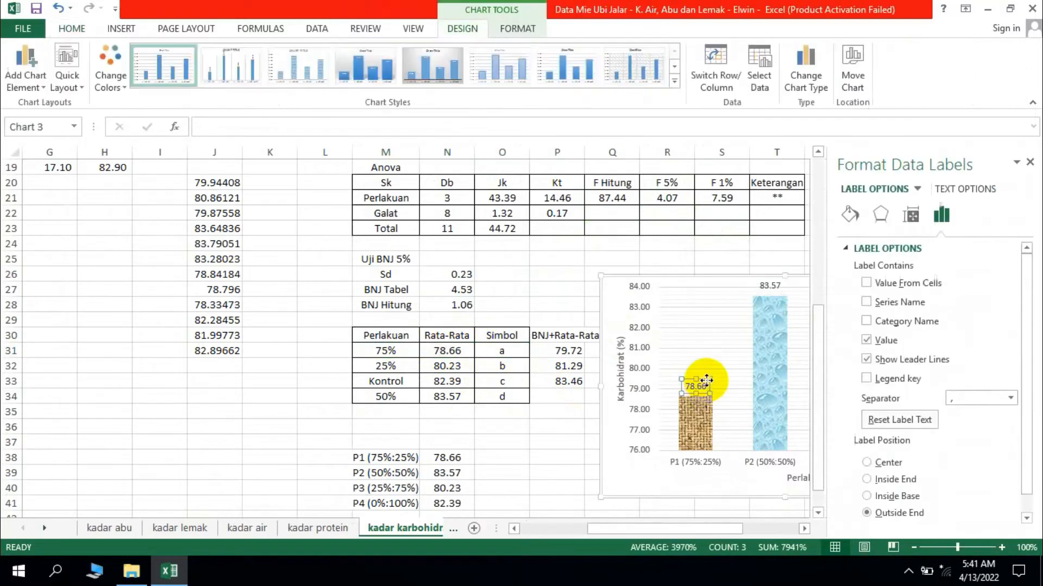
pyautogui.click(703, 387)
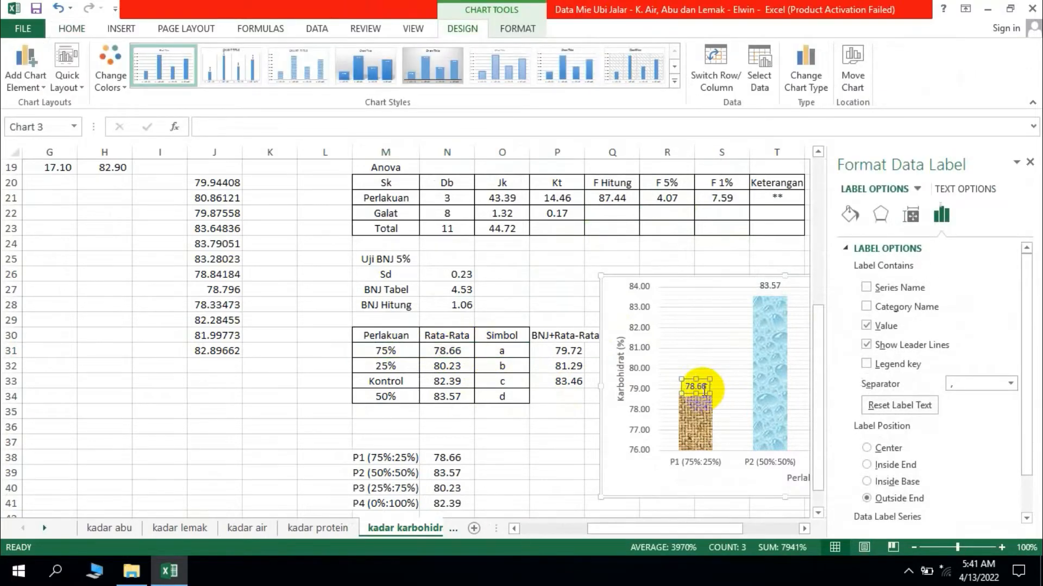
pyautogui.click(704, 389)
pyautogui.click(704, 388)
pyautogui.click(705, 386)
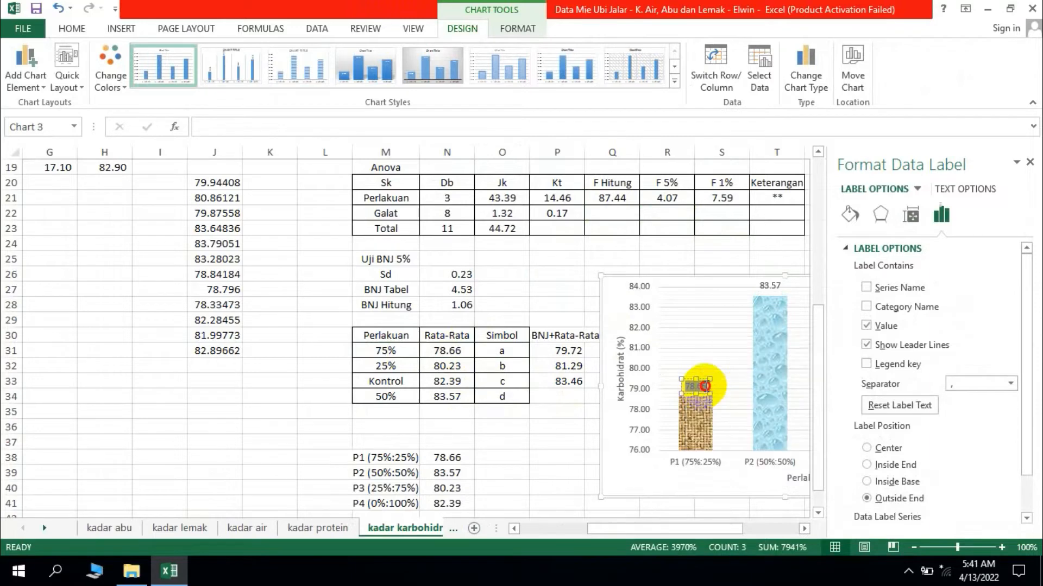
pyautogui.click(120, 29)
pyautogui.click(955, 67)
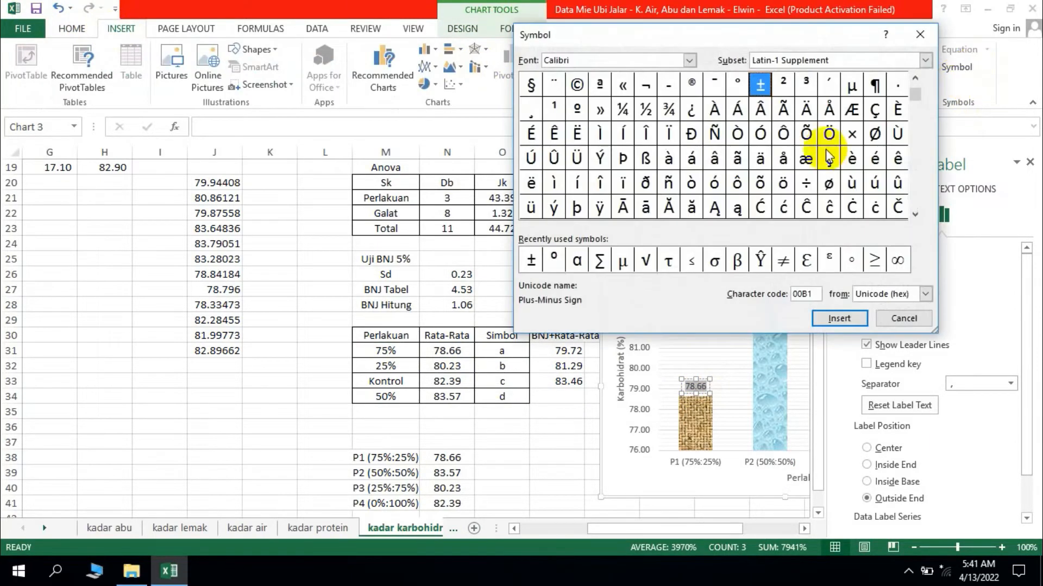
pyautogui.click(531, 261)
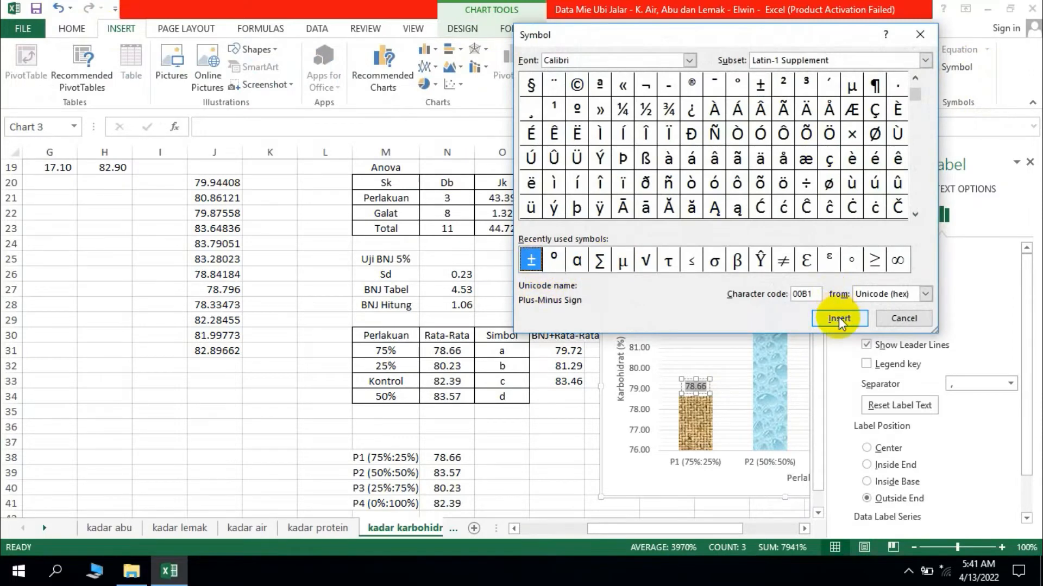
pyautogui.click(839, 318)
pyautogui.click(896, 320)
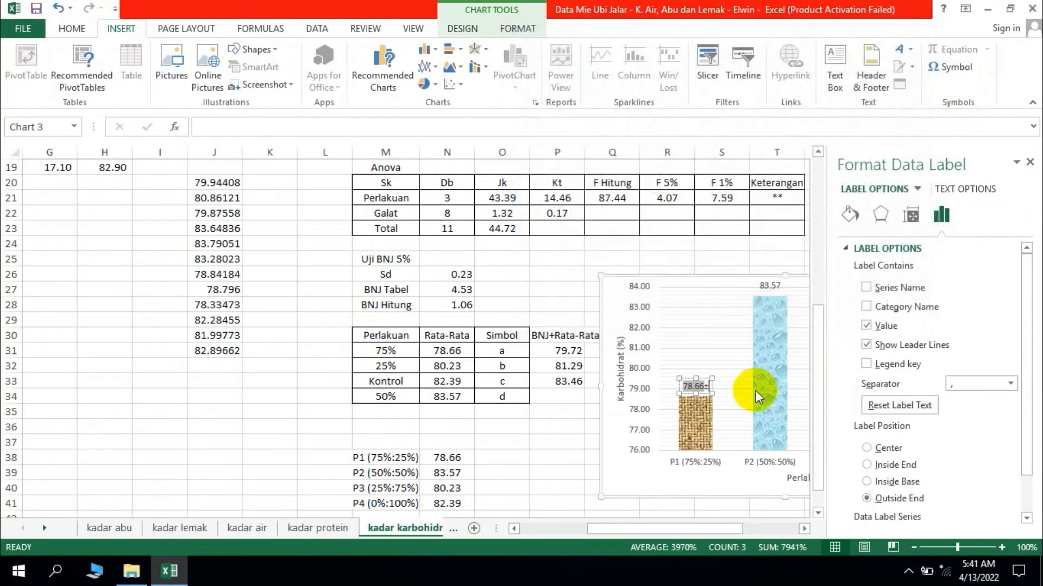
pyautogui.write('a')
pyautogui.click(708, 354)
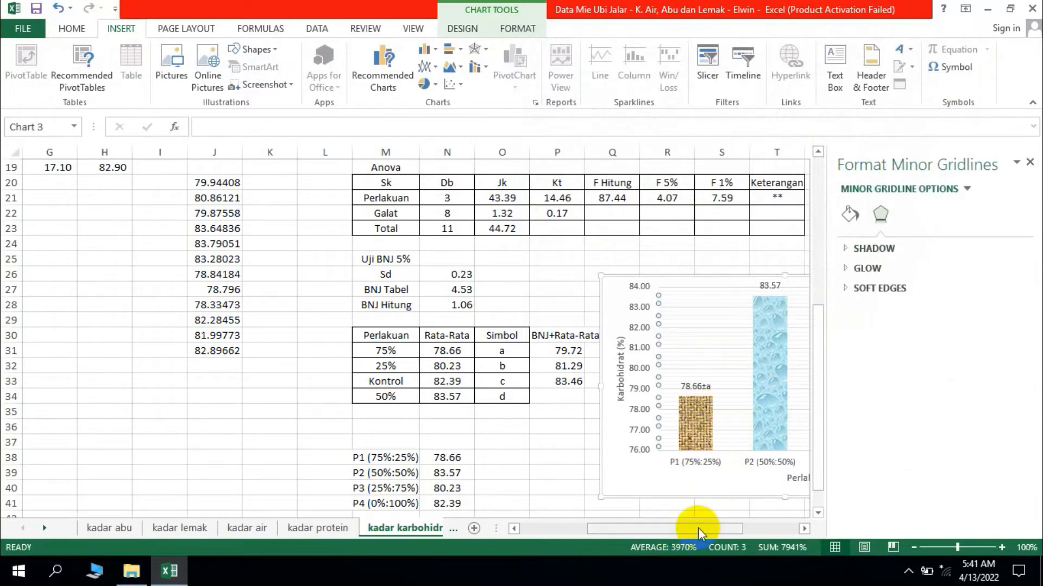
# Step: Check the 50% treatment's standard deviation in S11 and insert a ± symbol after 83.57 in the P2 (50%:50%) data label
pyautogui.moveTo(696, 527); pyautogui.dragTo(734, 520)
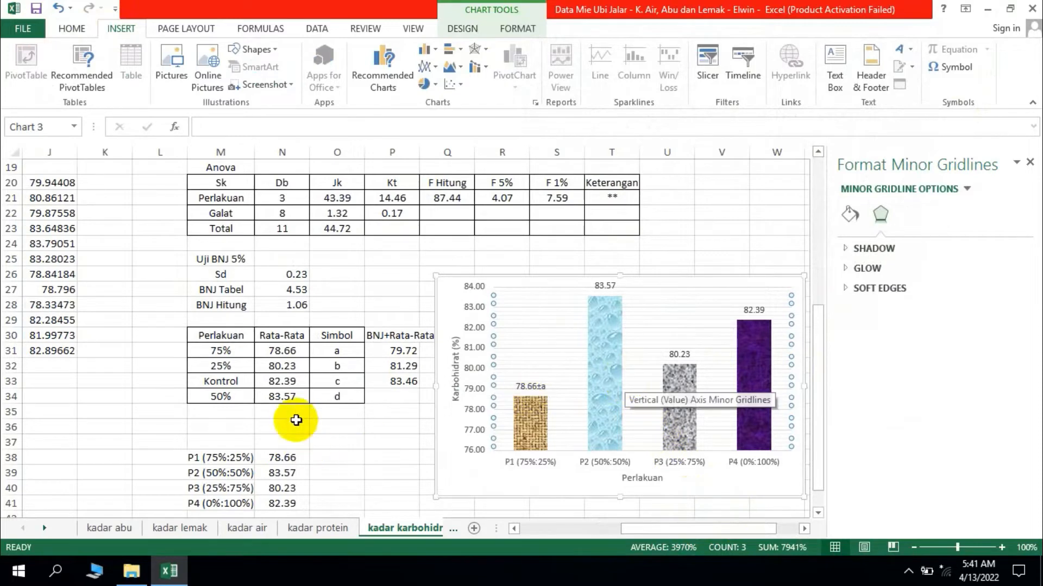
pyautogui.scroll(5, 601, 367)
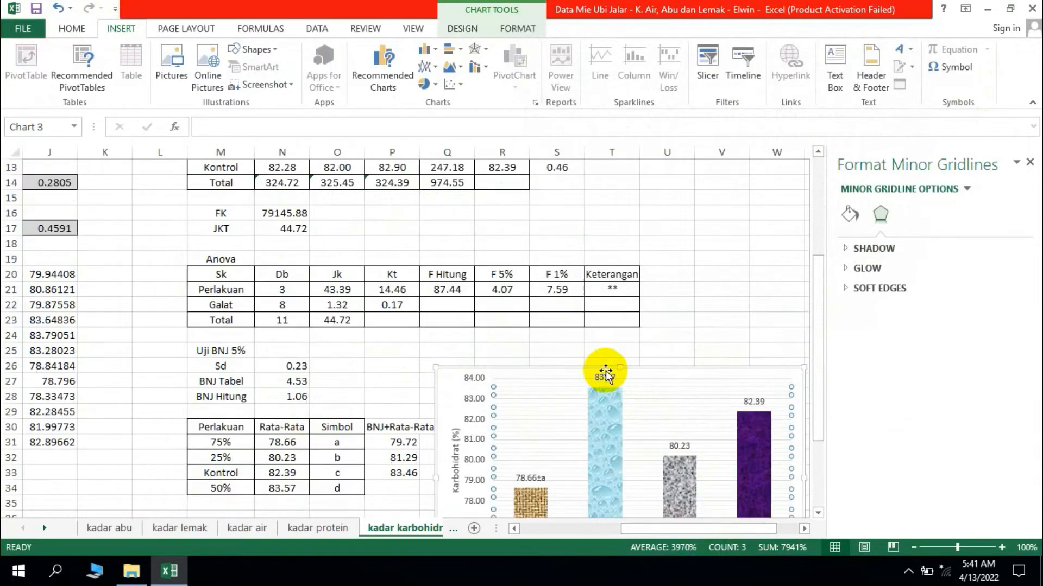
pyautogui.click(552, 276)
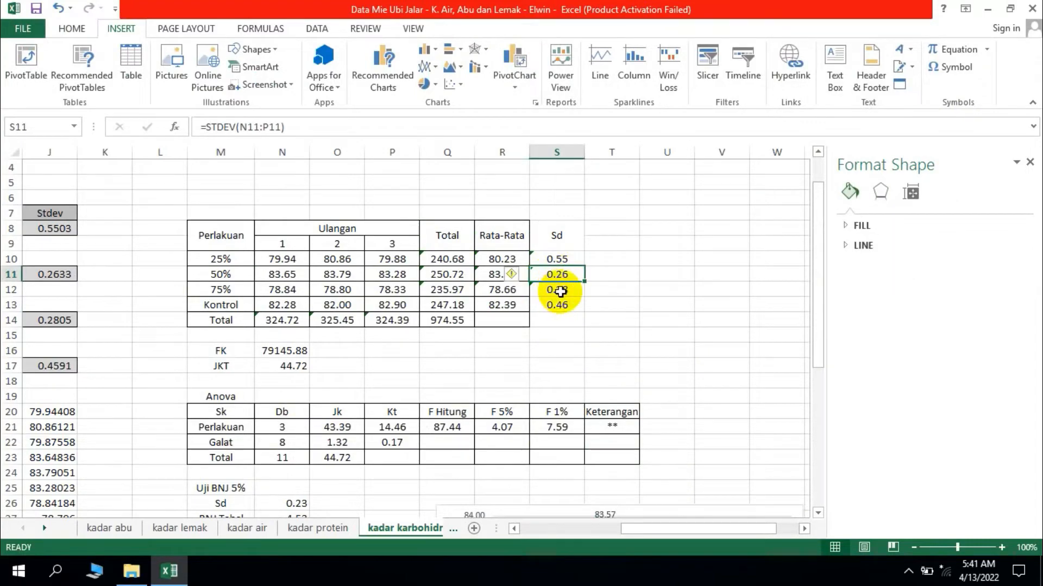
pyautogui.scroll(-6, 585, 331)
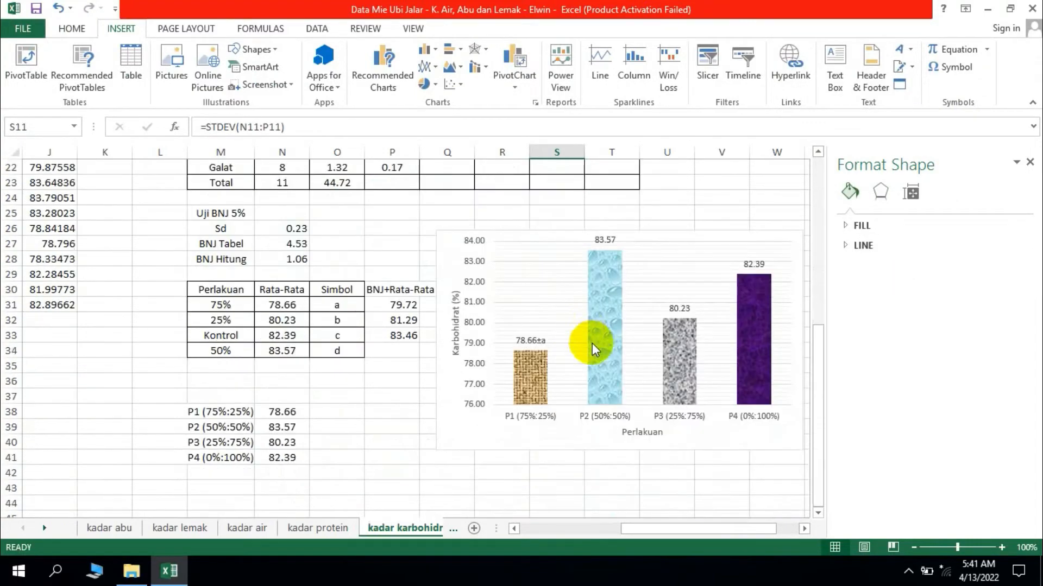
pyautogui.scroll(1, 629, 261)
pyautogui.click(612, 288)
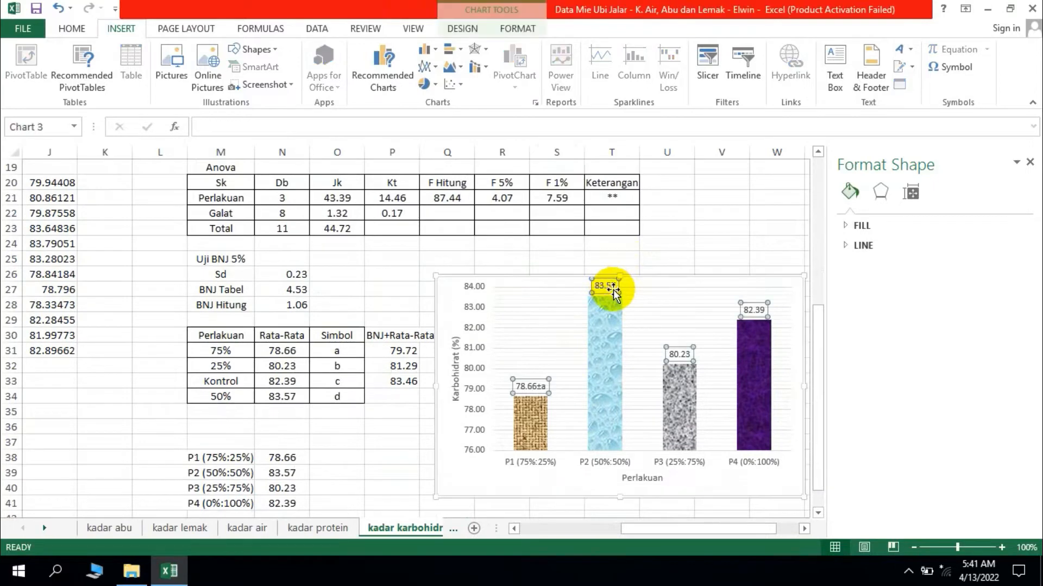
pyautogui.click(616, 285)
pyautogui.click(616, 283)
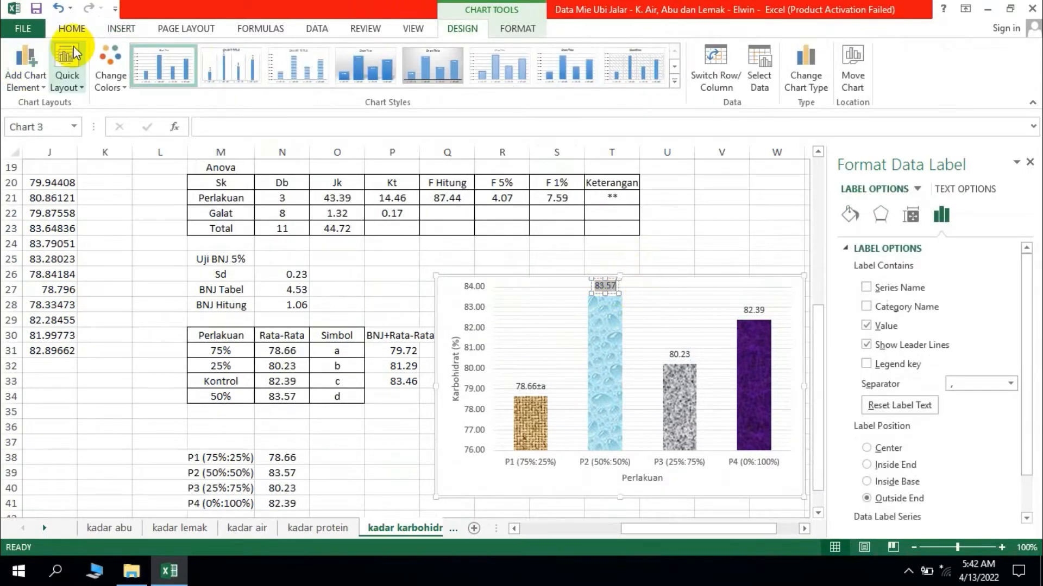
pyautogui.click(115, 29)
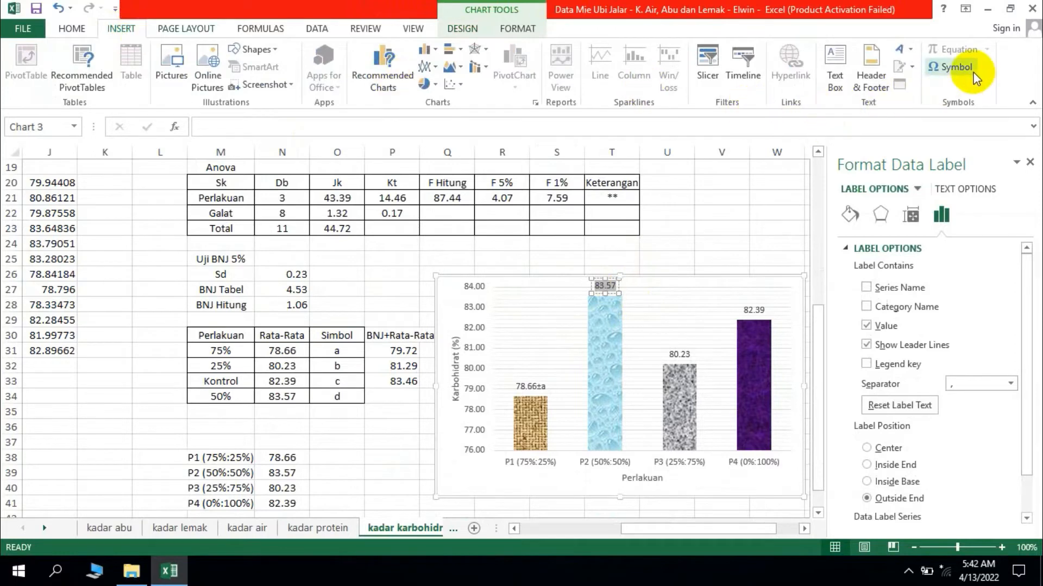
pyautogui.click(959, 66)
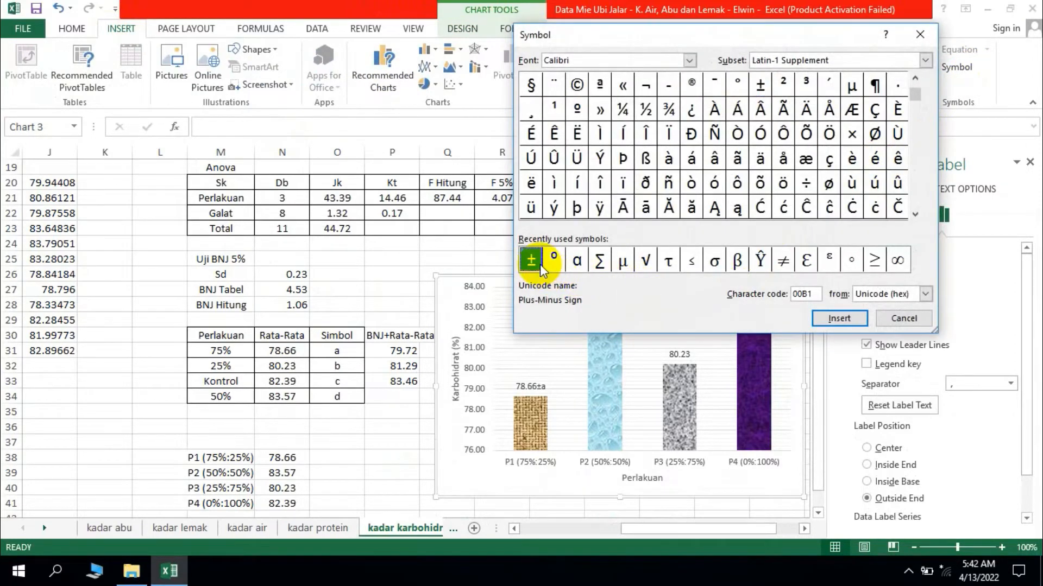
pyautogui.click(848, 320)
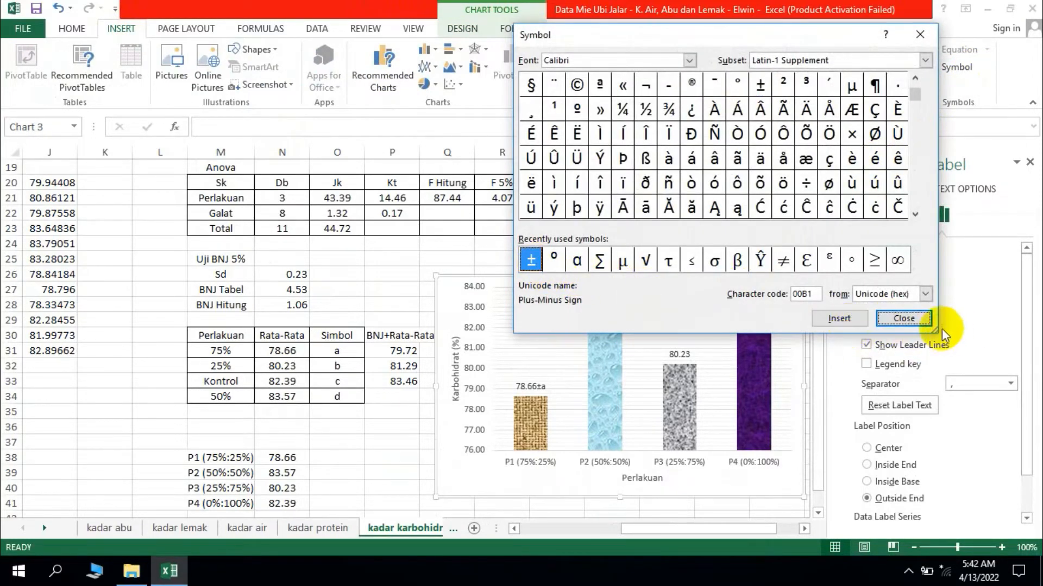
pyautogui.click(923, 319)
# Step: Complete the P2 (50%:50%) data label with standard deviation 0.26 and BNJ letter d after the ± symbol
pyautogui.scroll(5, 644, 272)
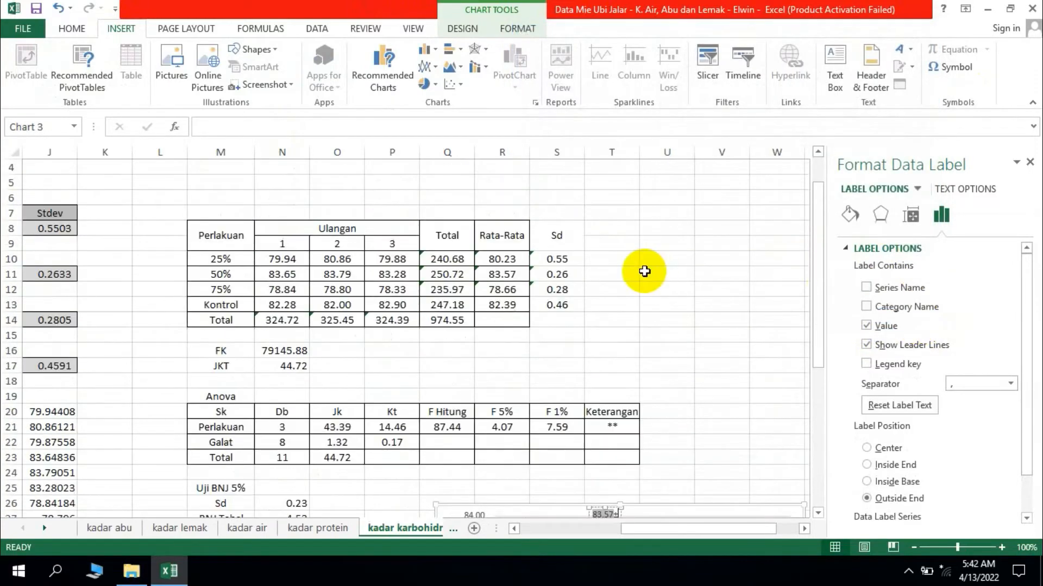
pyautogui.scroll(-6, 595, 282)
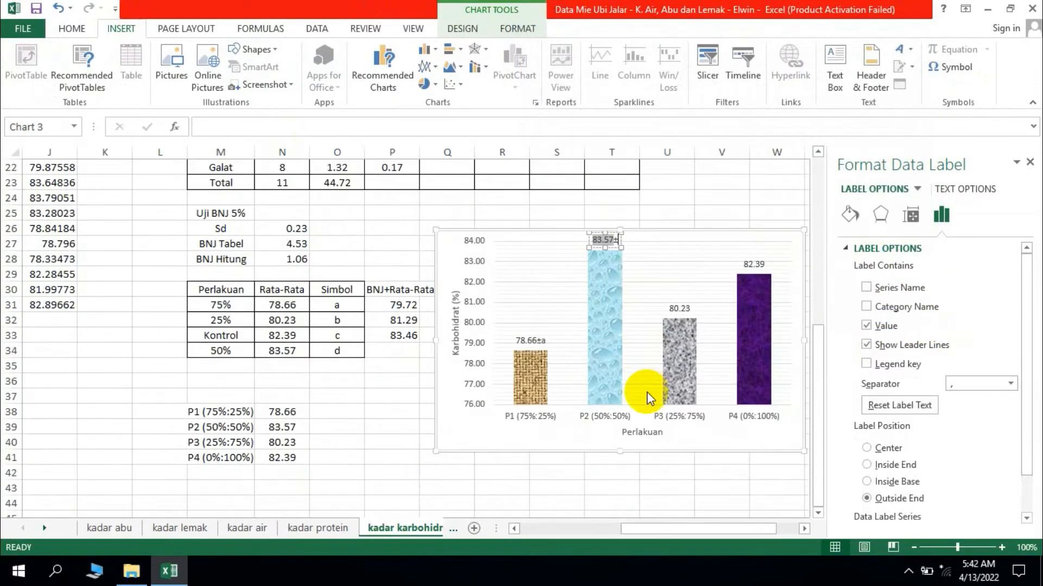
pyautogui.write('0')
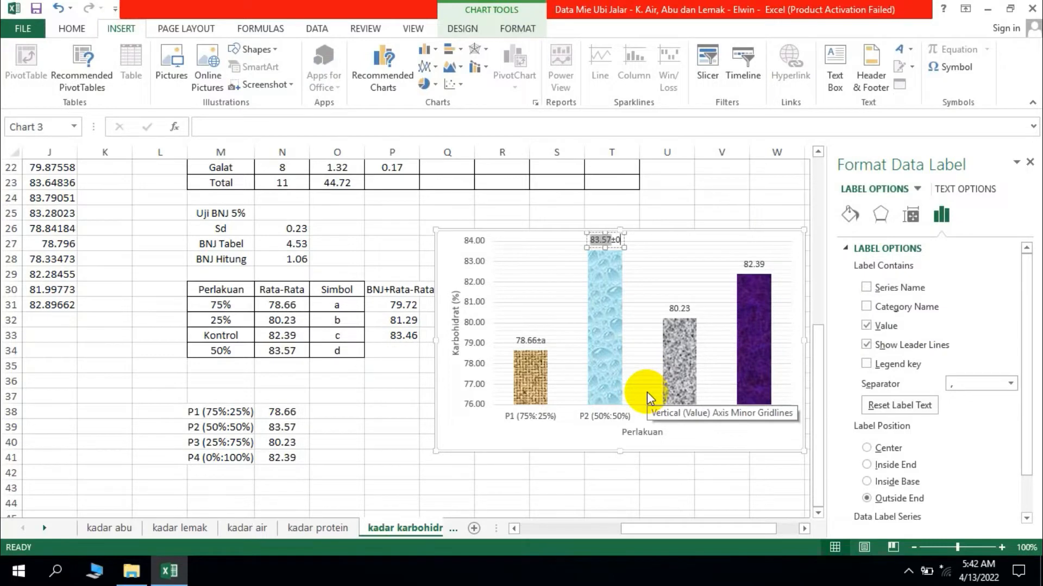
pyautogui.write('.26')
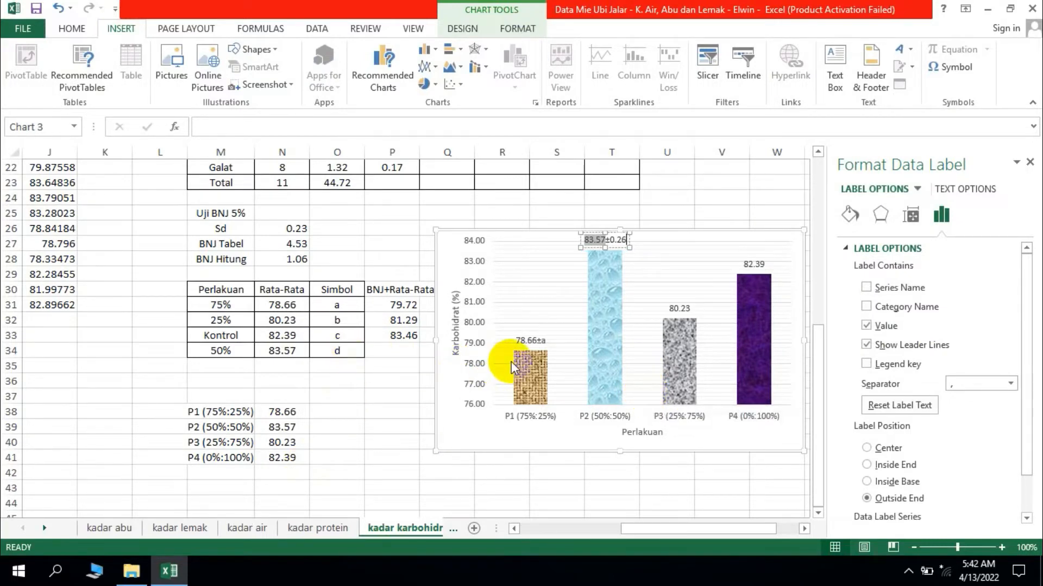
pyautogui.write('d')
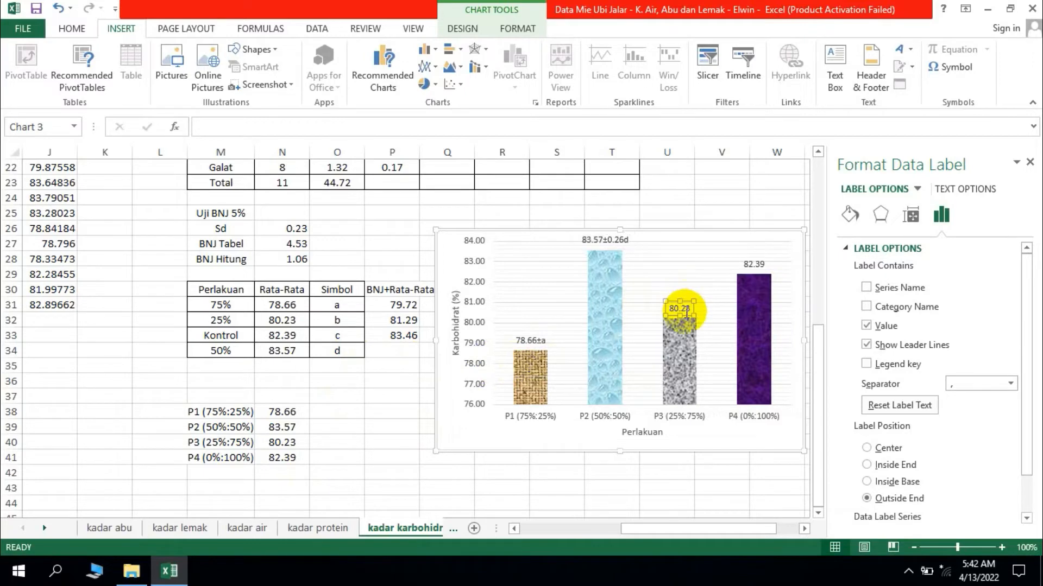
# Step: Insert a ± symbol after 80.23 in the P3 (25%:75%) column's data label
pyautogui.scroll(7, 703, 344)
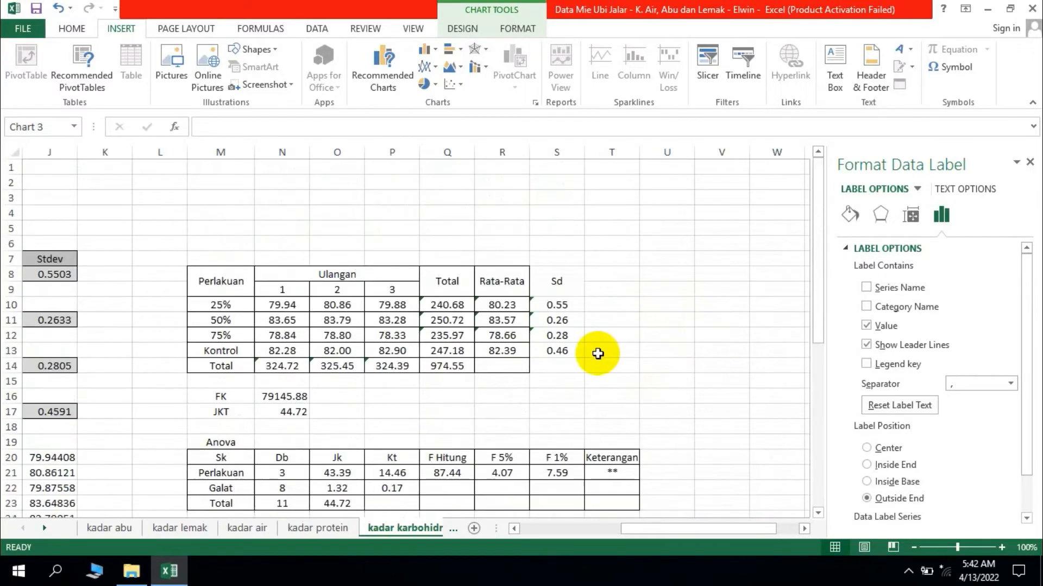
pyautogui.scroll(-6, 558, 311)
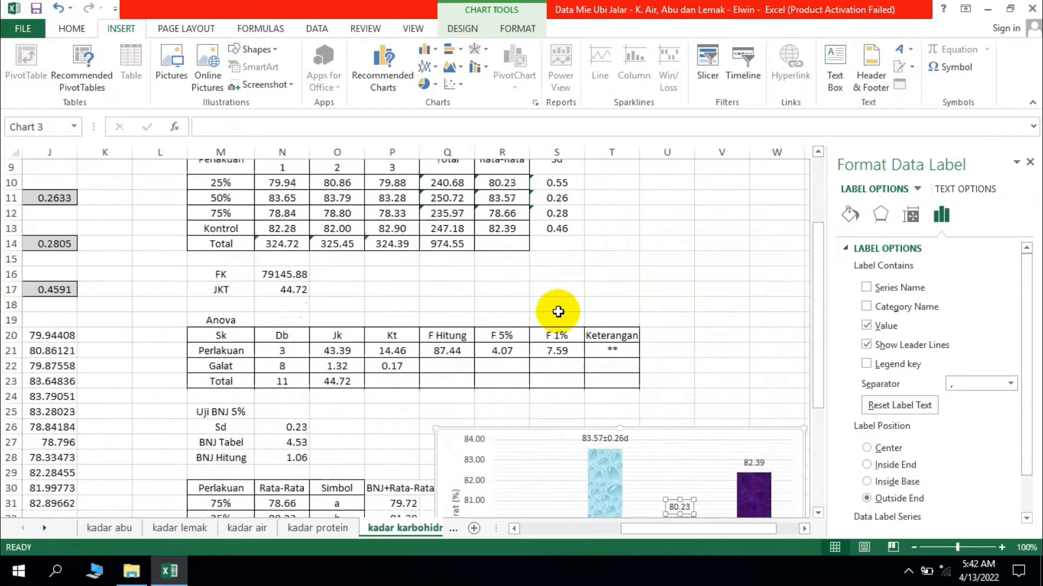
pyautogui.click(688, 355)
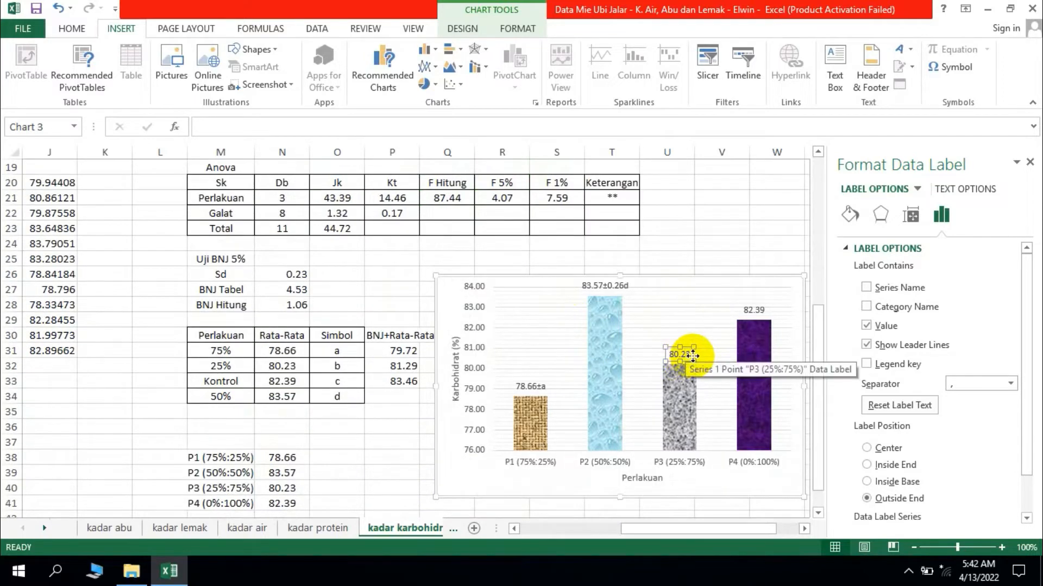
pyautogui.doubleClick(685, 355)
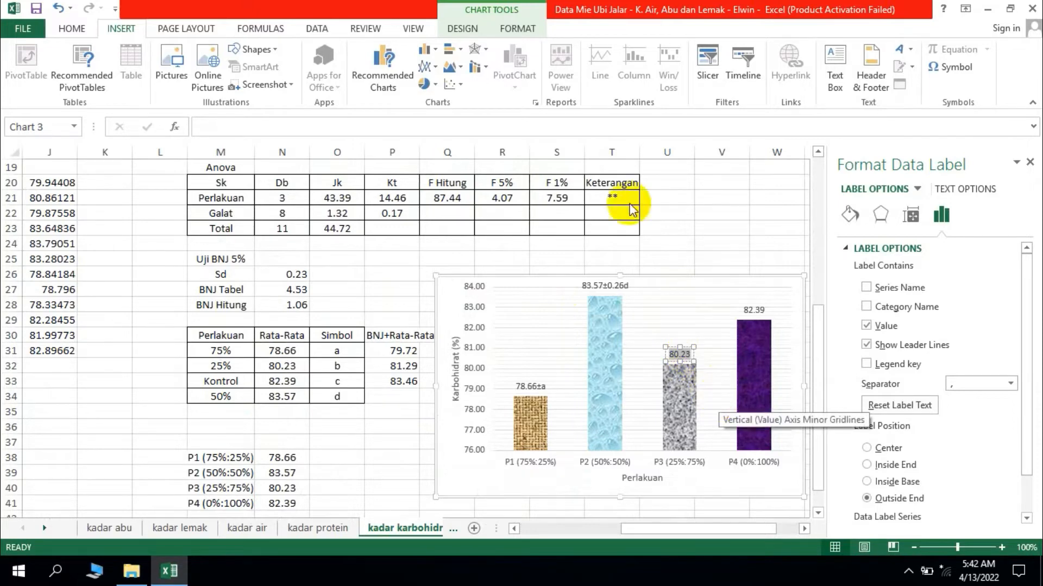
pyautogui.click(965, 69)
pyautogui.click(531, 260)
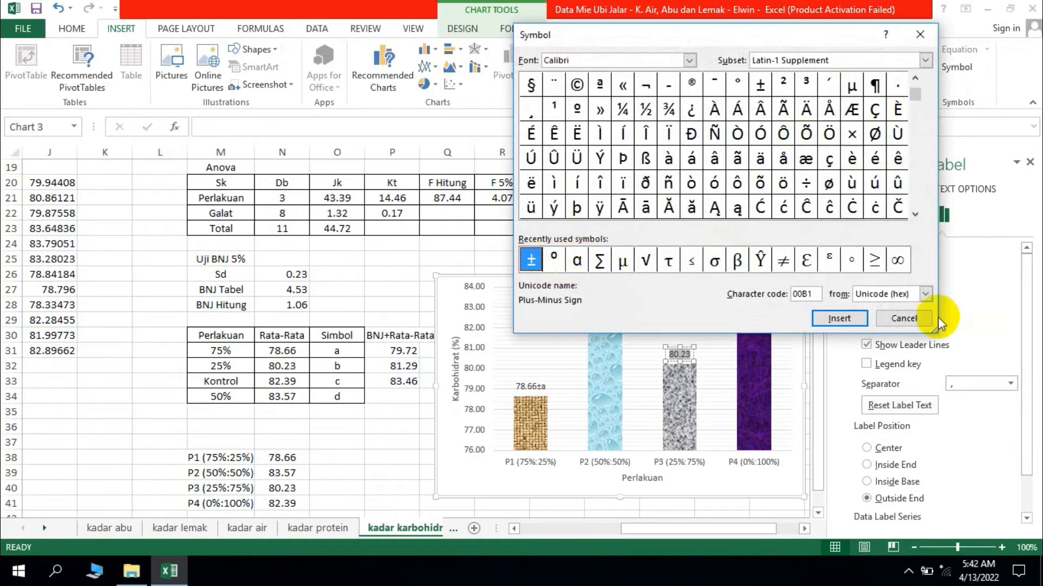
pyautogui.click(839, 319)
pyautogui.click(912, 319)
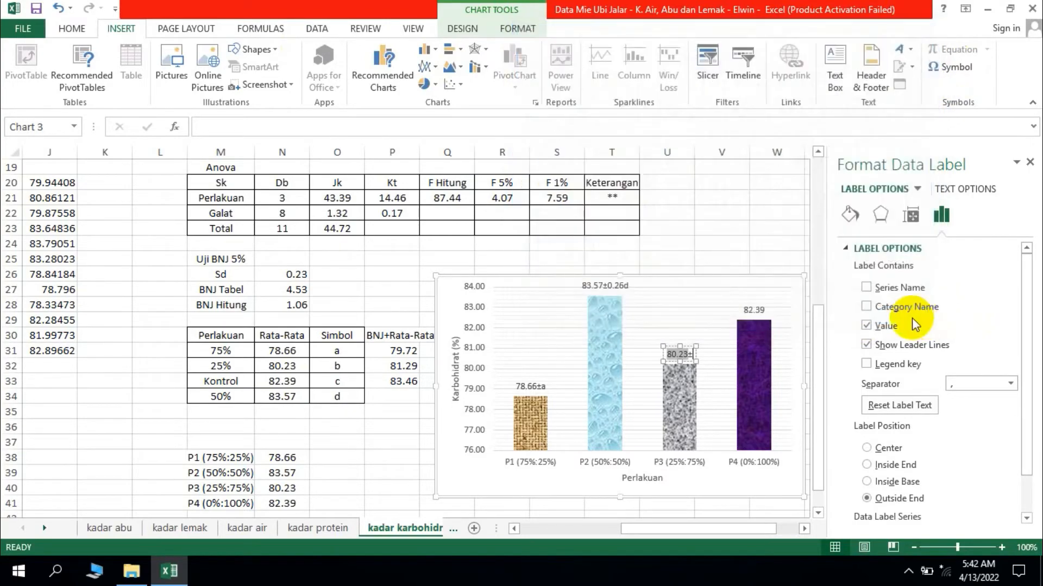
# Step: Complete the P3 (25%:75%) data label with standard deviation 0.55 and BNJ letter b after the ± symbol
pyautogui.scroll(6, 798, 298)
pyautogui.scroll(-7, 801, 304)
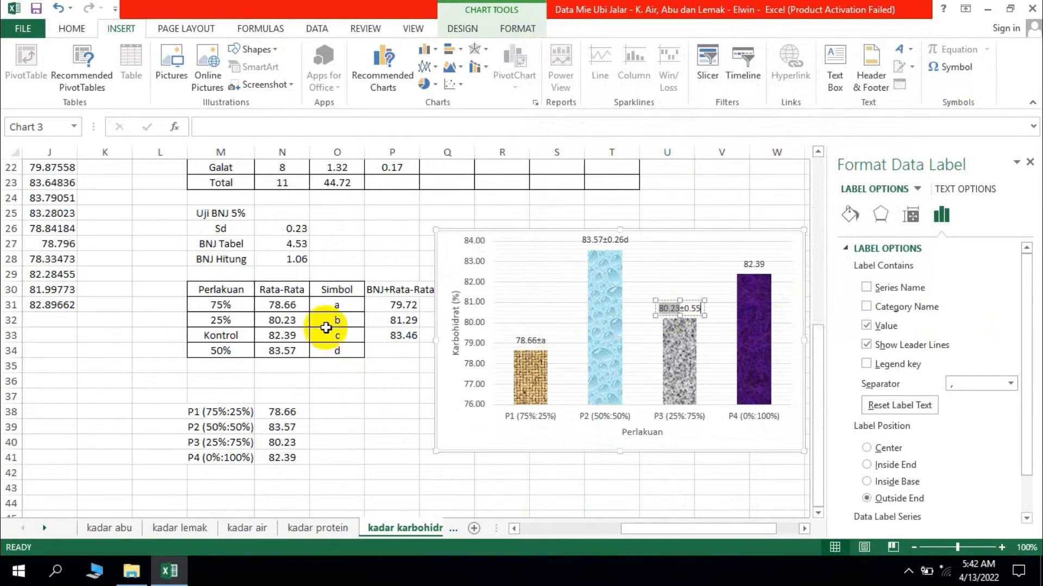
pyautogui.write('b')
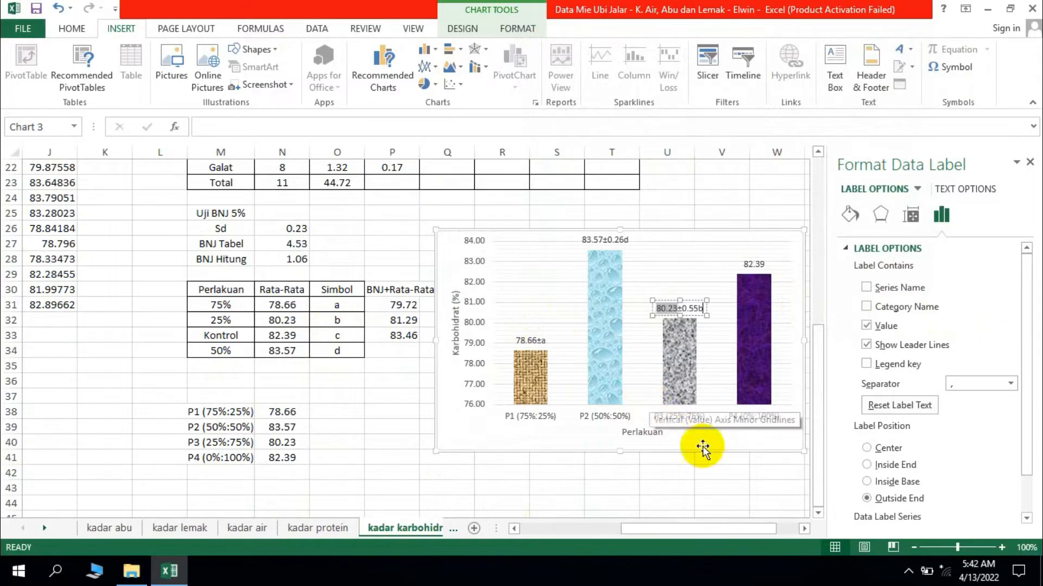
pyautogui.click(723, 463)
# Step: Check the Kontrol standard deviation in S13 and insert a ± symbol after 82.39 in the P4 (0%:100%) data label
pyautogui.click(756, 365)
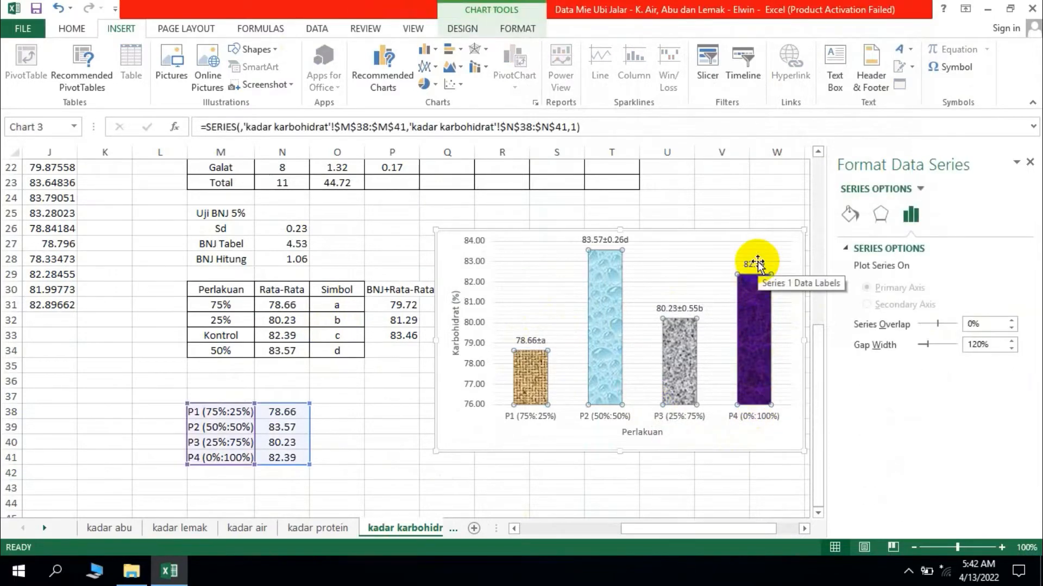
pyautogui.scroll(4, 758, 264)
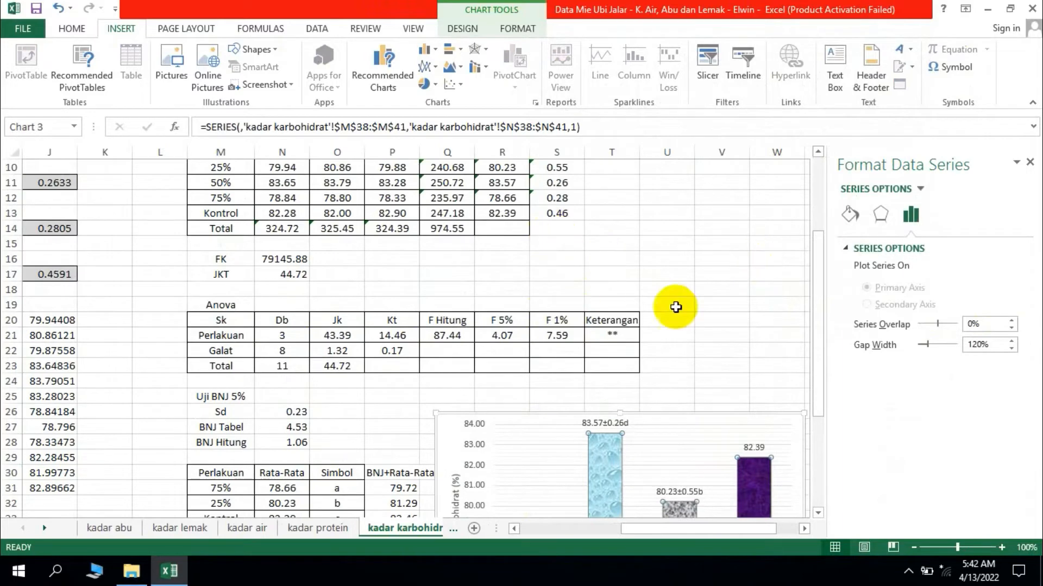
pyautogui.scroll(-1, 787, 451)
pyautogui.click(758, 402)
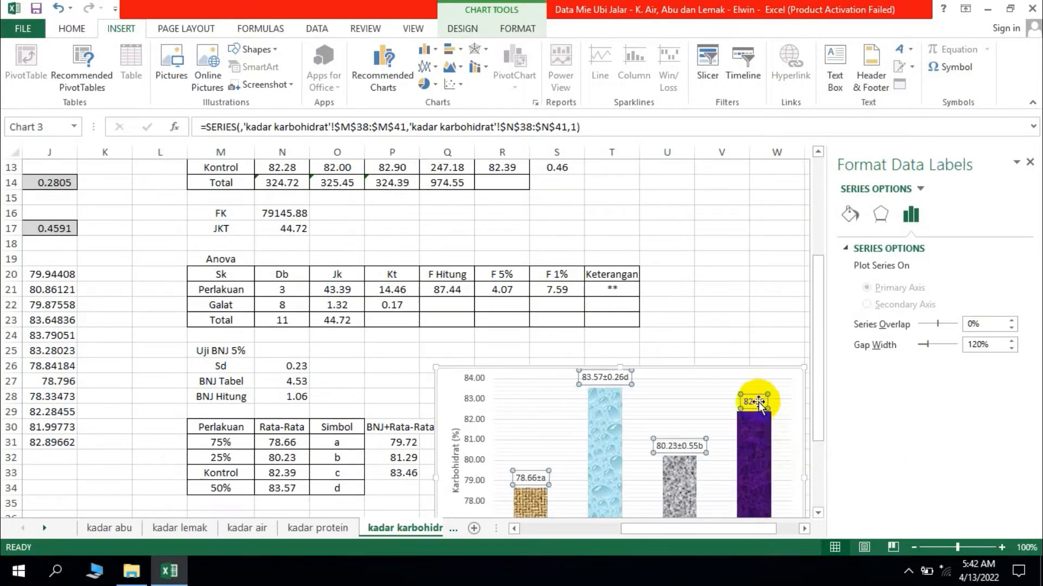
pyautogui.click(758, 402)
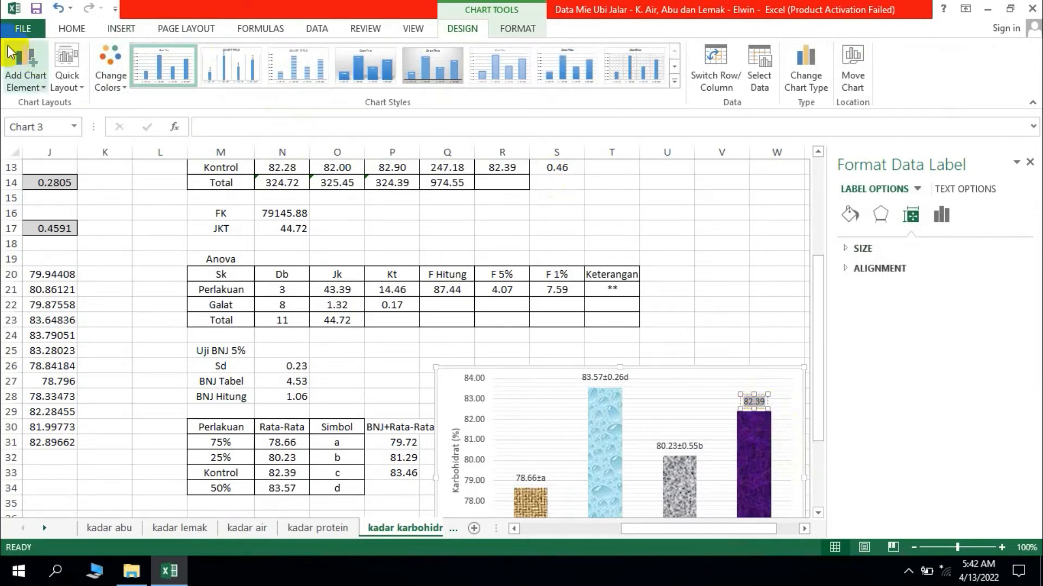
pyautogui.click(136, 30)
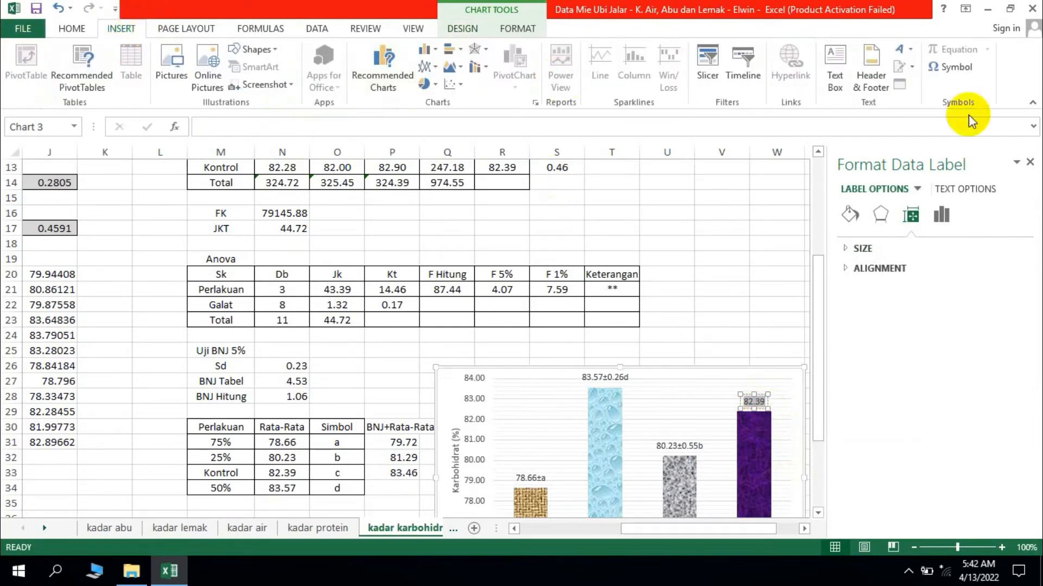
pyautogui.click(954, 67)
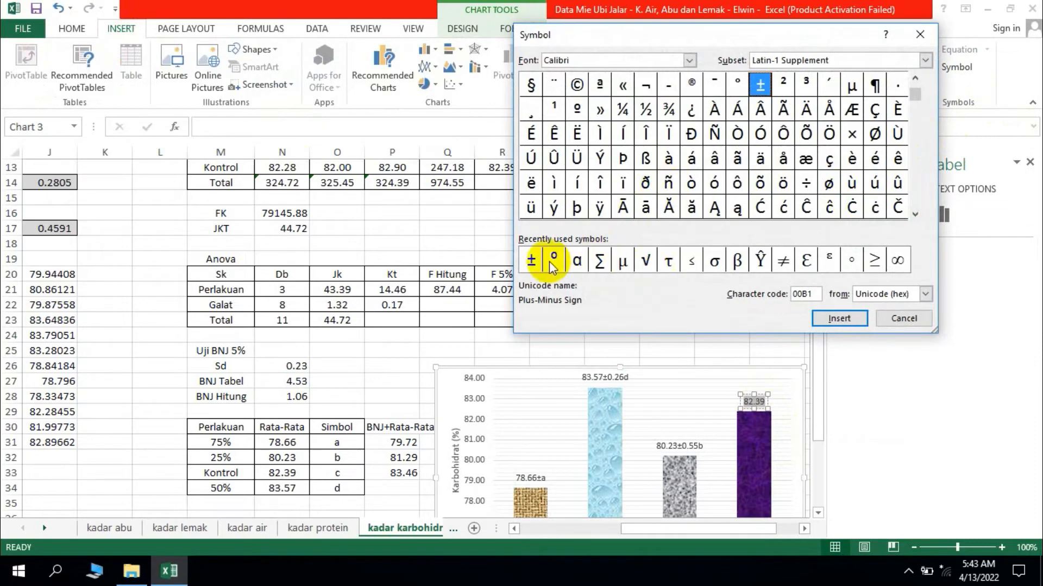
pyautogui.click(529, 262)
pyautogui.click(847, 319)
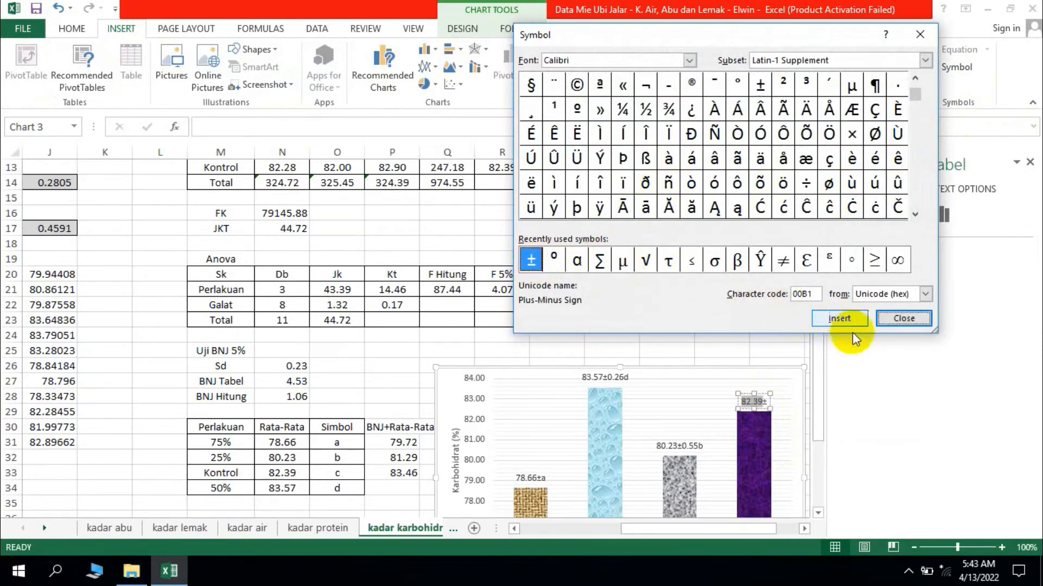
pyautogui.click(902, 319)
# Step: Complete the P4 (0%:100%) data label with standard deviation 0.46 and BNJ letter c after the ± symbol
pyautogui.write('0.46')
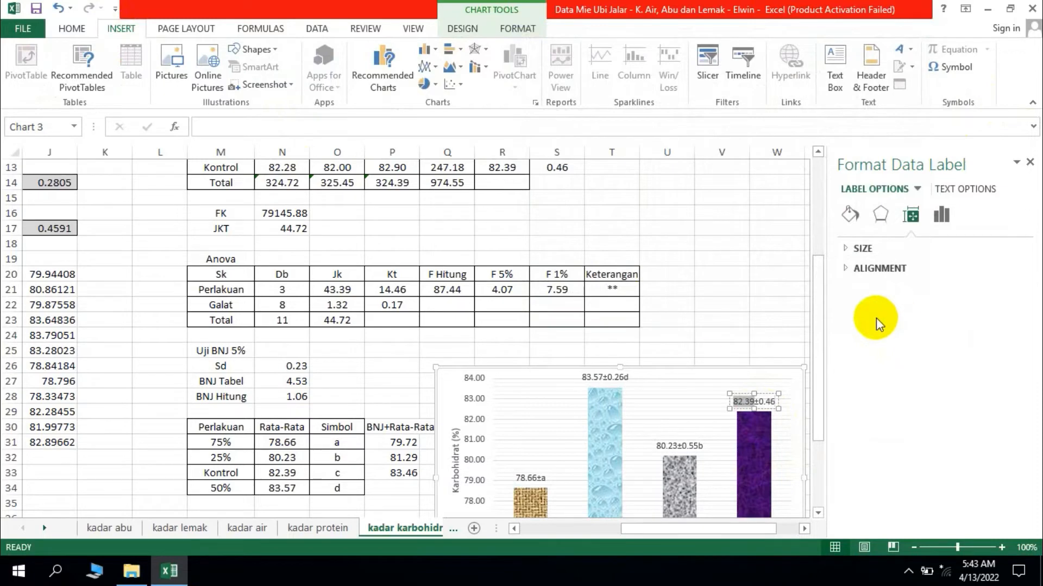
pyautogui.scroll(-2, 363, 477)
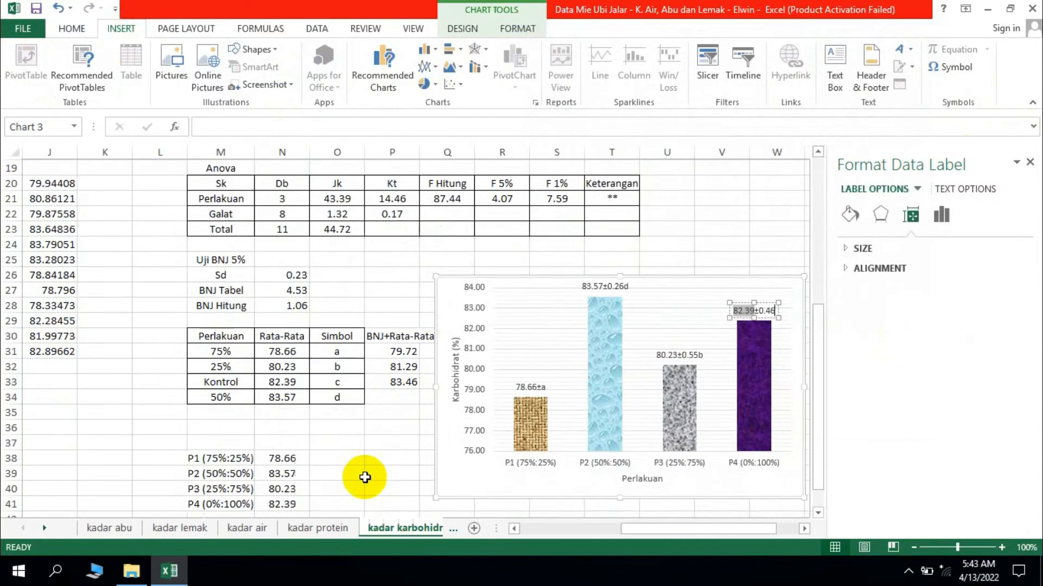
pyautogui.scroll(-1, 358, 467)
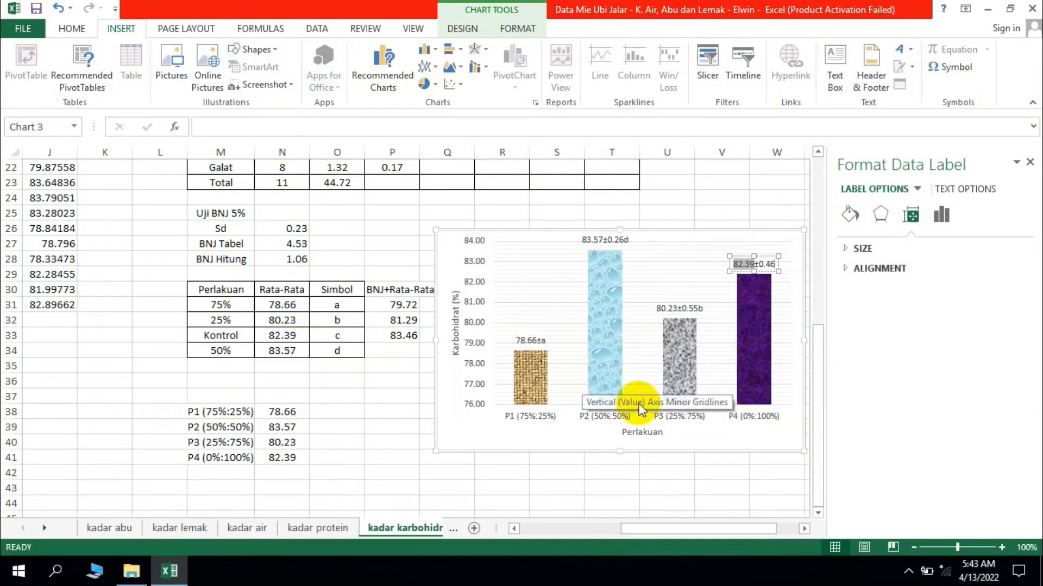
pyautogui.click(728, 497)
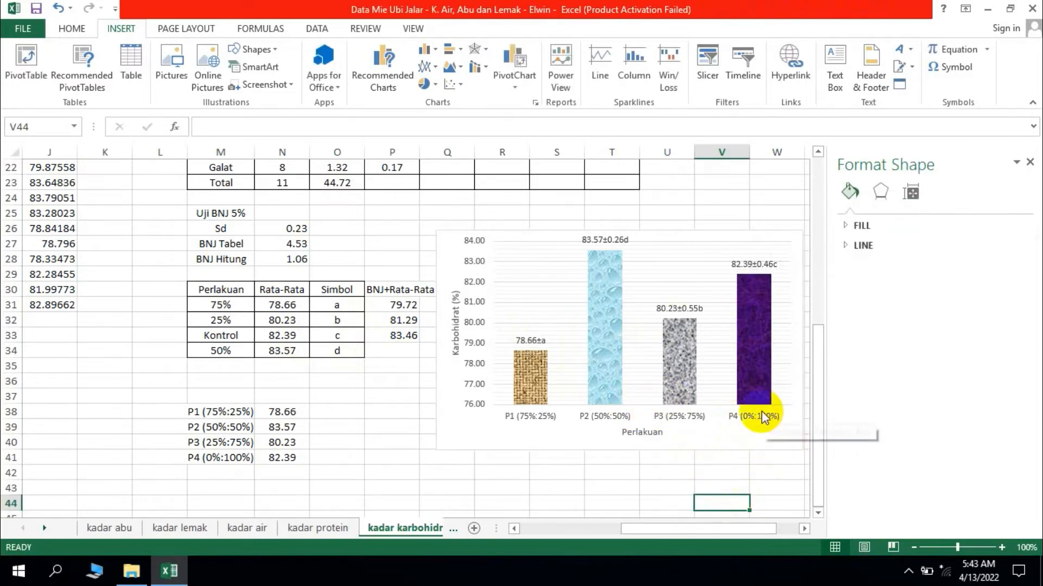
# Step: Move the carbohydrate chart slightly further to the right of the BNJ table
pyautogui.click(722, 438)
pyautogui.moveTo(700, 530)
pyautogui.mouseDown()
pyautogui.moveTo(690, 533)
pyautogui.moveTo(713, 532)
pyautogui.mouseUp()
pyautogui.moveTo(661, 449); pyautogui.dragTo(734, 445)
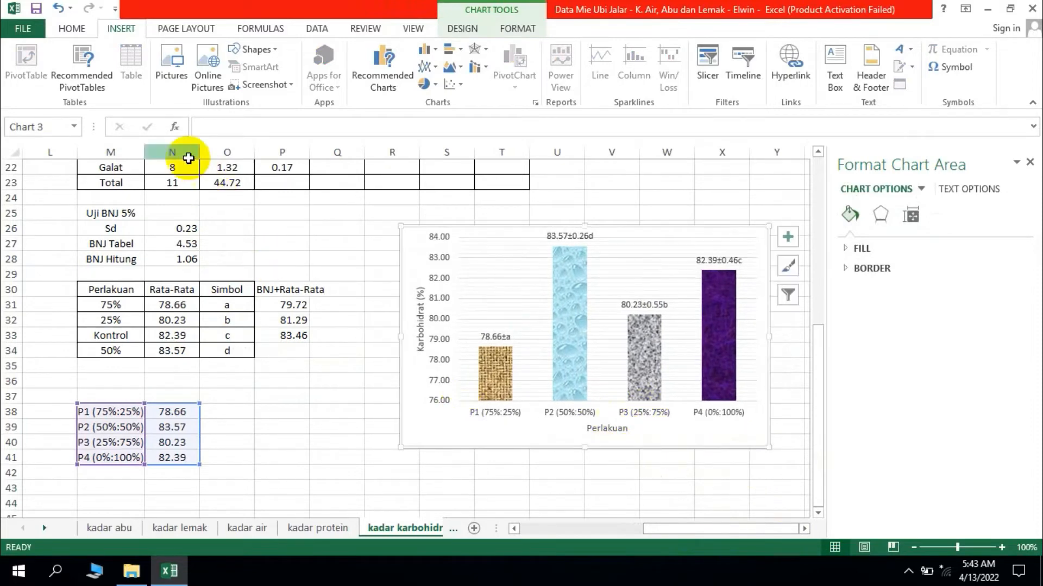
# Step: Make the Karbohidrat (%) axis title, all data labels and the vertical axis numbers bold
pyautogui.click(423, 322)
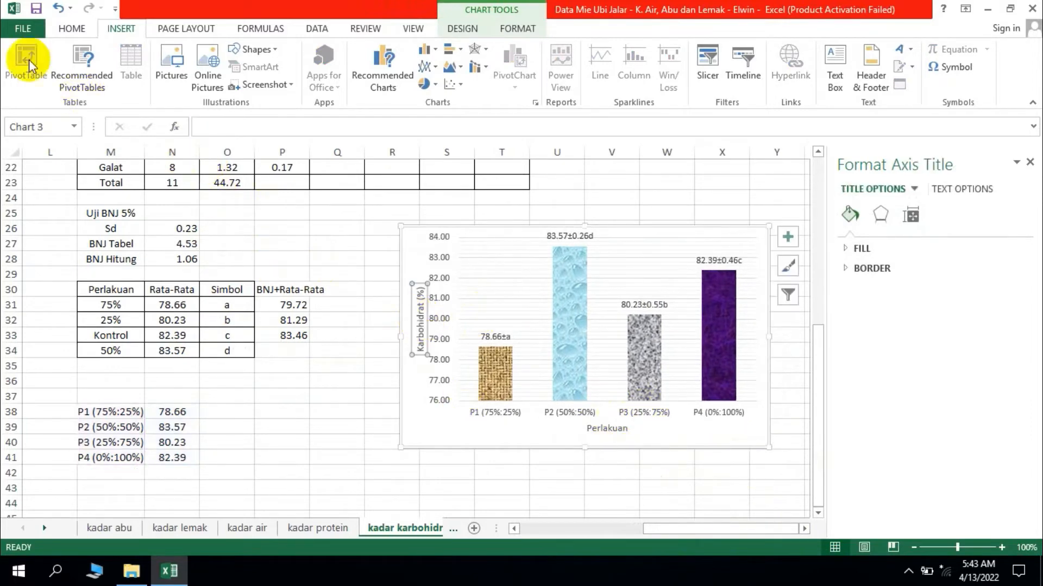
pyautogui.click(65, 29)
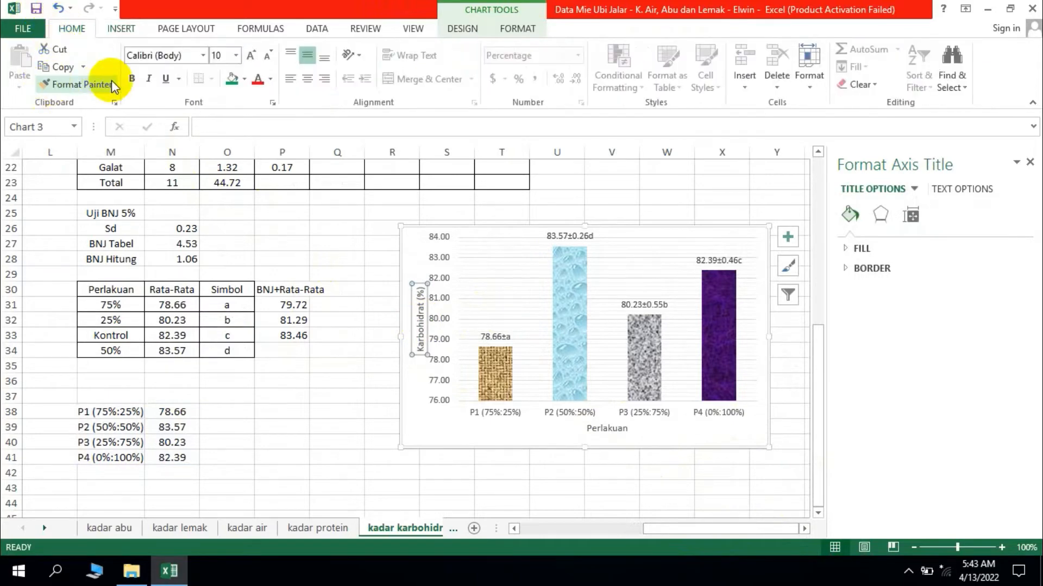
pyautogui.click(573, 236)
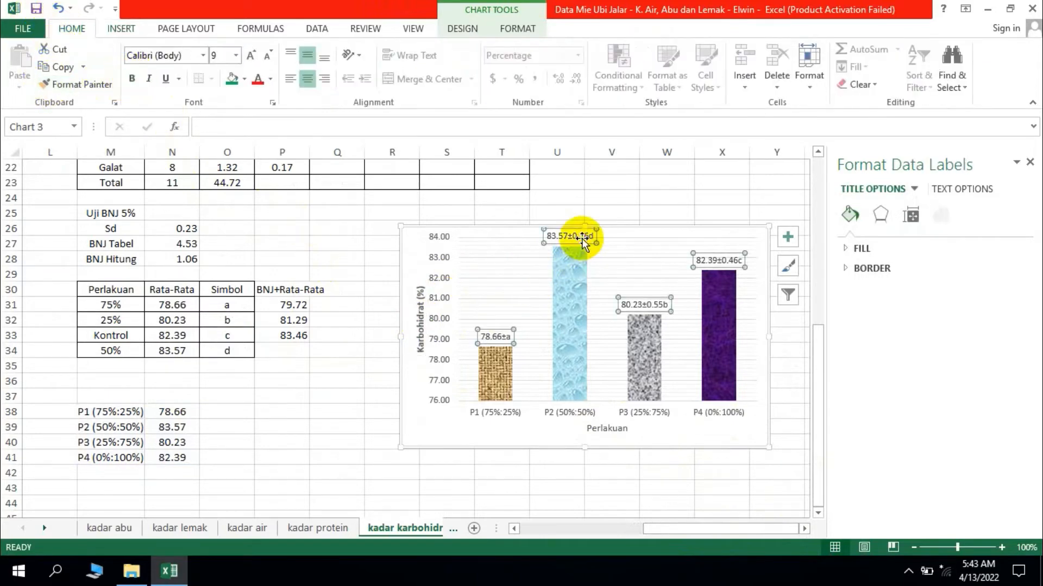
pyautogui.click(140, 77)
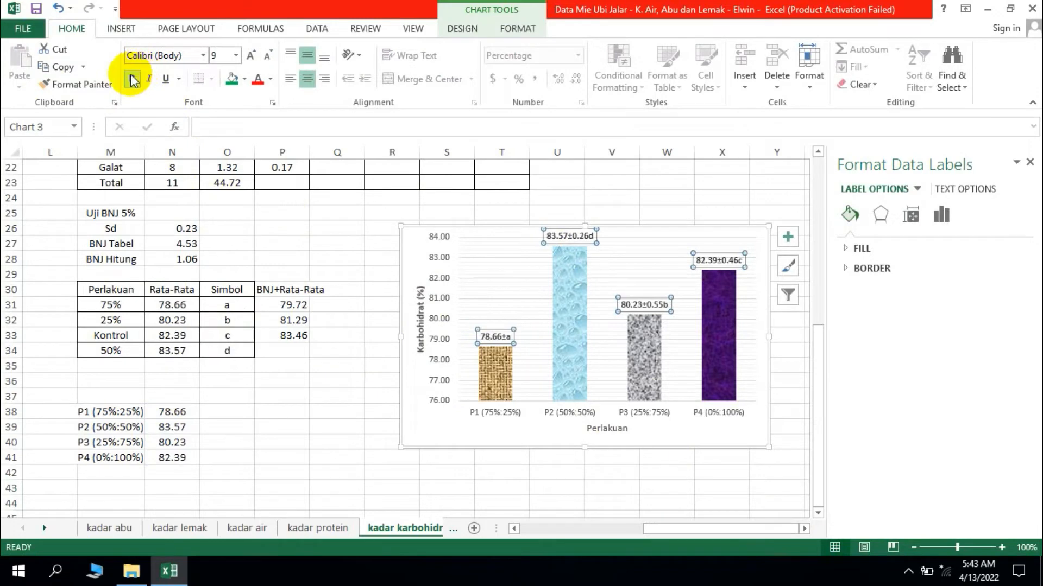
pyautogui.click(440, 257)
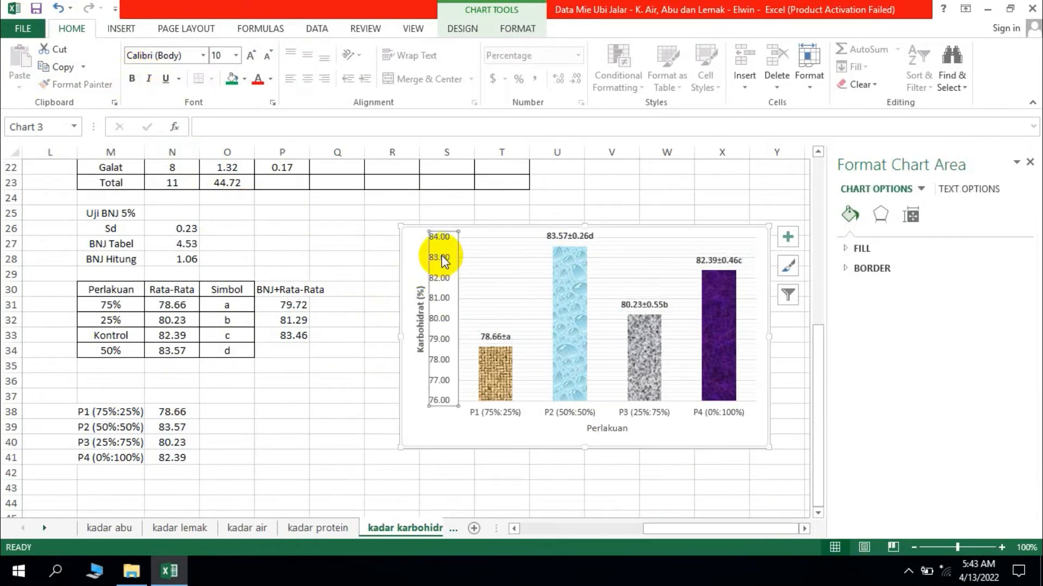
pyautogui.click(131, 78)
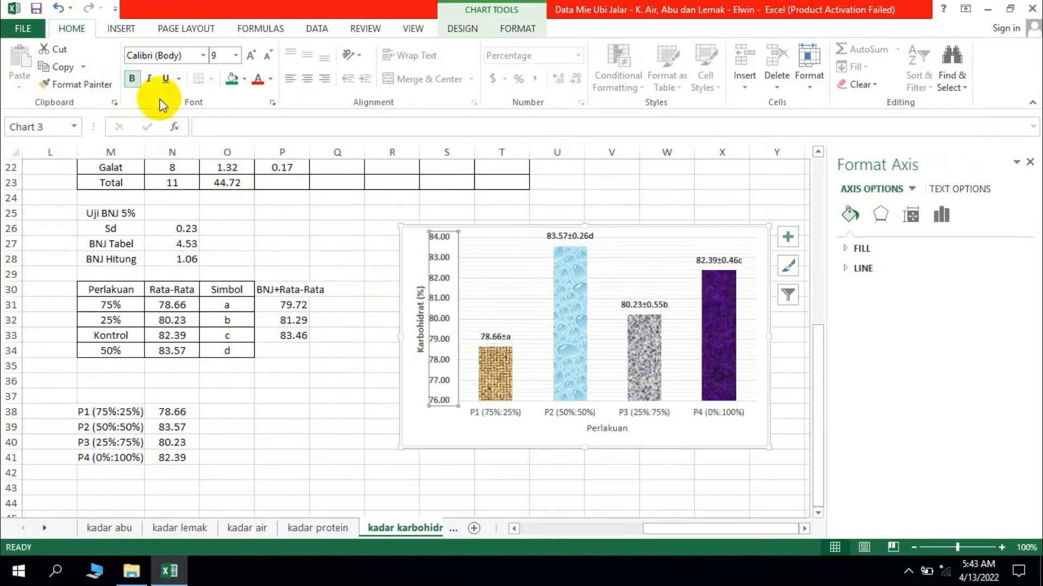
# Step: Make the Perlakuan axis title and the treatment labels on the horizontal axis bold
pyautogui.click(608, 433)
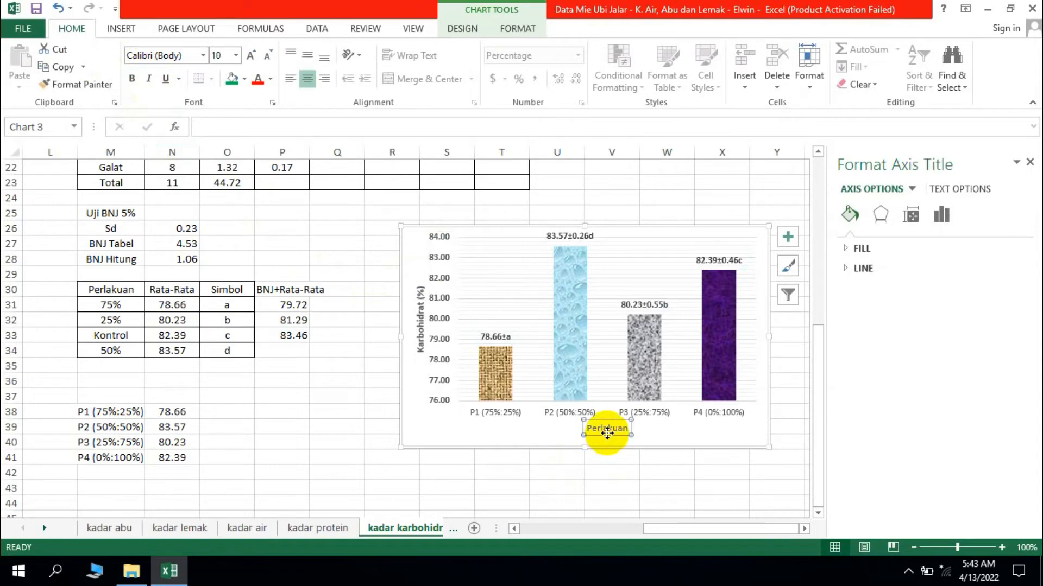
pyautogui.click(139, 87)
pyautogui.click(539, 413)
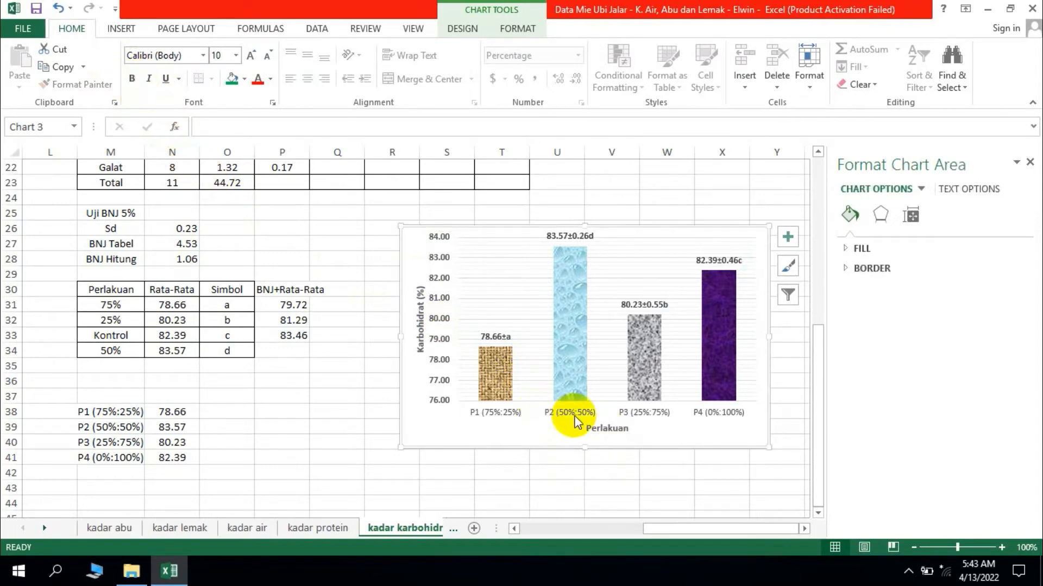
pyautogui.click(575, 417)
pyautogui.click(132, 79)
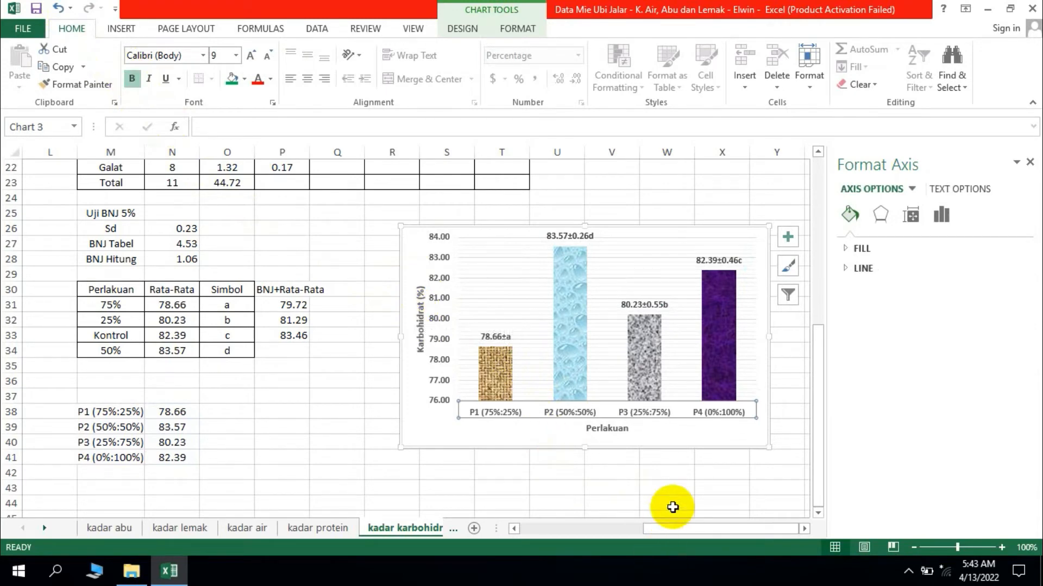
pyautogui.click(674, 486)
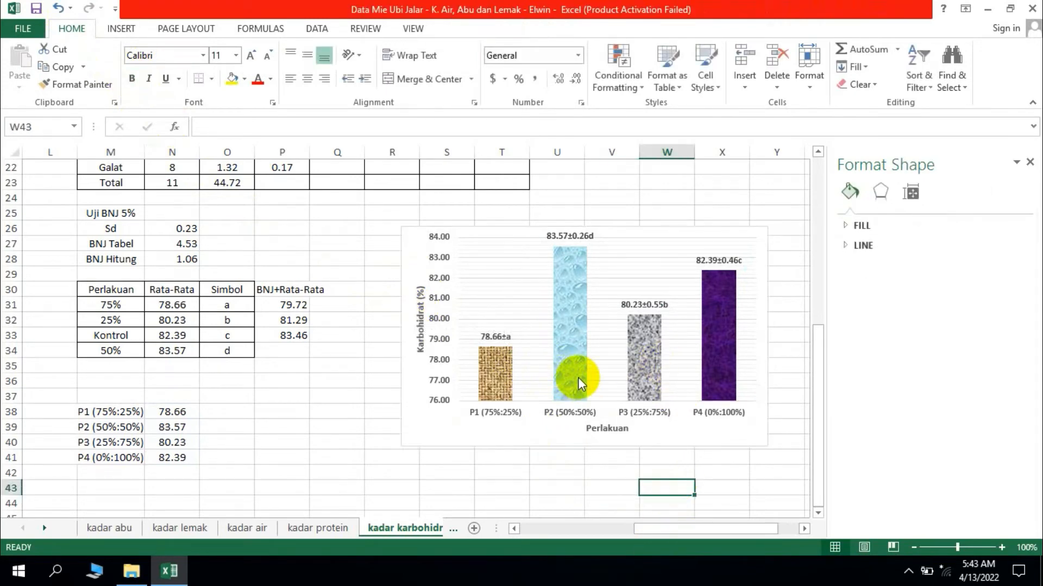
# Step: Copy the treatment labels in M38:M41 to R44:R47 below the chart and widen column R to fit them
pyautogui.scroll(-2, 579, 380)
pyautogui.scroll(1, 579, 380)
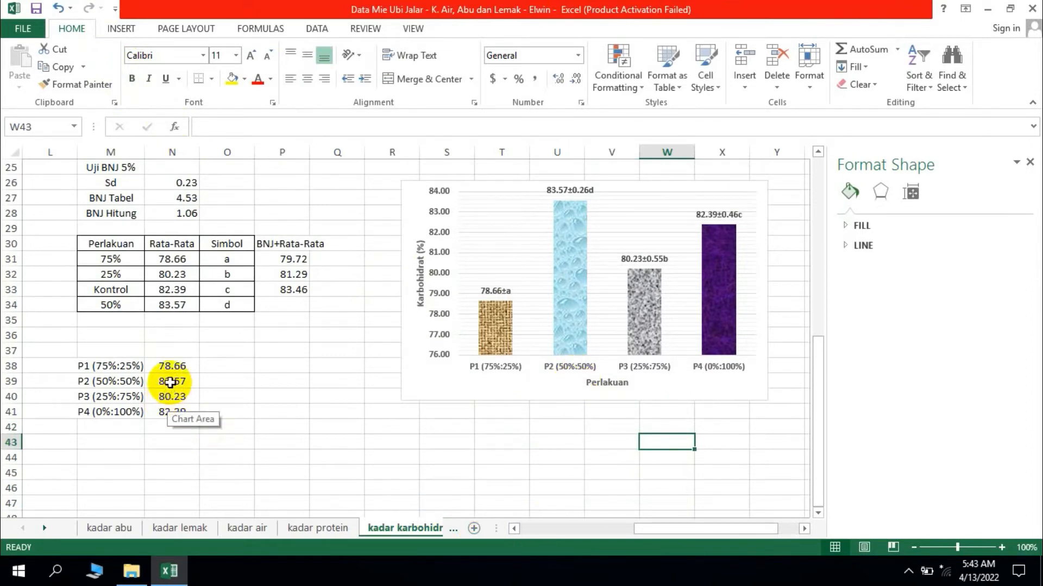
pyautogui.moveTo(121, 369); pyautogui.dragTo(121, 413)
pyautogui.hotkey('ctrl', 'c')
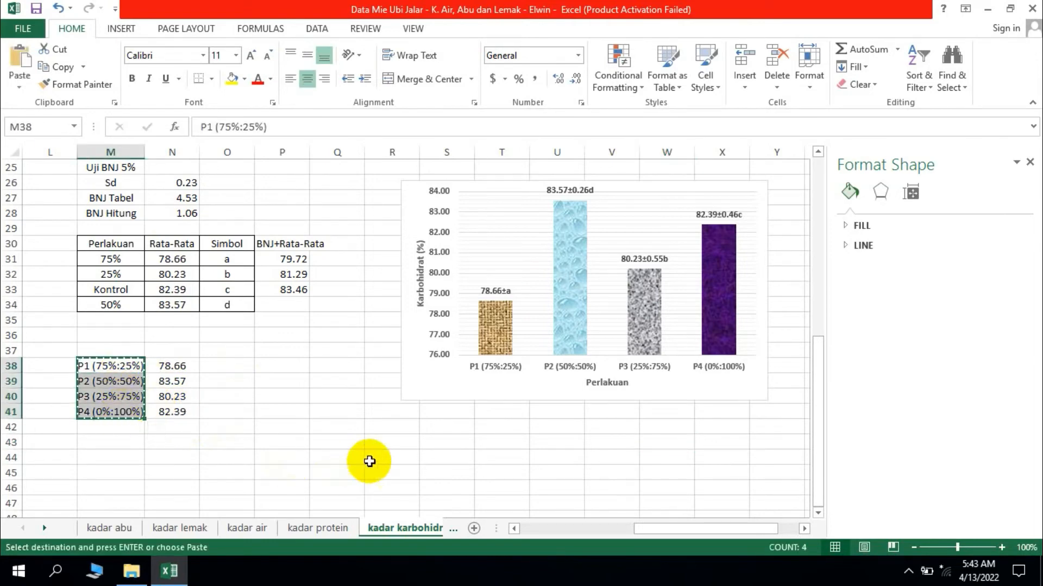
pyautogui.click(378, 460)
pyautogui.hotkey('ctrl', 'v')
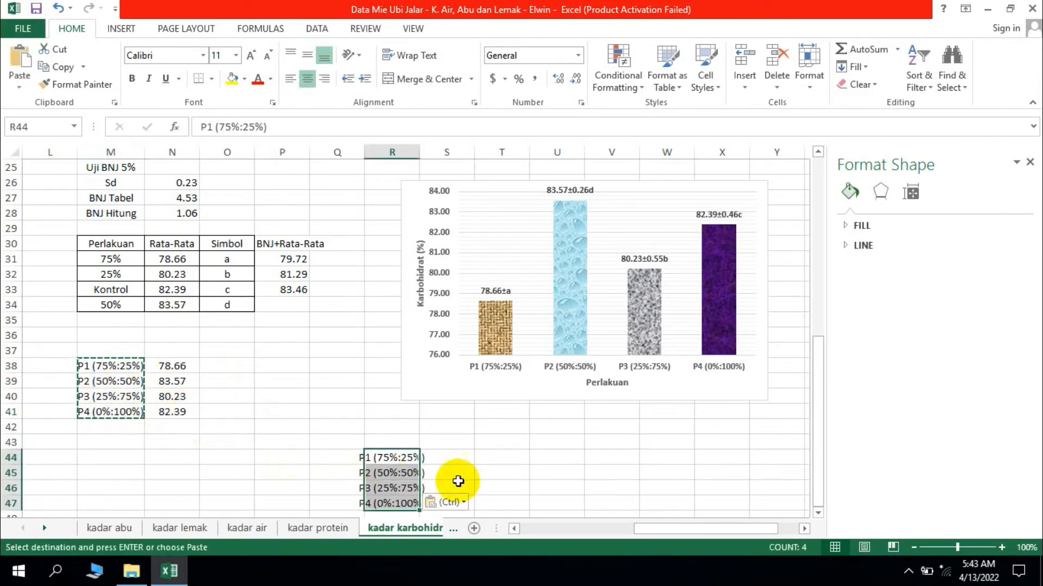
pyautogui.moveTo(413, 151); pyautogui.dragTo(435, 153)
# Step: Enter the P1 (75%:25%) mean 78.66 in cell S44
pyautogui.click(469, 460)
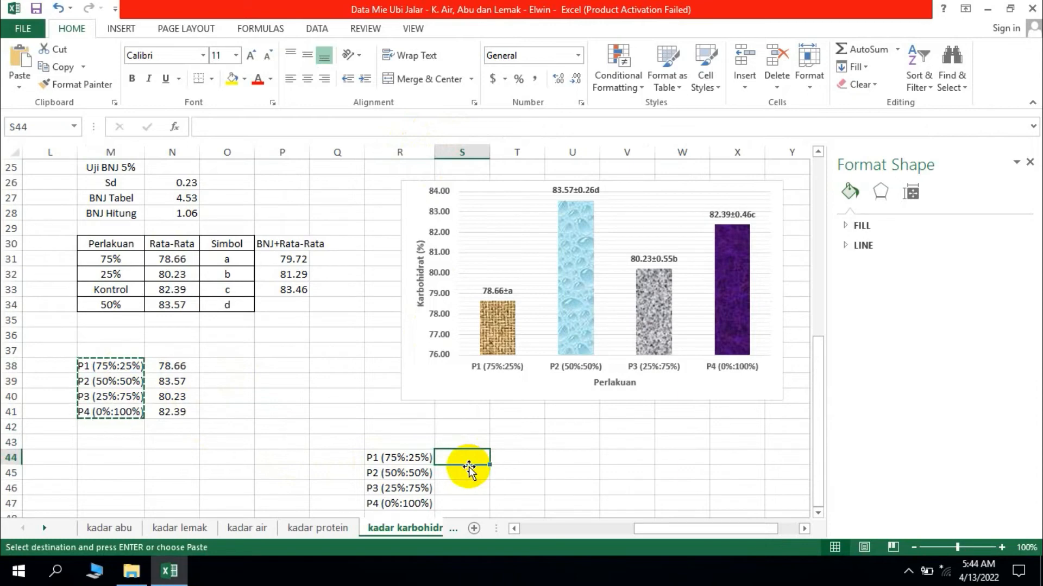
pyautogui.write('78')
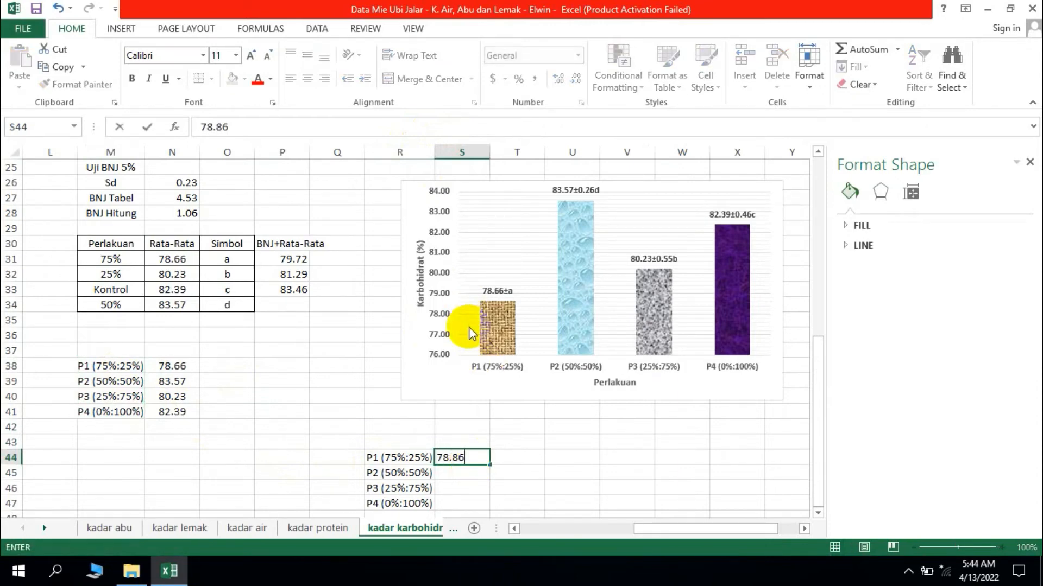
pyautogui.write('.86')
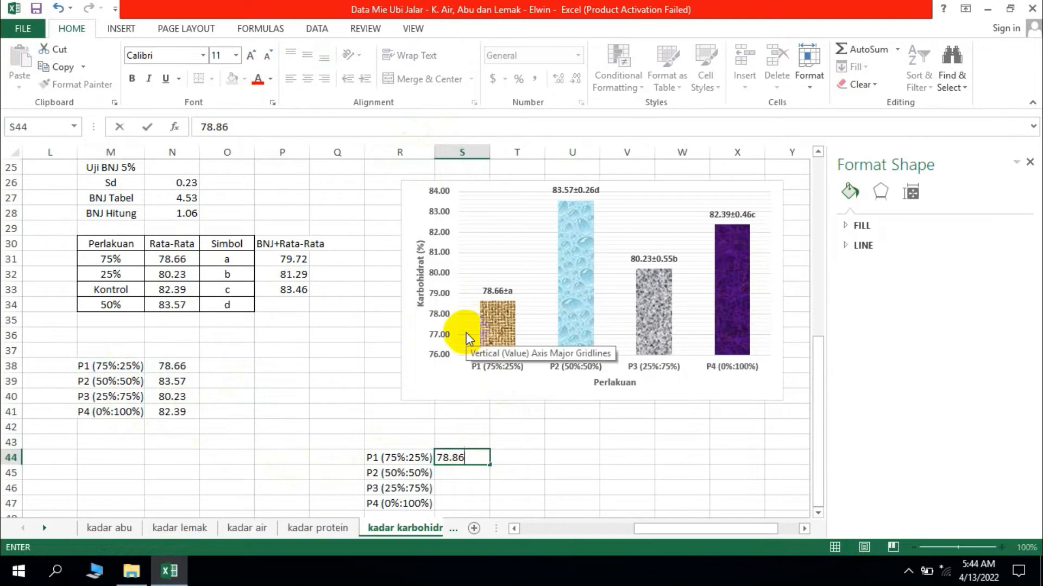
pyautogui.press('BackSpace')
pyautogui.press('BackSpace')
pyautogui.write('66')
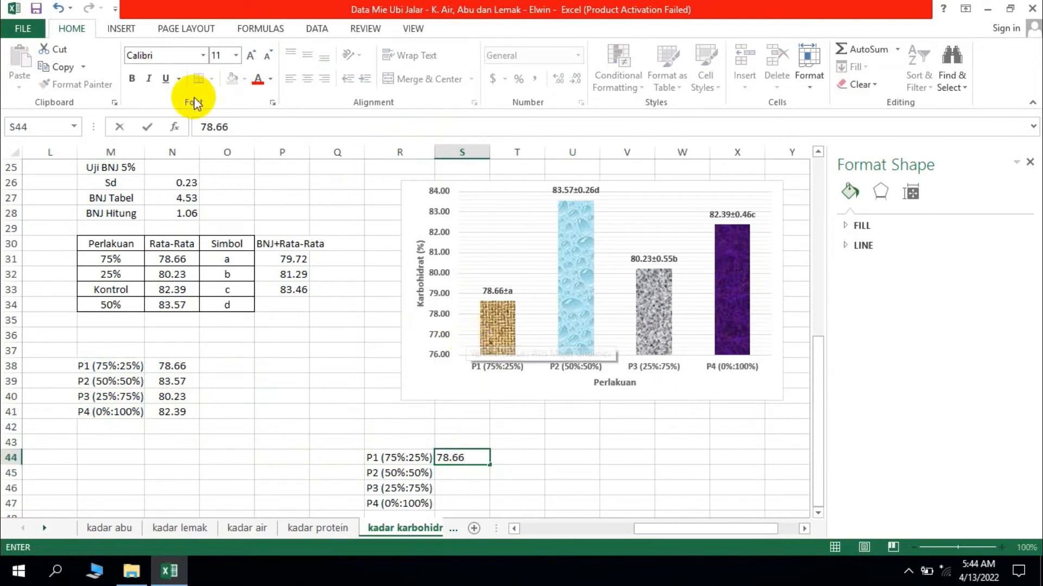
# Step: Add a plus-minus sign (±) after 78.66 in cell S44
pyautogui.click(131, 31)
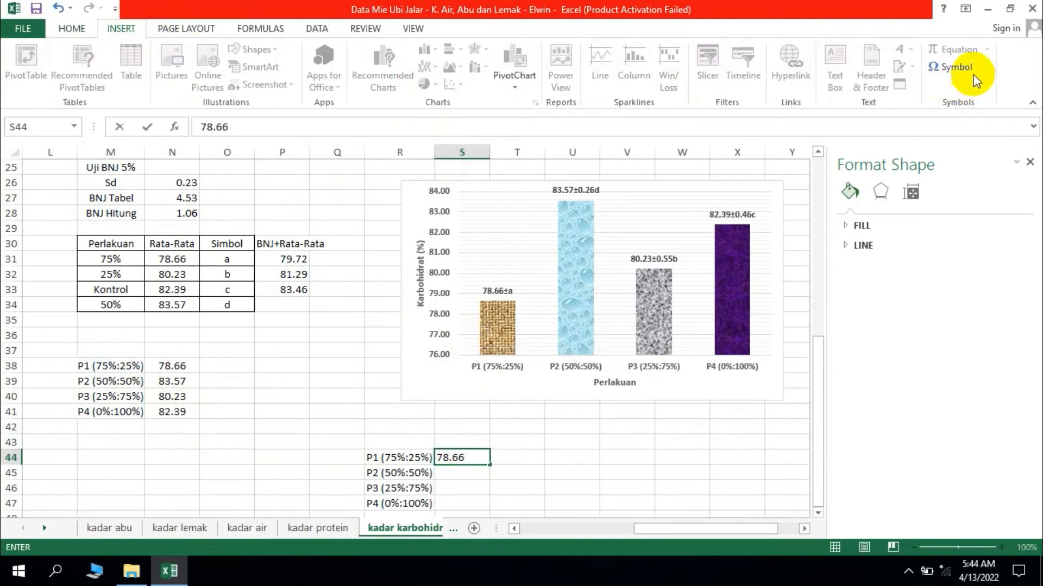
pyautogui.click(955, 66)
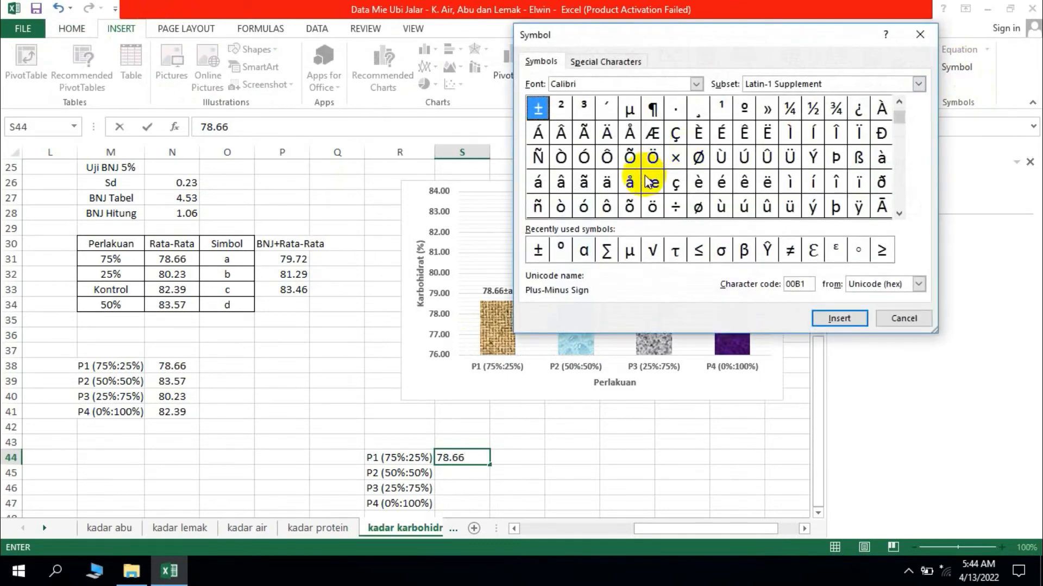
pyautogui.click(538, 250)
pyautogui.click(839, 319)
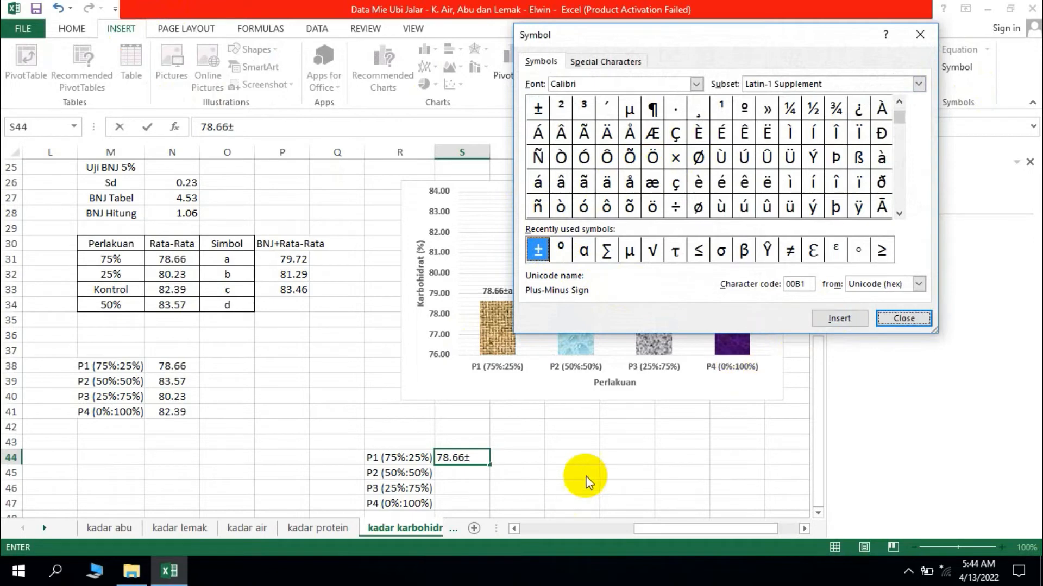
pyautogui.click(903, 319)
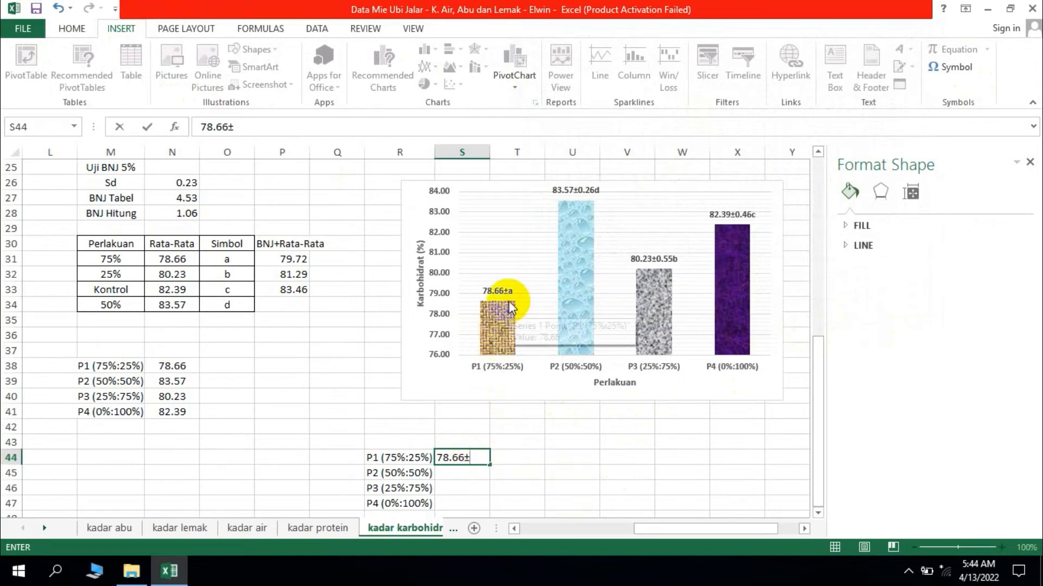
# Step: Insert the standard deviation 0.28 into the chart's P1 (75%:25%) data label so it reads 78.66±0.28a
pyautogui.scroll(6, 683, 350)
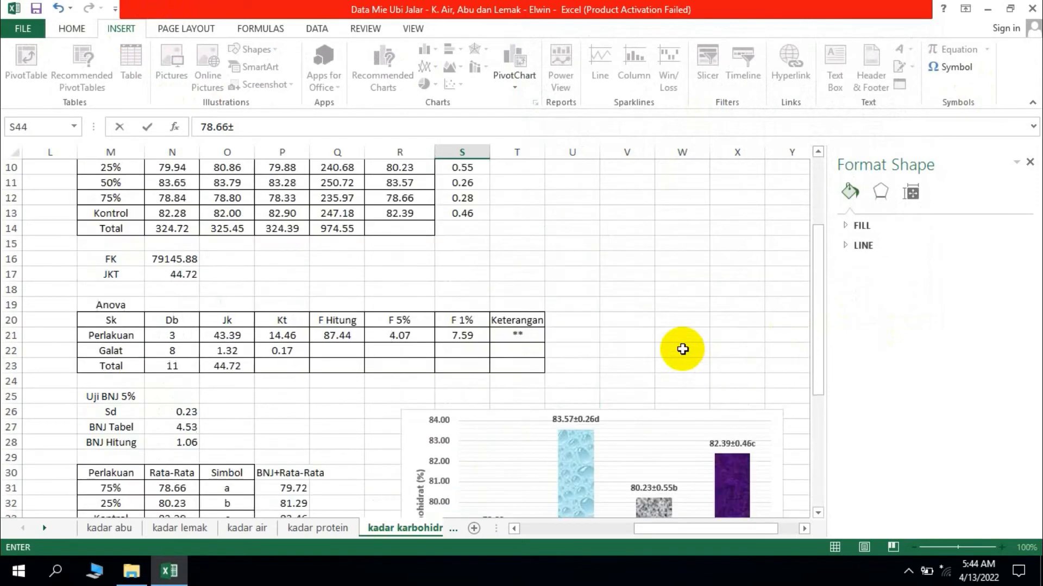
pyautogui.scroll(-5, 682, 349)
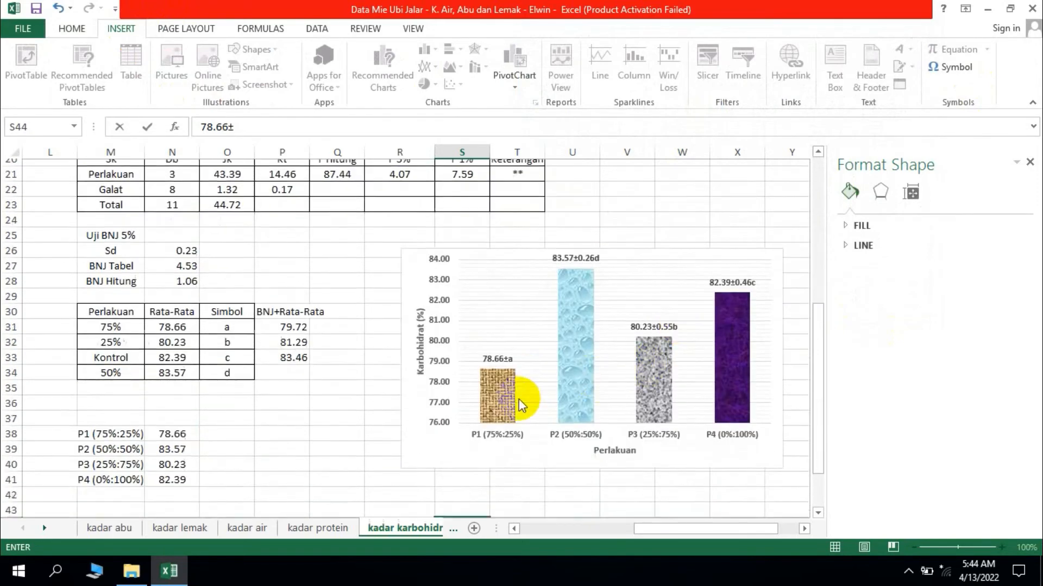
pyautogui.click(505, 338)
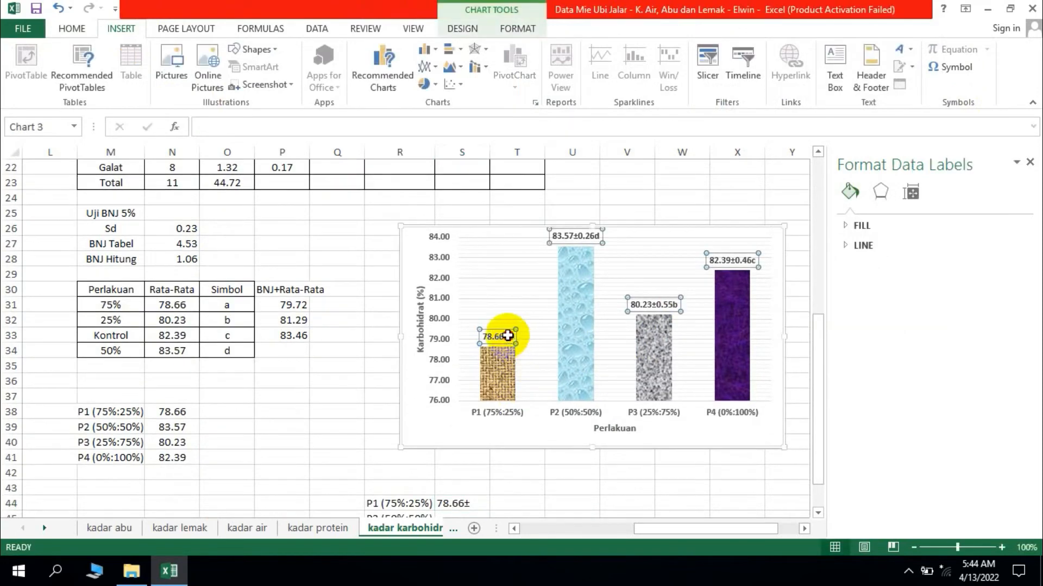
pyautogui.click(509, 337)
pyautogui.click(510, 337)
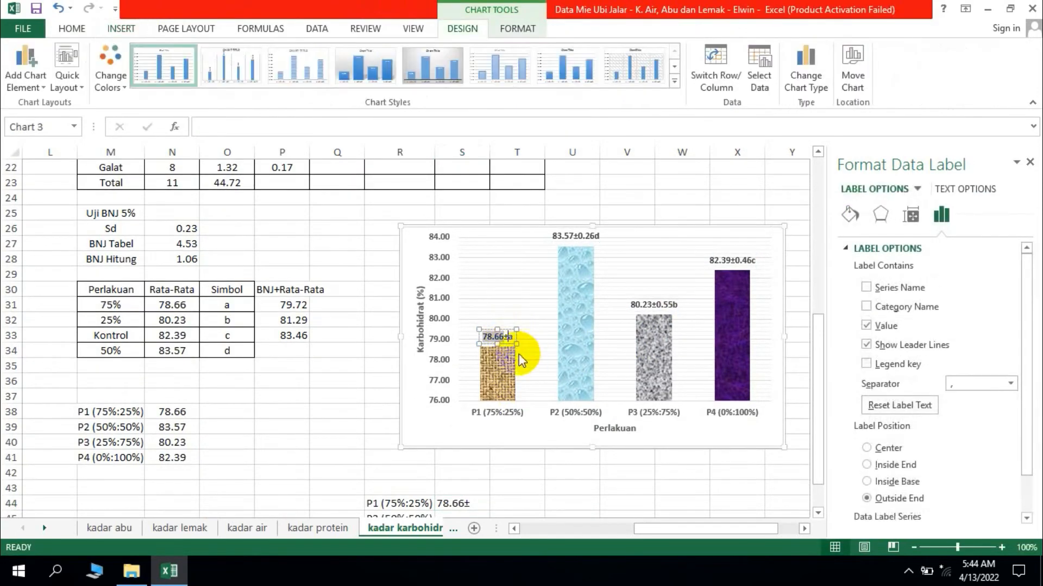
pyautogui.write('0.2')
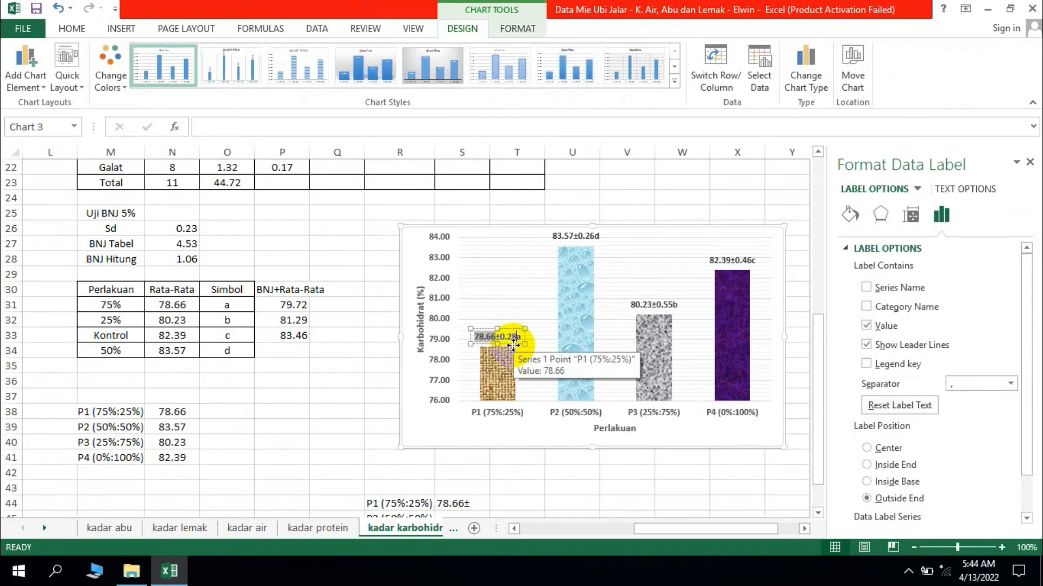
pyautogui.write('8')
# Step: Complete the P1 (75%:25%) entry in S44 as 78.66±0.28a
pyautogui.click(478, 504)
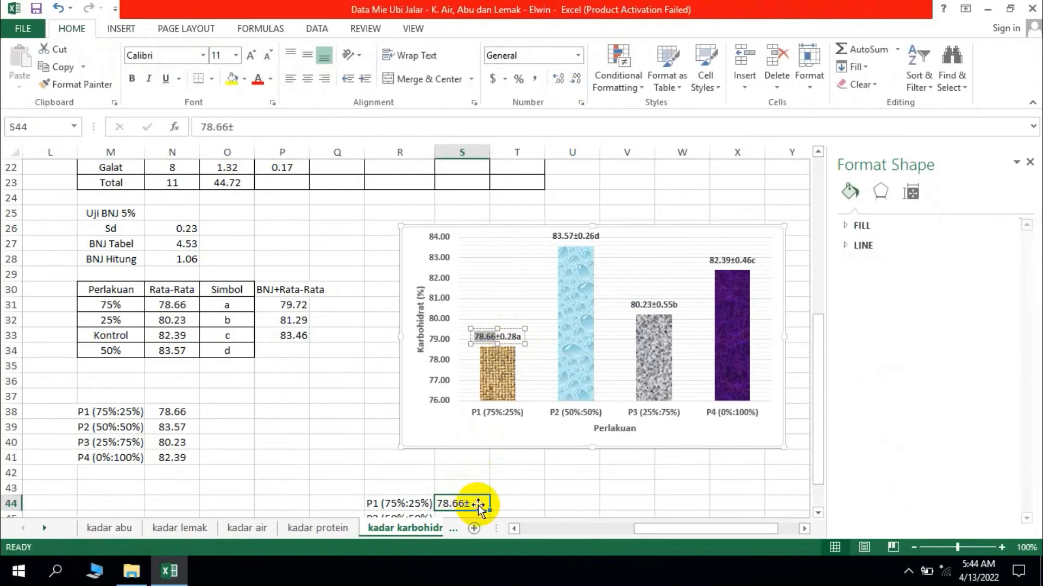
pyautogui.doubleClick(477, 504)
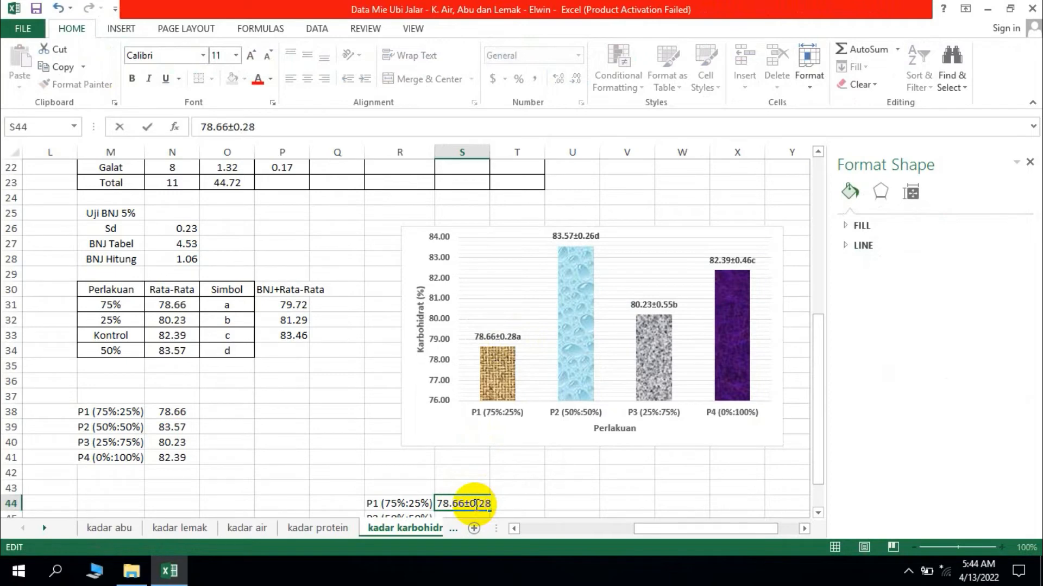
pyautogui.write('a')
pyautogui.scroll(-1, 531, 483)
pyautogui.click(531, 473)
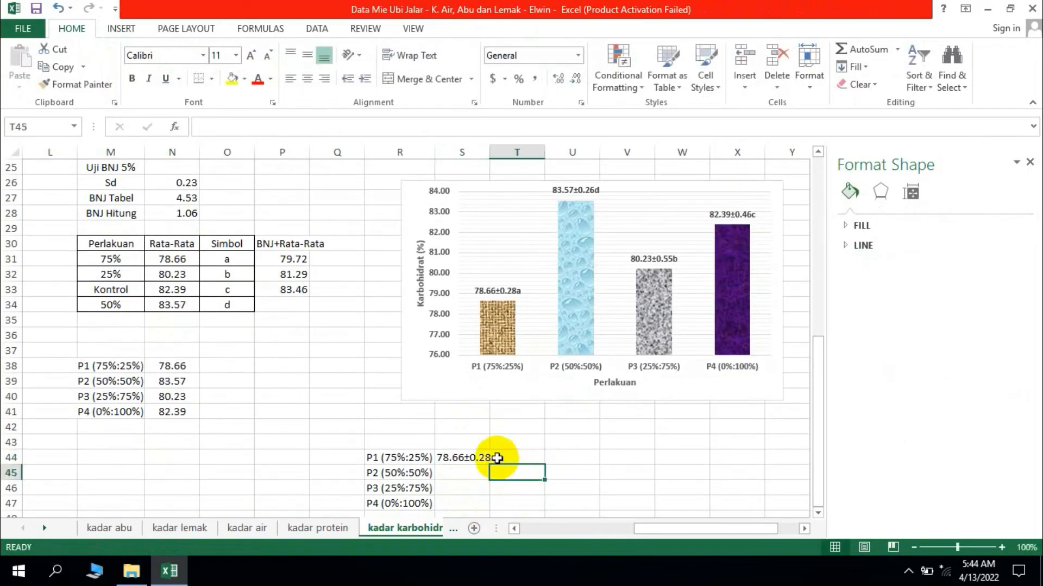
# Step: Copy the P1 entry from S44 to S45 and change the copy to 83.57±0.26d for P2 (50%:50%)
pyautogui.click(464, 459)
pyautogui.hotkey('ctrl', 'c')
pyautogui.click(466, 474)
pyautogui.hotkey('ctrl', 'v')
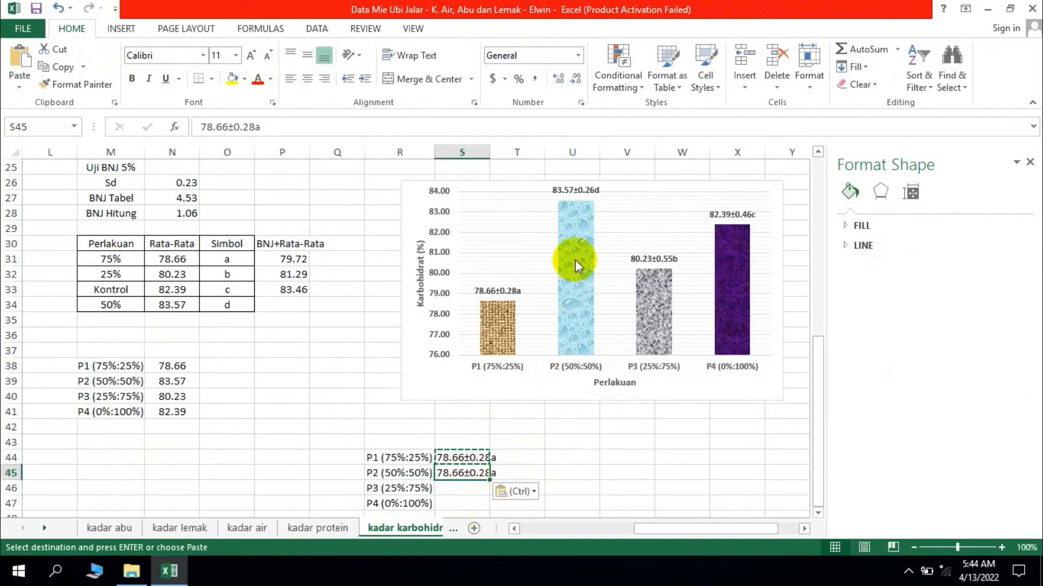
pyautogui.doubleClick(461, 475)
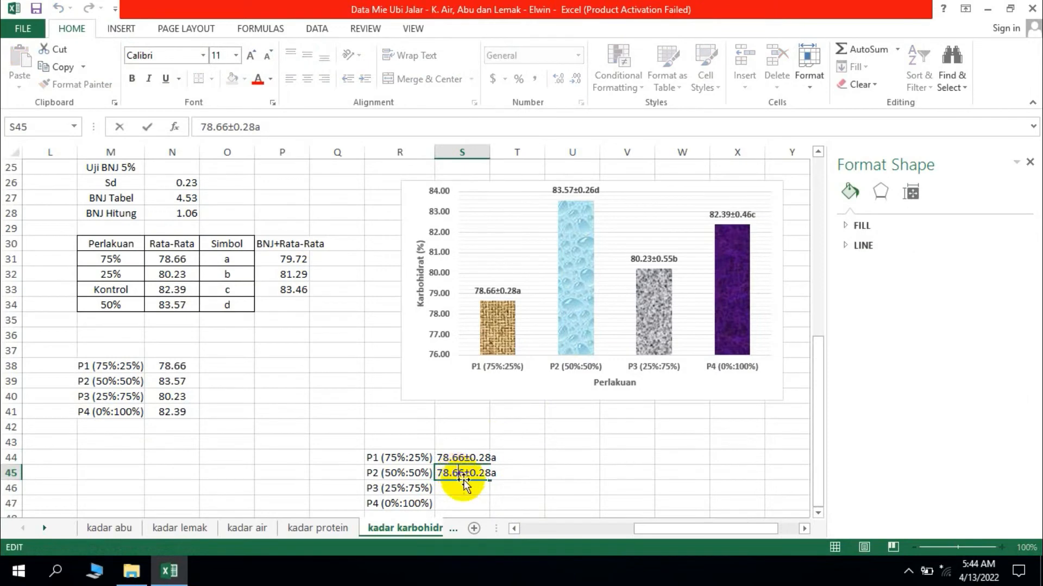
pyautogui.press('Escape')
pyautogui.doubleClick(465, 475)
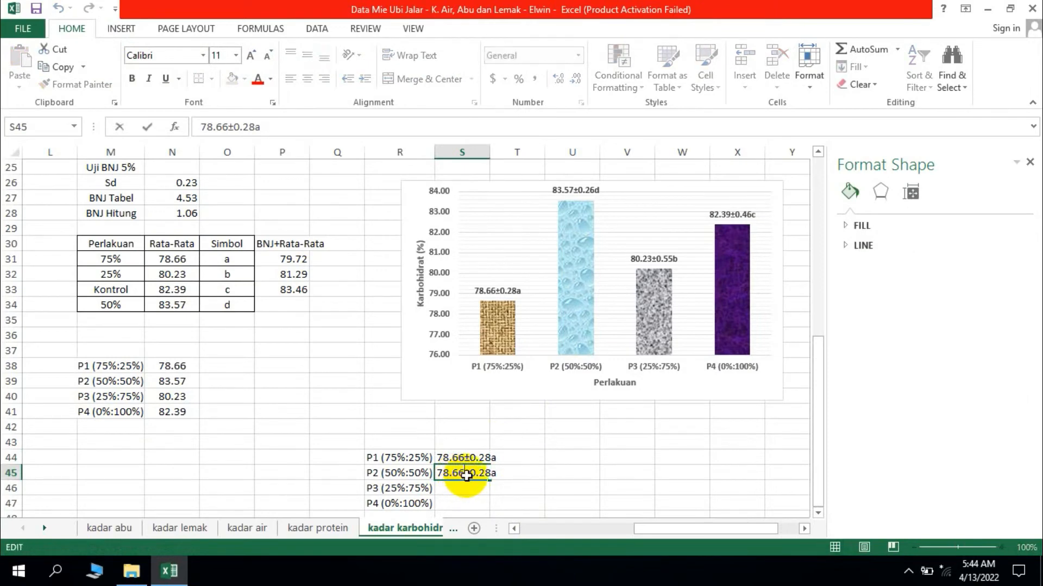
pyautogui.press('BackSpace')
pyautogui.press('BackSpace')
pyautogui.press('BackSpace')
pyautogui.press('BackSpace')
pyautogui.press('BackSpace')
pyautogui.write('83')
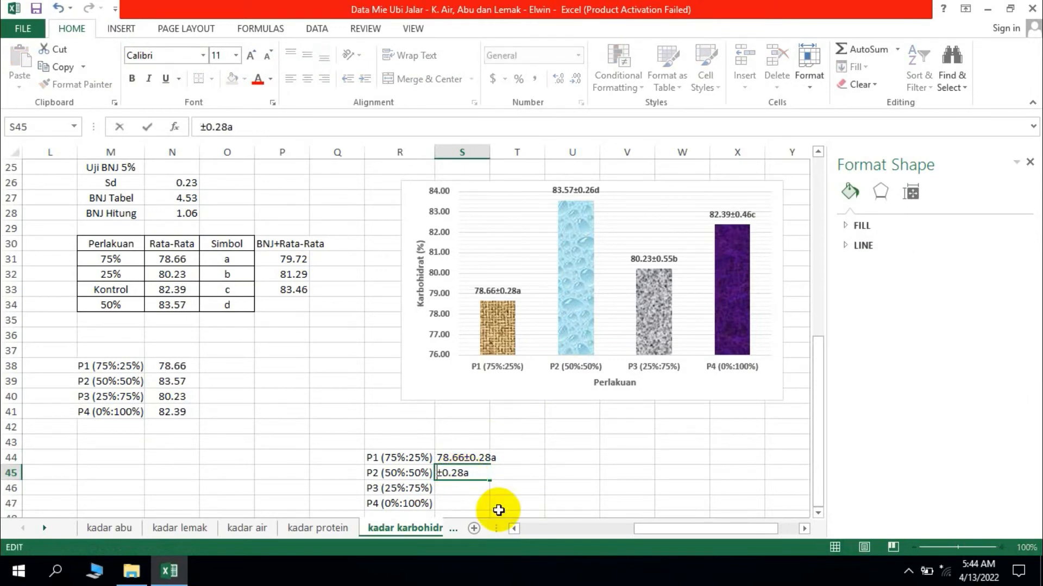
pyautogui.write('.57')
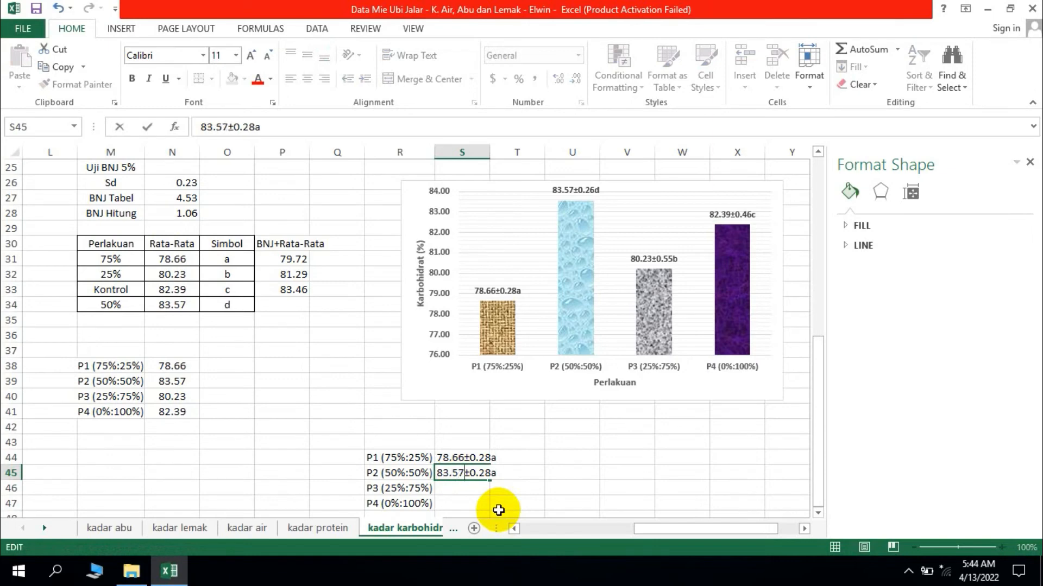
pyautogui.keyDown('shift'); pyautogui.click(490, 474); pyautogui.keyUp('shift')
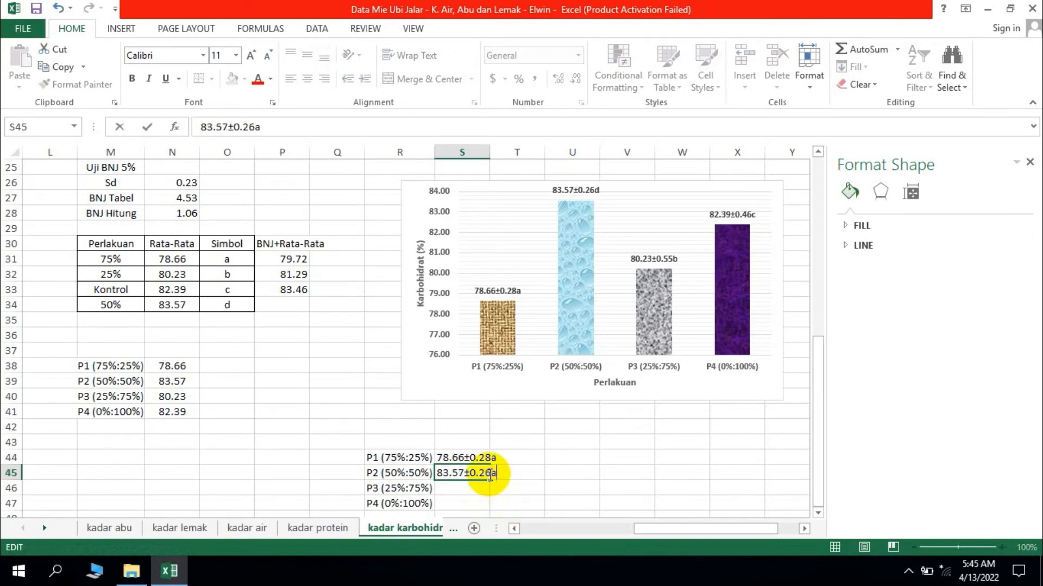
pyautogui.click(478, 489)
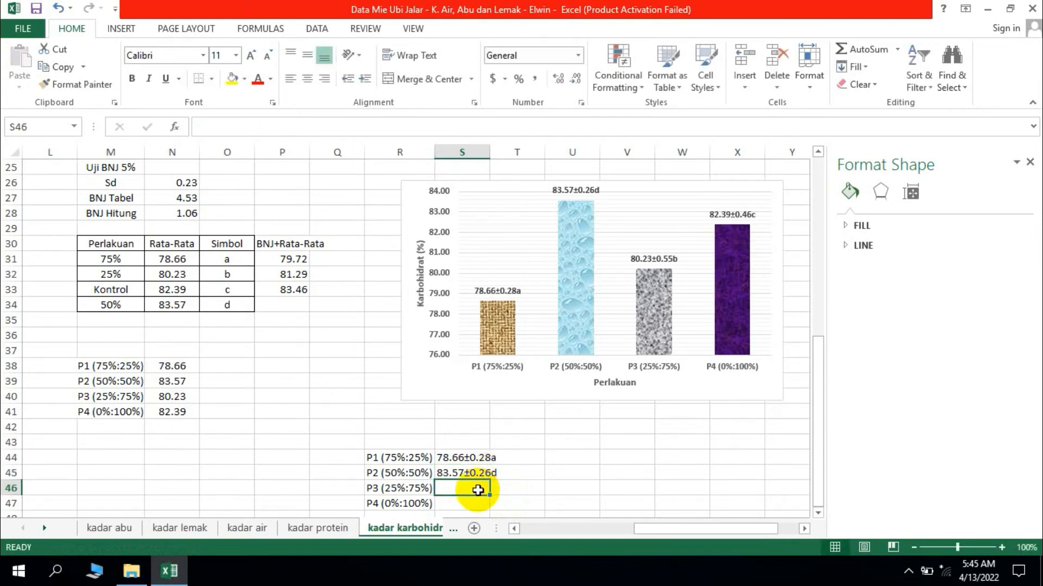
# Step: Copy the P2 entry from S45 to S46 and change the copy to 80.23±0.55b for P3 (25%:75%)
pyautogui.scroll(-1, 478, 490)
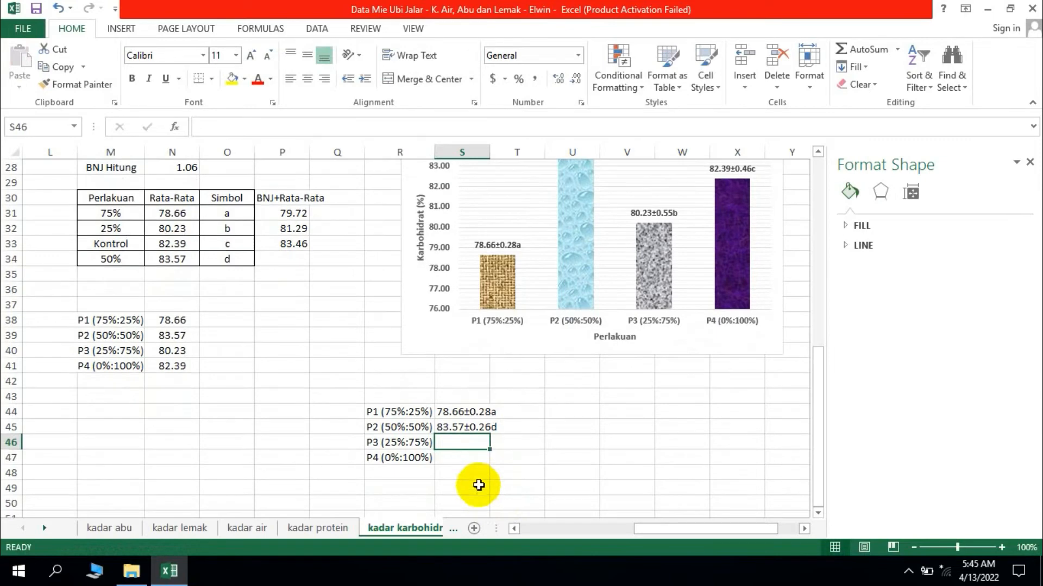
pyautogui.click(478, 426)
pyautogui.hotkey('ctrl', 'c')
pyautogui.click(466, 444)
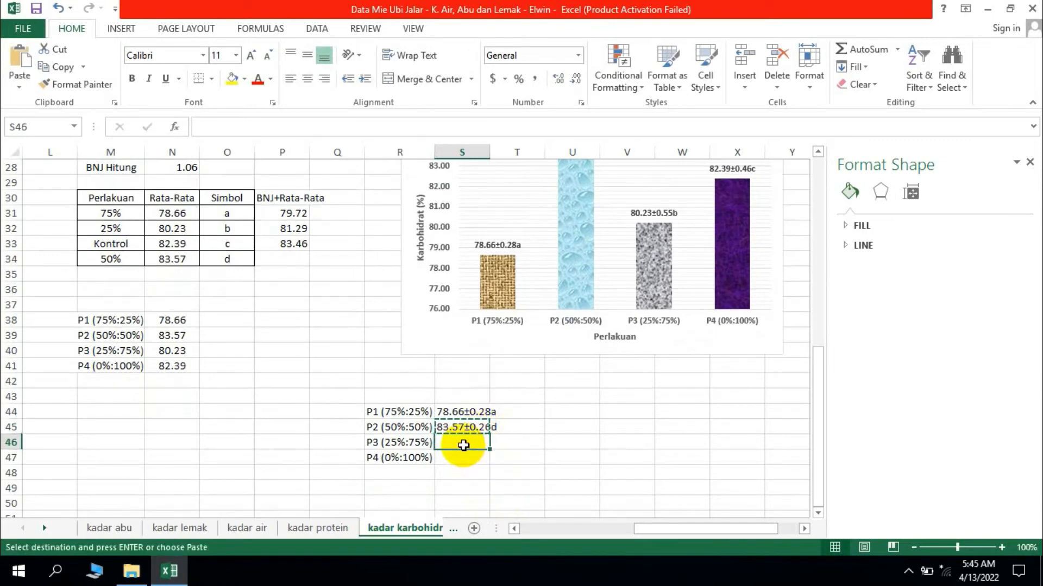
pyautogui.hotkey('ctrl', 'v')
pyautogui.doubleClick(463, 444)
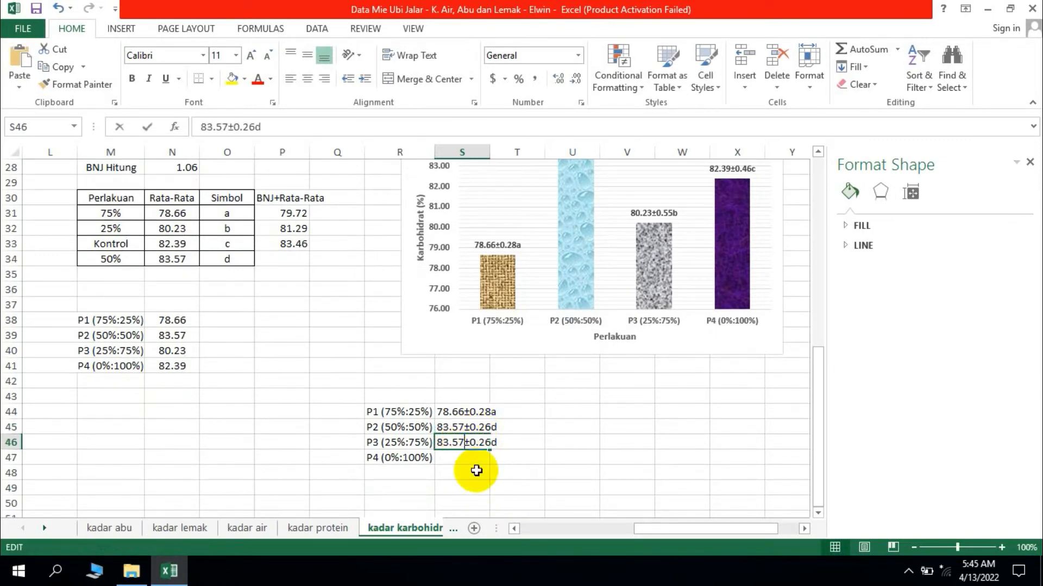
pyautogui.press('BackSpace')
pyautogui.press('BackSpace')
pyautogui.press('BackSpace')
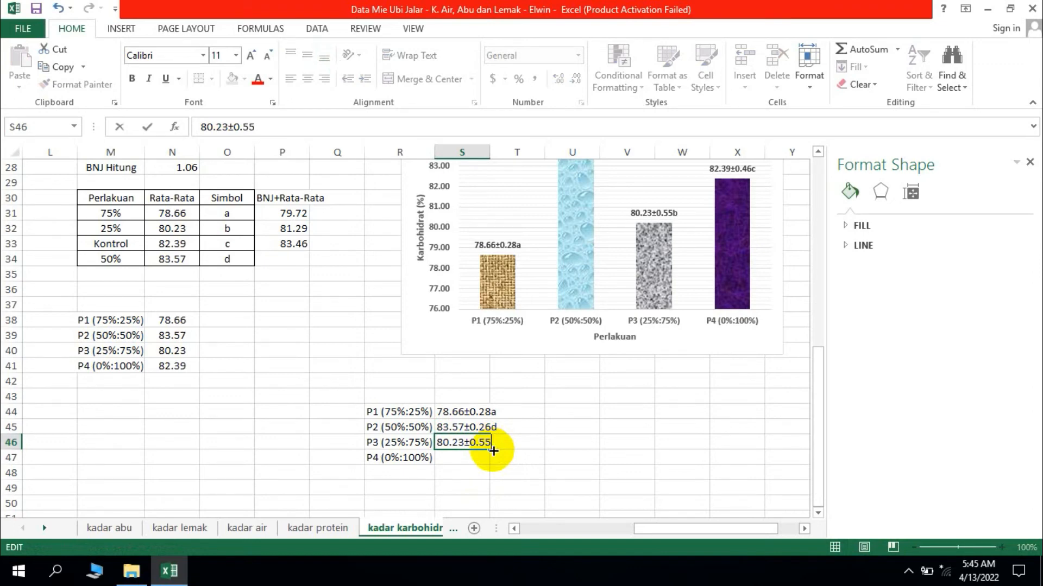
pyautogui.click(477, 455)
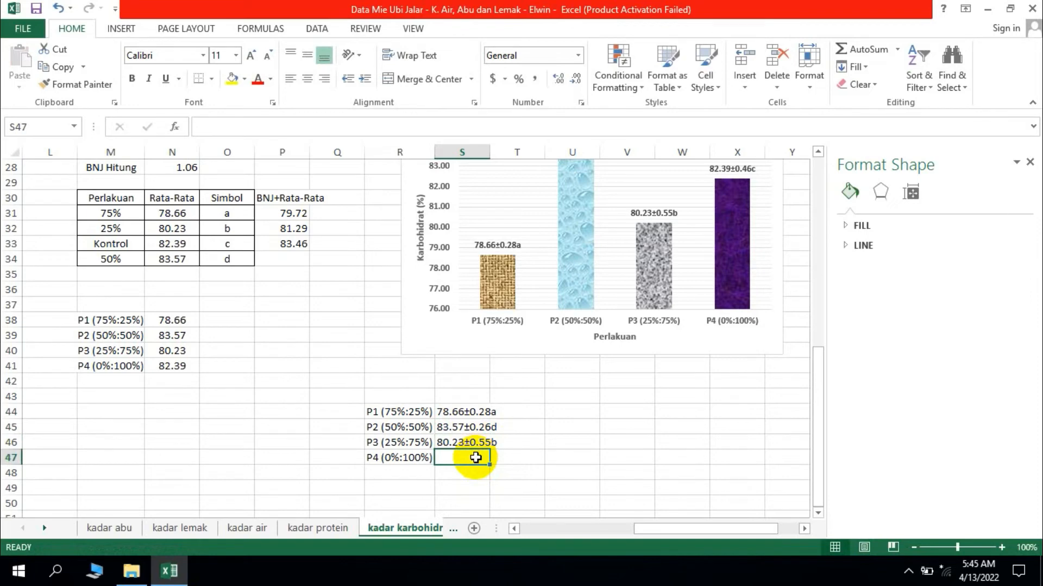
# Step: Copy the P3 entry from S46 to S47 and change the copy to 82.39±0.46c for P4 (0%:100%)
pyautogui.click(476, 444)
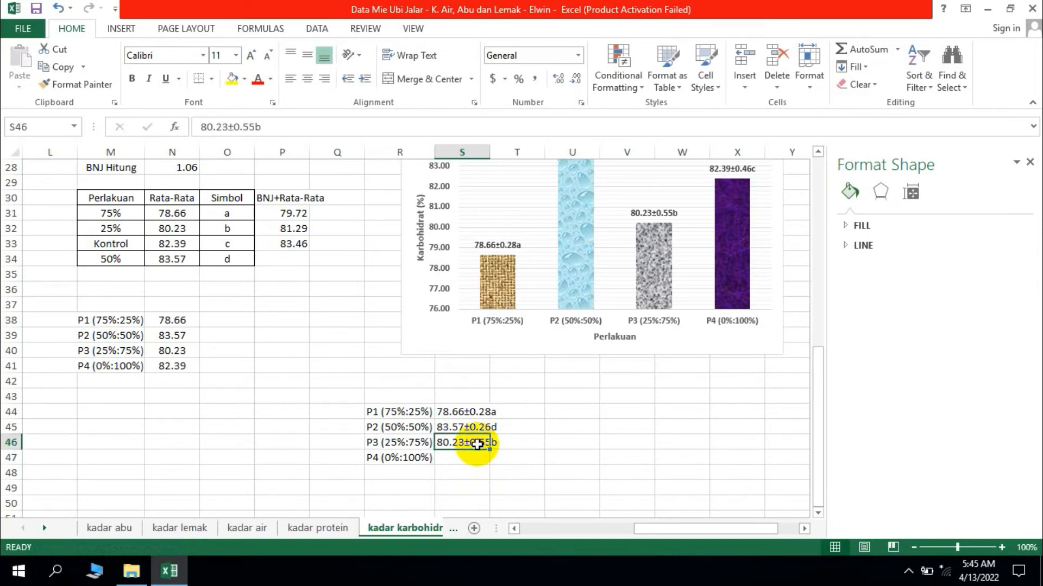
pyautogui.hotkey('ctrl', 'c')
pyautogui.click(477, 457)
pyautogui.hotkey('ctrl', 'v')
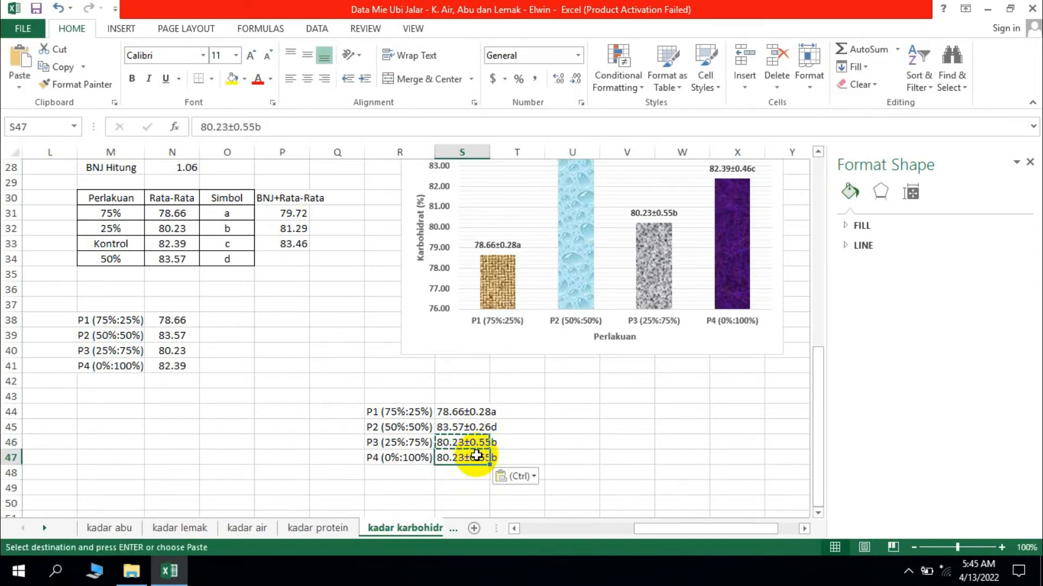
pyautogui.doubleClick(471, 460)
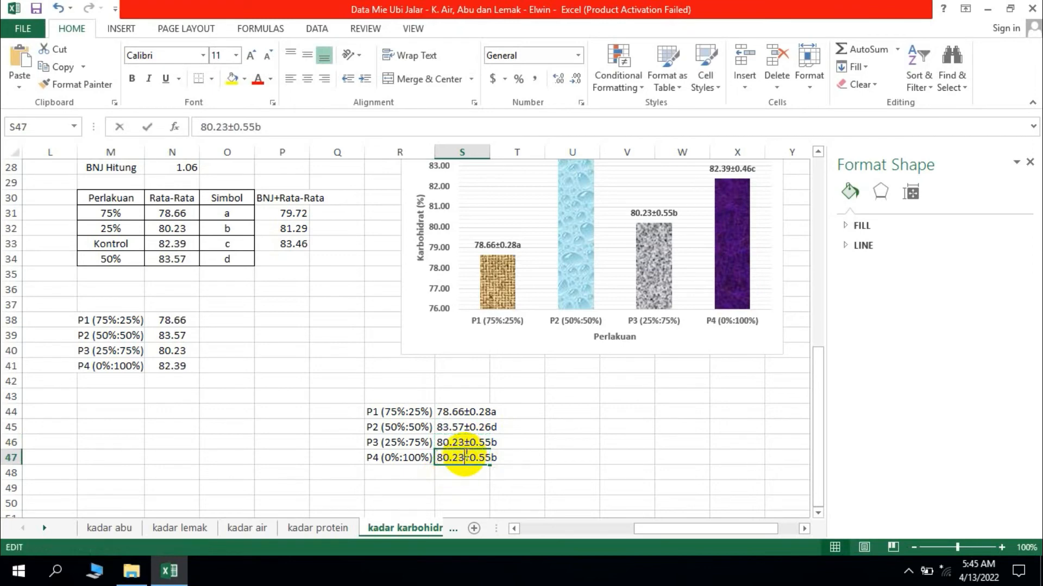
pyautogui.press('BackSpace')
pyautogui.press('BackSpace')
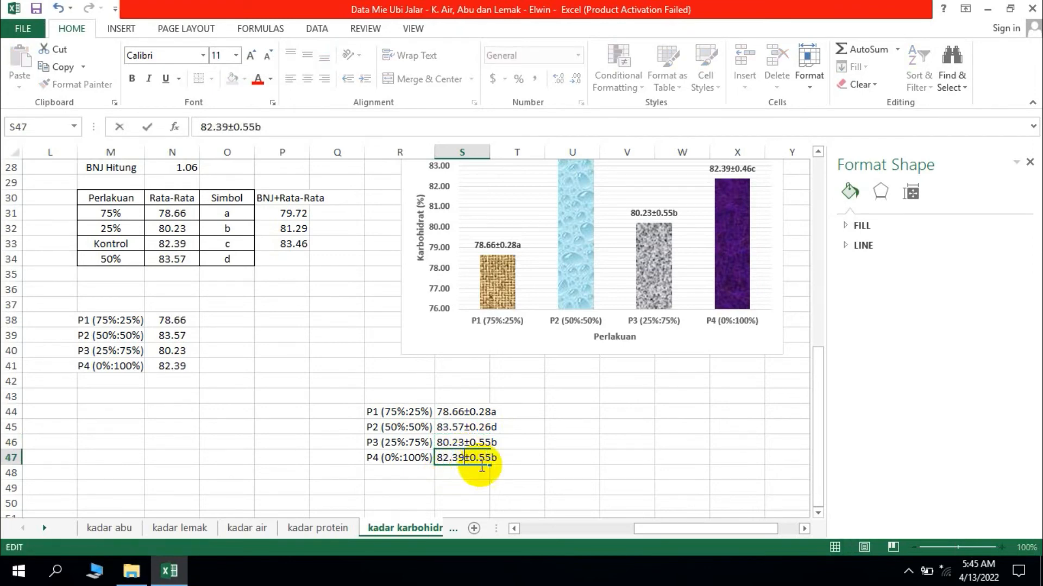
pyautogui.click(490, 462)
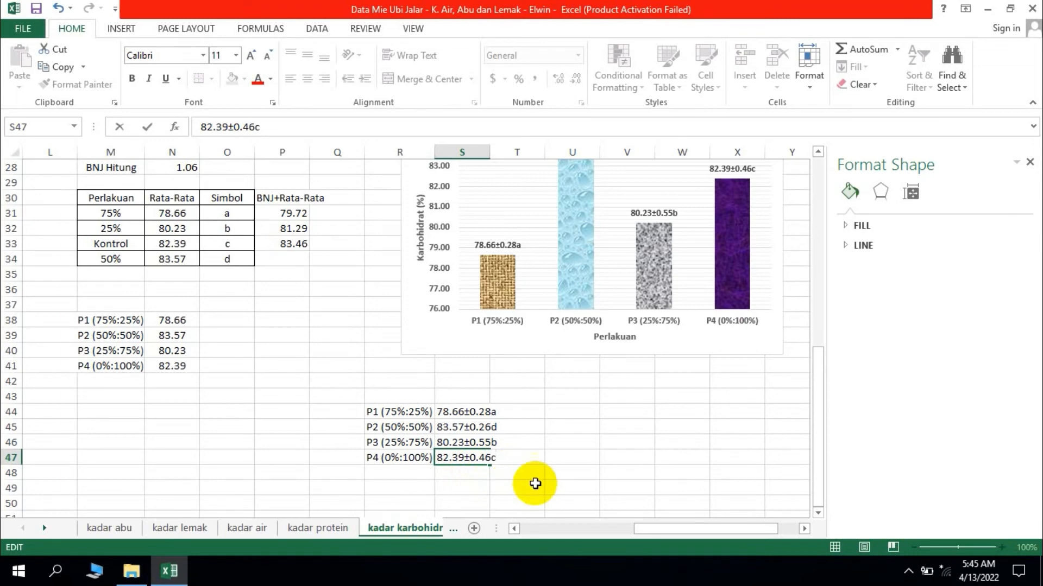
pyautogui.click(535, 485)
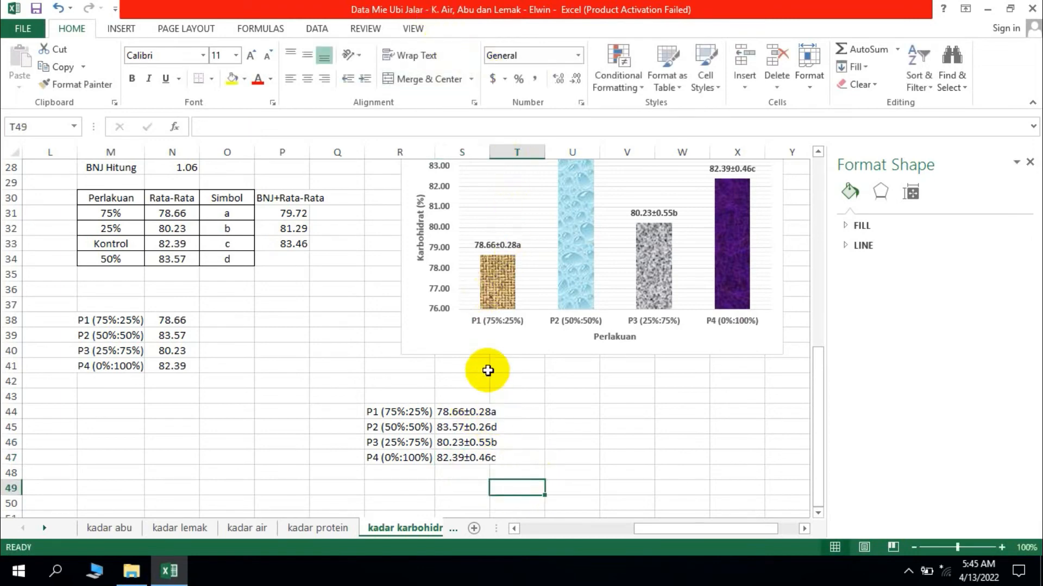
# Step: Widen column S to fit its entries and add the headings Perlakuan in R43 and Karbohidrat in S43
pyautogui.moveTo(488, 151); pyautogui.dragTo(503, 151)
pyautogui.moveTo(400, 411); pyautogui.dragTo(467, 442)
pyautogui.click(421, 396)
pyautogui.write('P')
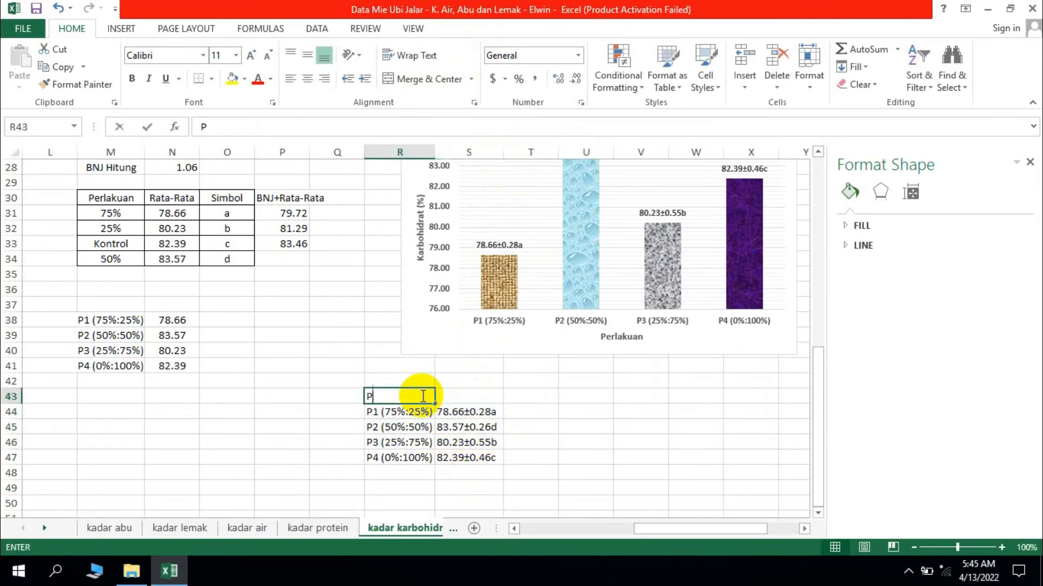
pyautogui.write('erlakuan')
pyautogui.press('Tab')
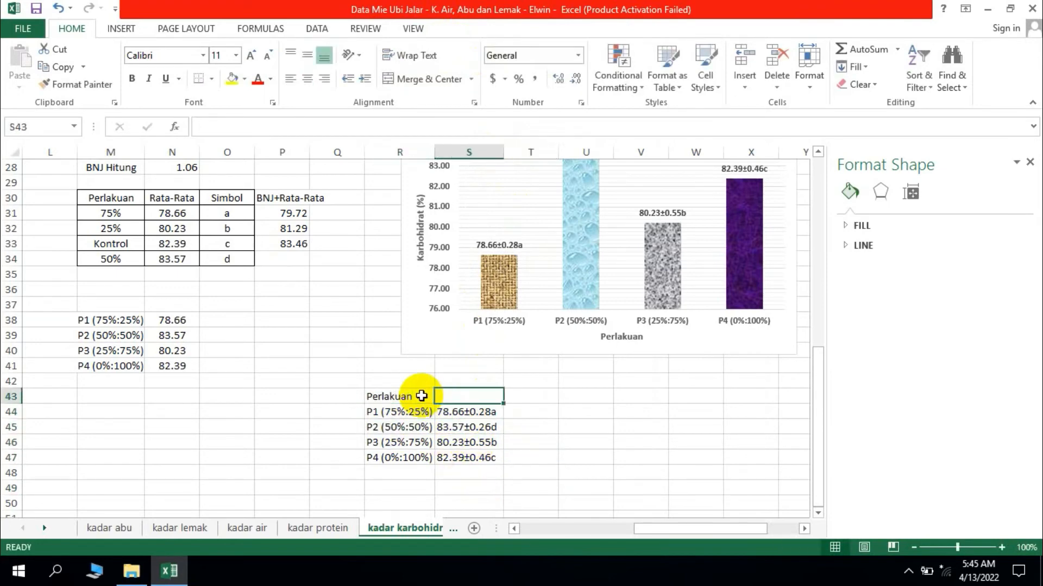
pyautogui.write('Karbohidrat')
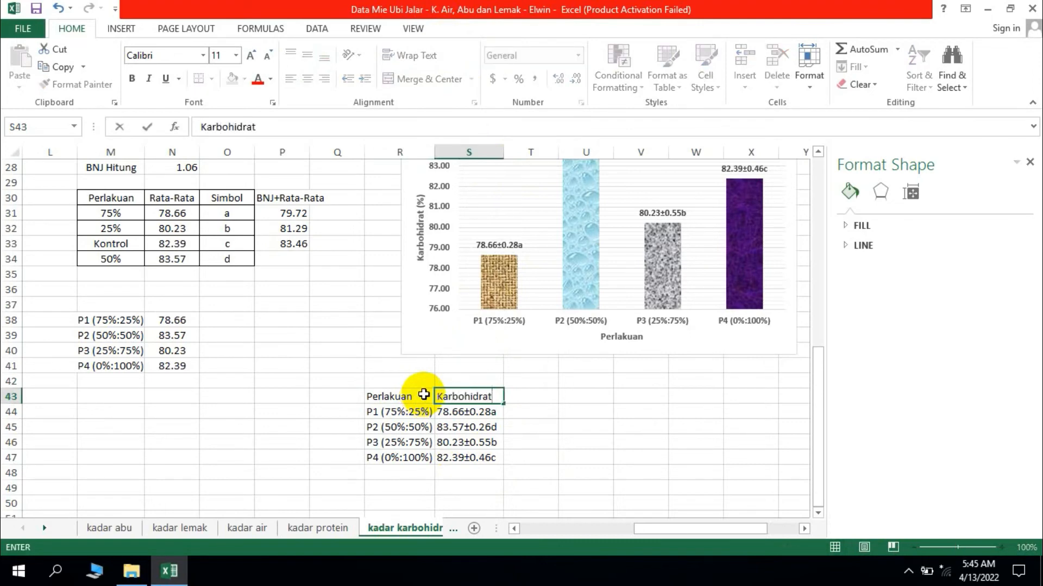
pyautogui.click(521, 477)
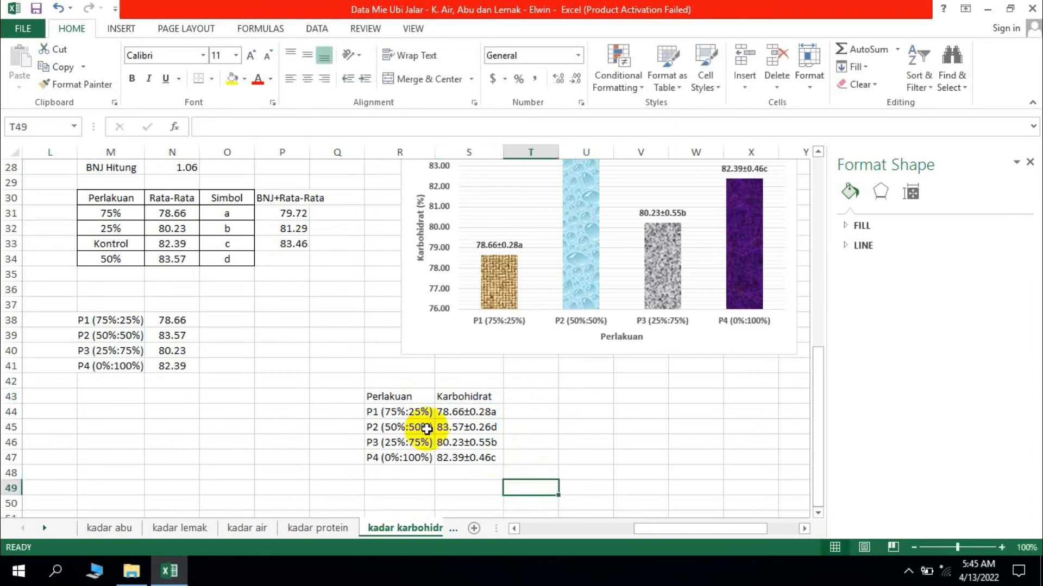
# Step: Apply all borders to the summary table in R43:S47
pyautogui.moveTo(410, 396); pyautogui.dragTo(489, 457)
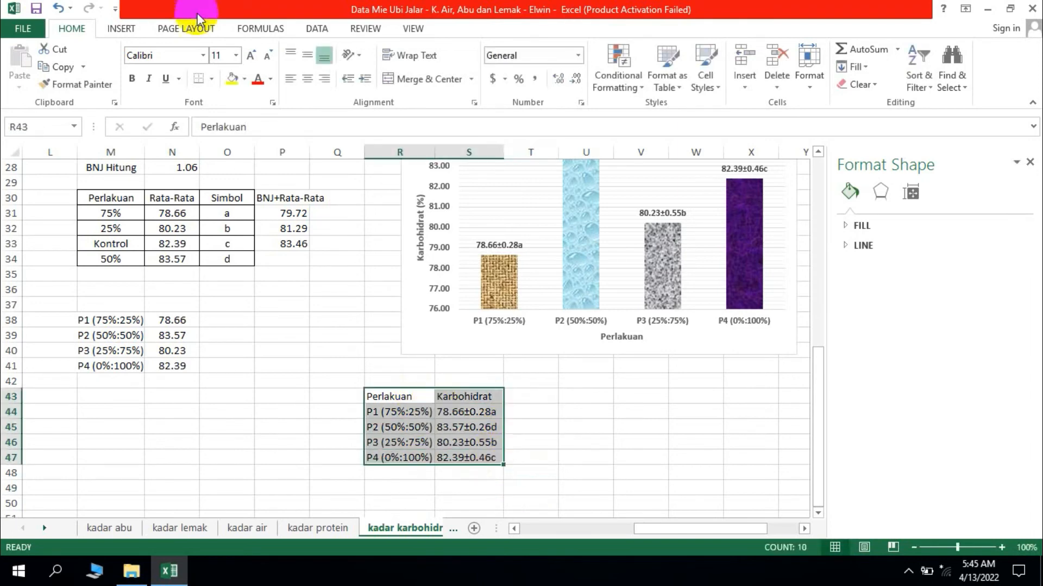
pyautogui.click(211, 79)
pyautogui.click(247, 209)
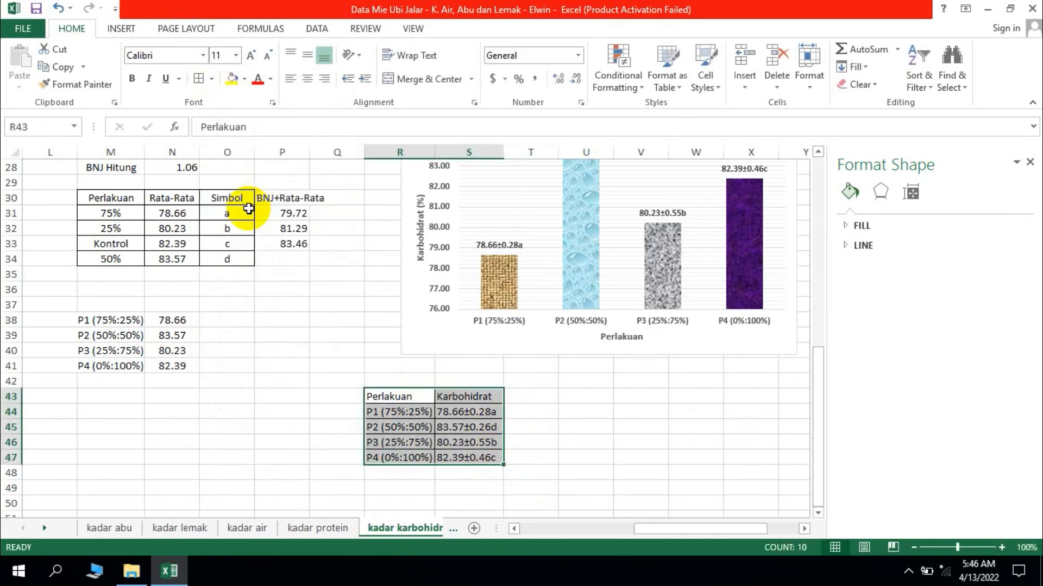
# Step: Widen columns S and R slightly so the summary table entries have more room
pyautogui.moveTo(500, 144); pyautogui.dragTo(516, 146)
pyautogui.click(558, 396)
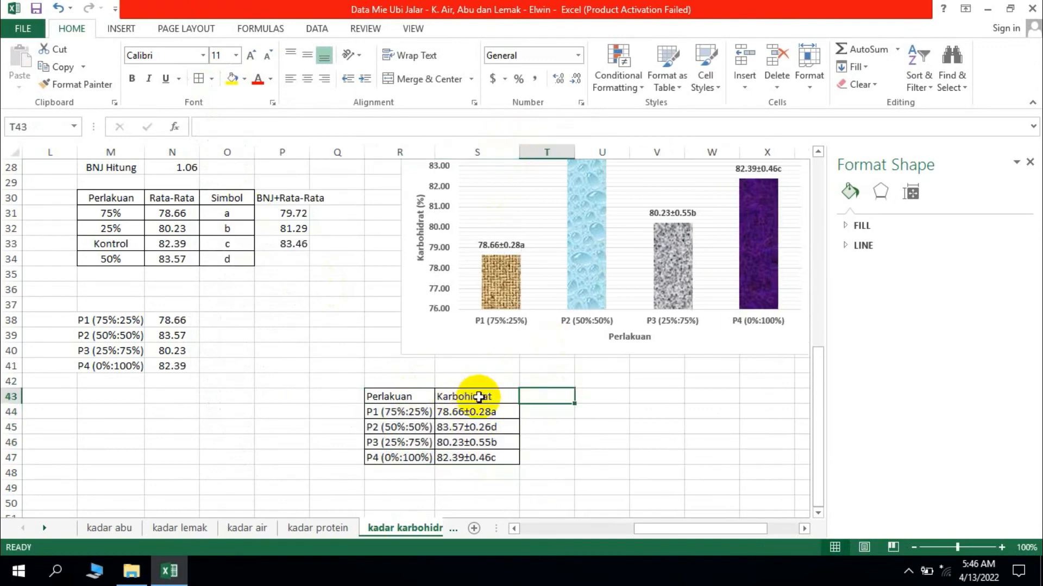
pyautogui.moveTo(478, 397); pyautogui.dragTo(496, 452)
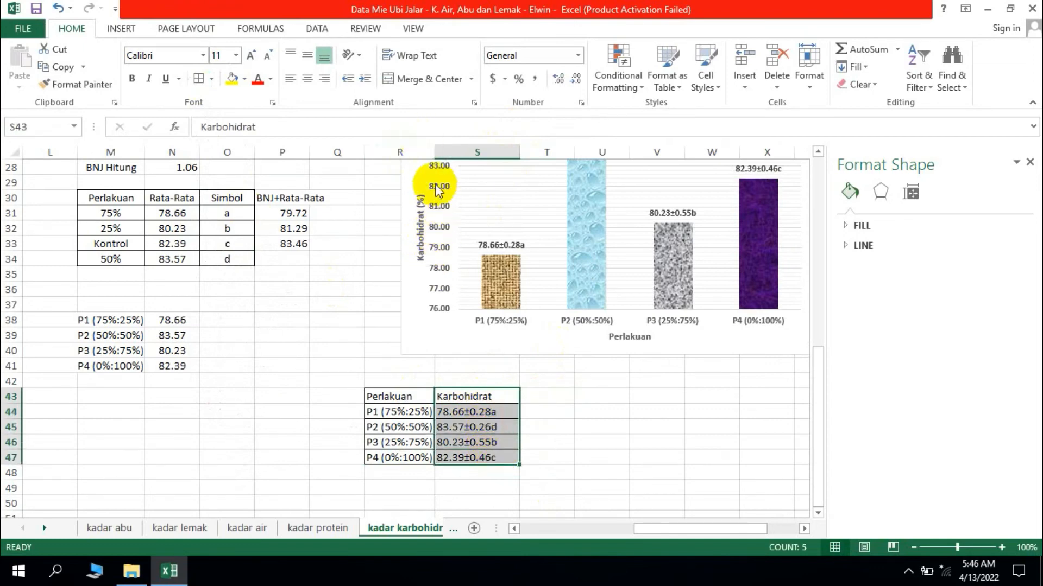
pyautogui.click(543, 442)
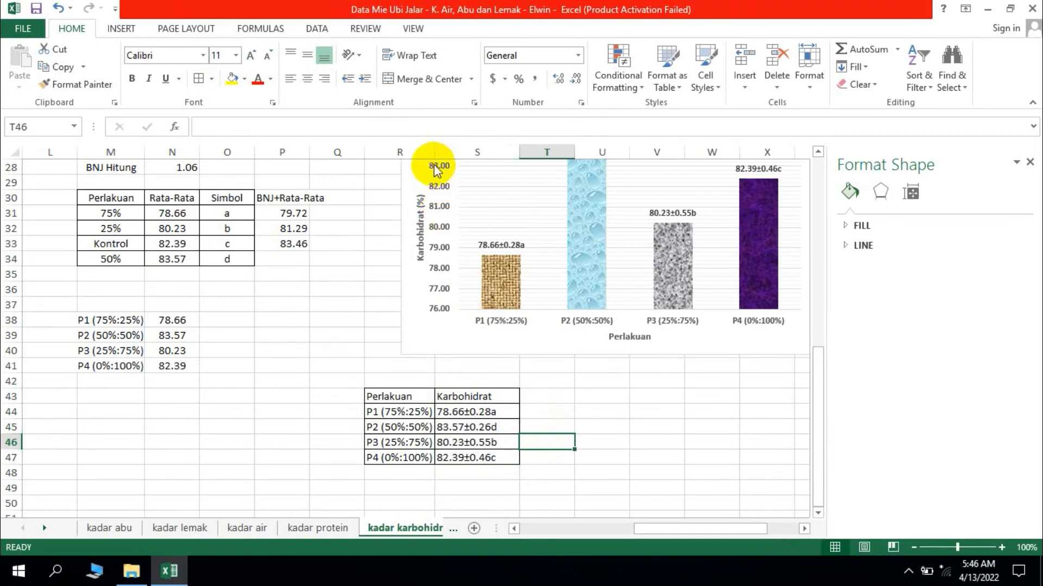
pyautogui.moveTo(434, 149); pyautogui.dragTo(457, 156)
# Step: Center the headings in R43:S43 and the treatment and carbohydrate entries in R44:S47 horizontally
pyautogui.moveTo(411, 397); pyautogui.dragTo(505, 397)
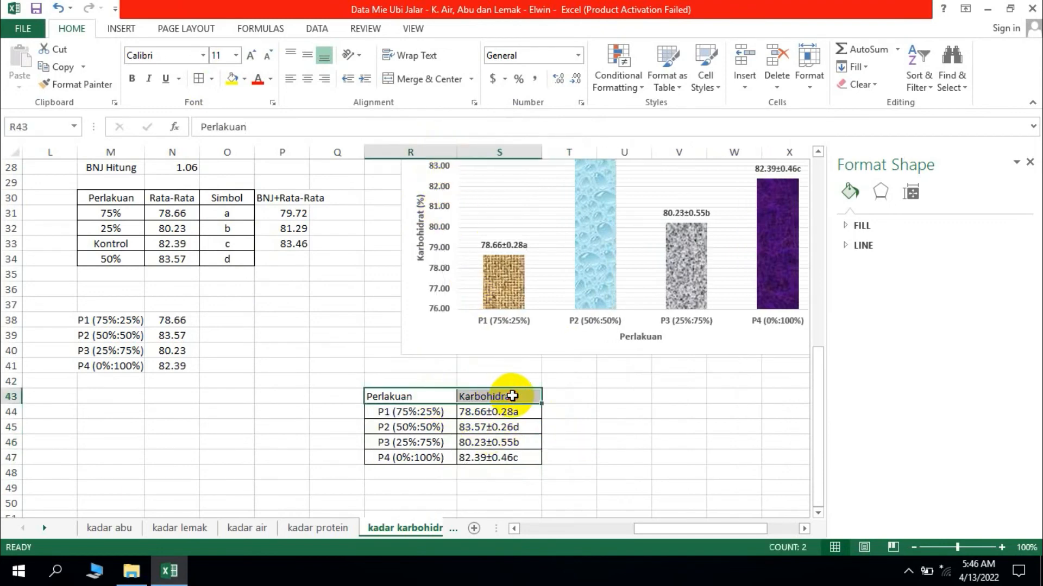
pyautogui.click(308, 80)
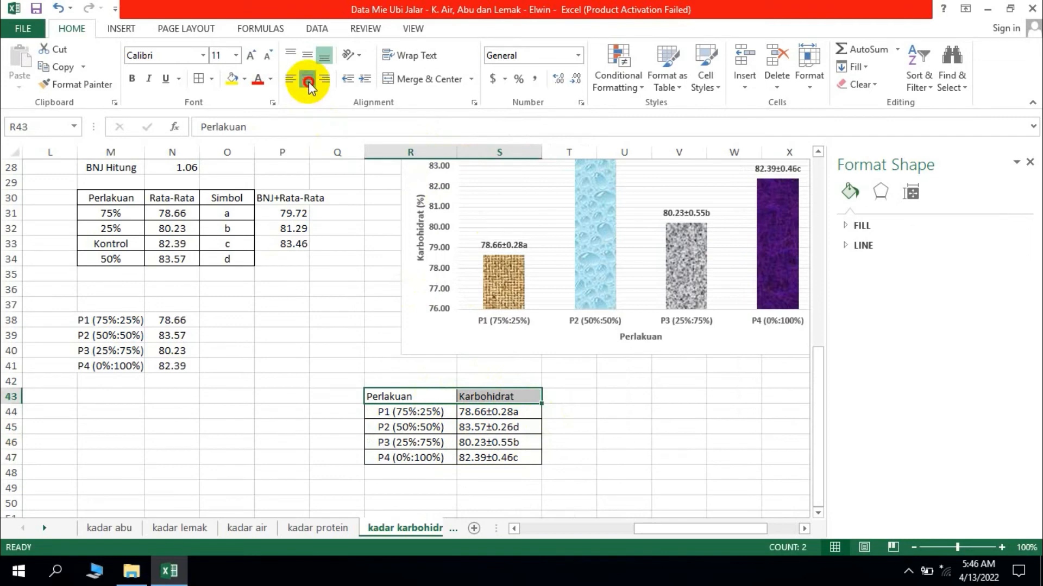
pyautogui.click(669, 441)
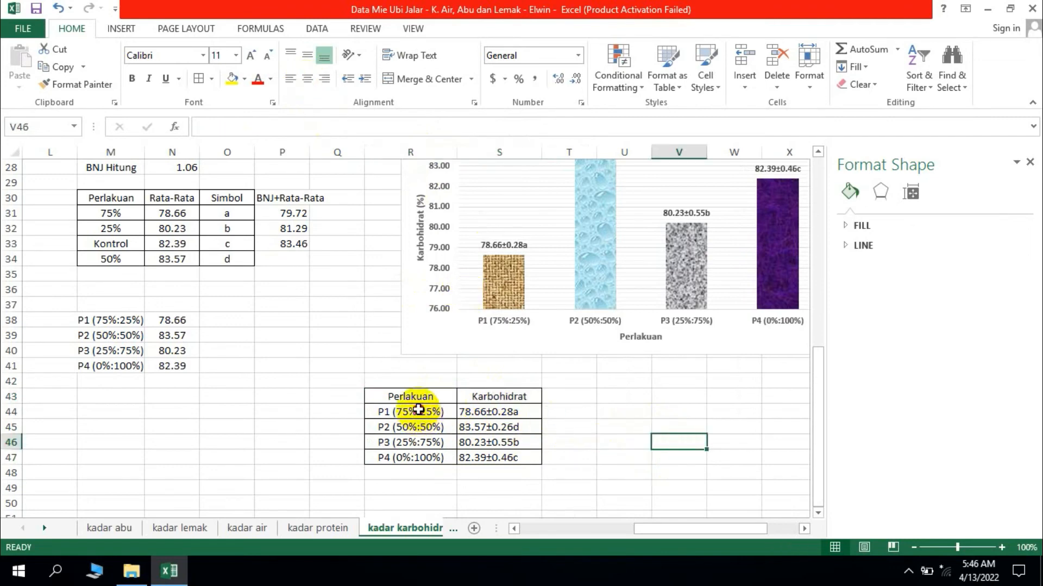
pyautogui.moveTo(412, 412); pyautogui.dragTo(499, 457)
pyautogui.click(307, 80)
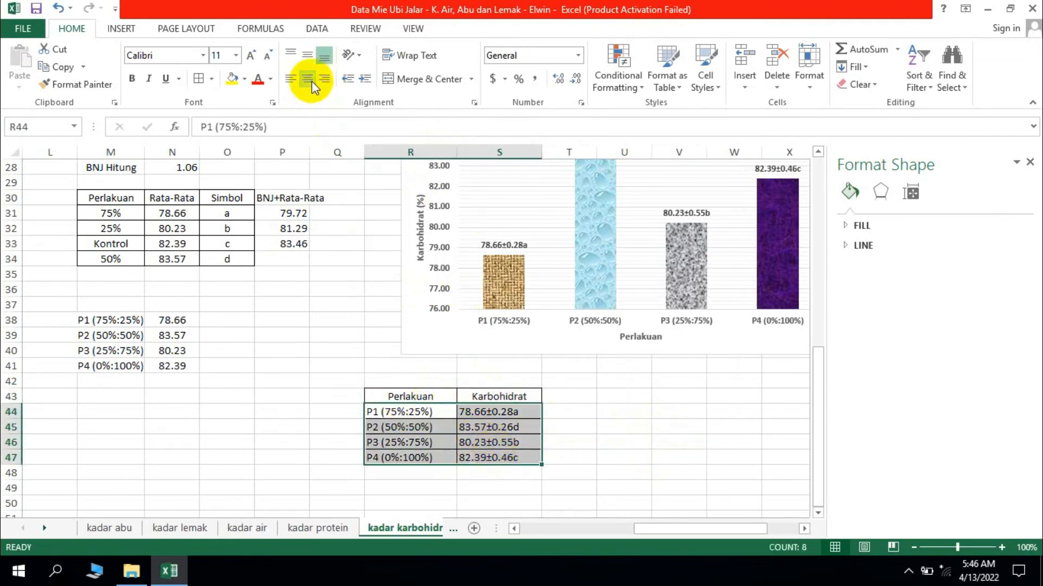
pyautogui.click(307, 80)
pyautogui.click(670, 446)
# Step: Make the Perlakuan and Karbohidrat headings in R43:S43 bold
pyautogui.scroll(2, 624, 358)
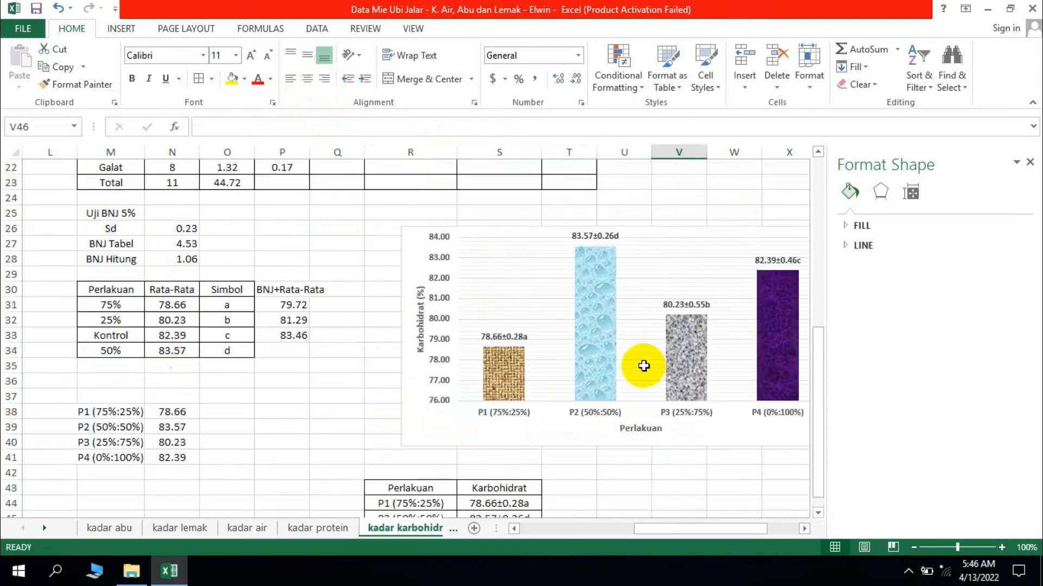
pyautogui.moveTo(646, 535); pyautogui.dragTo(702, 528)
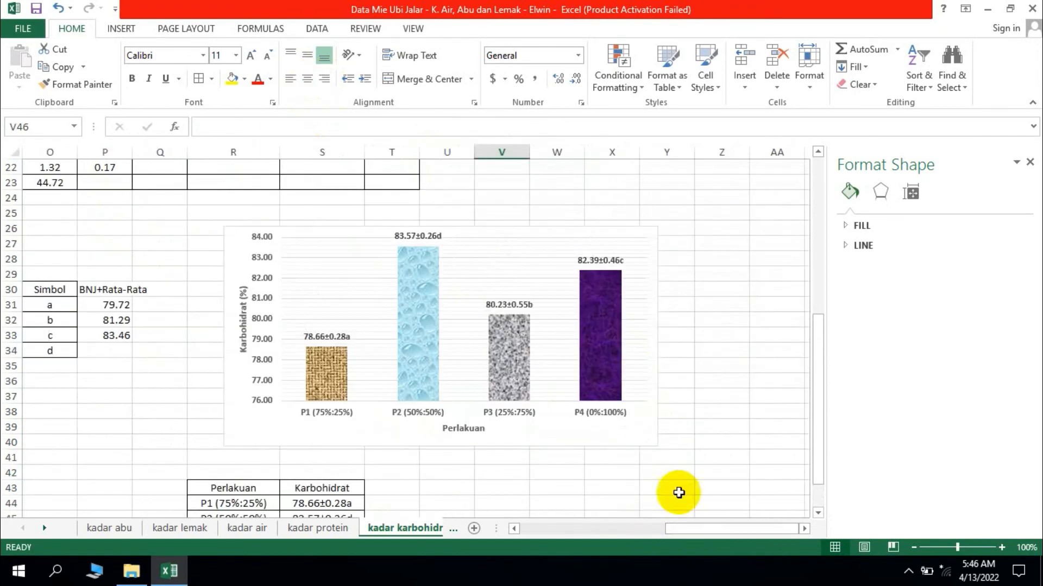
pyautogui.scroll(-2, 555, 376)
pyautogui.scroll(-1, 553, 385)
pyautogui.click(337, 412)
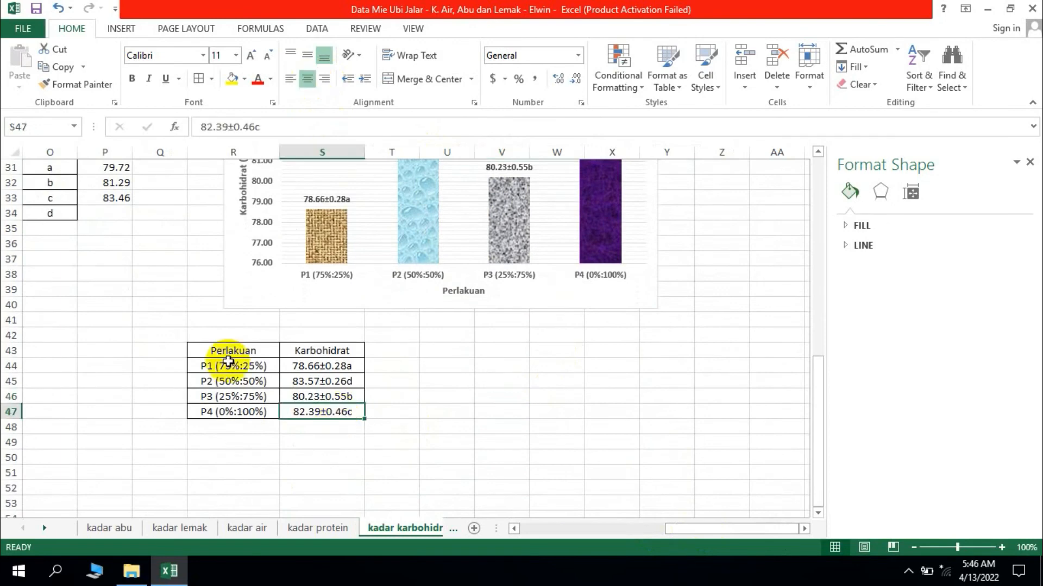
pyautogui.moveTo(231, 352); pyautogui.dragTo(304, 358)
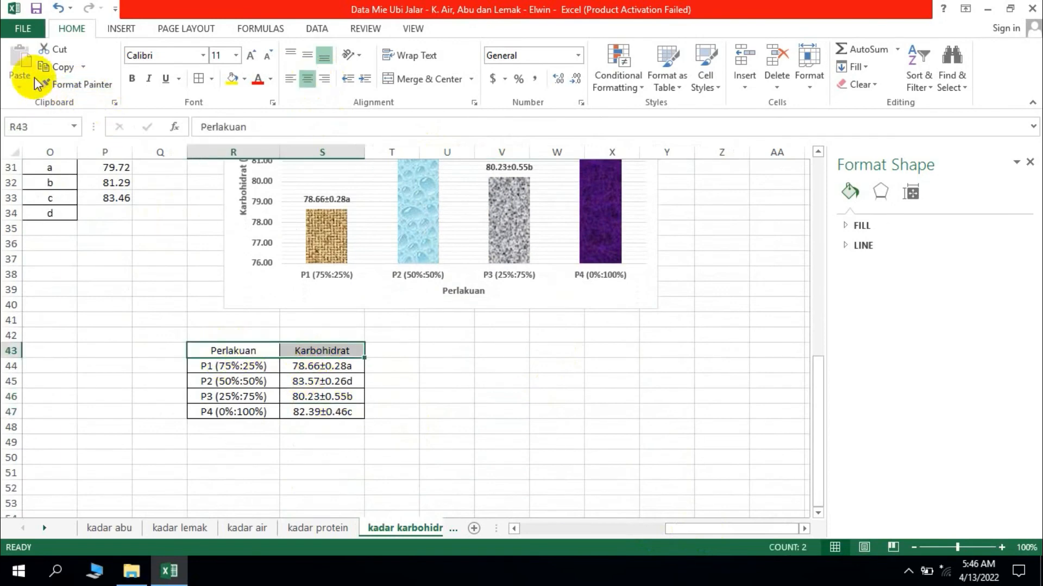
pyautogui.click(132, 79)
pyautogui.click(456, 413)
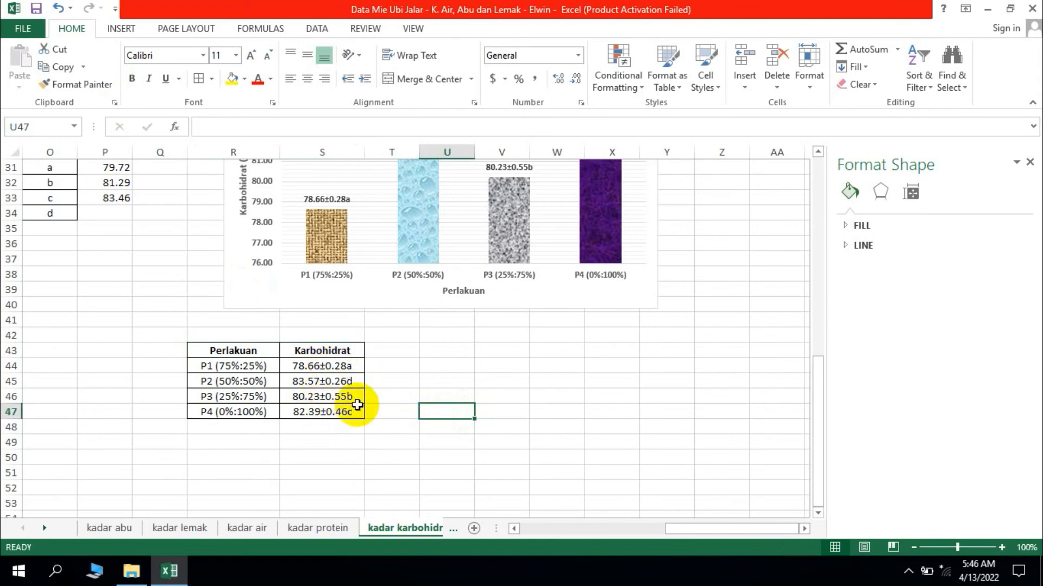
# Step: Close the Format Shape pane to free up the worksheet area
pyautogui.click(341, 367)
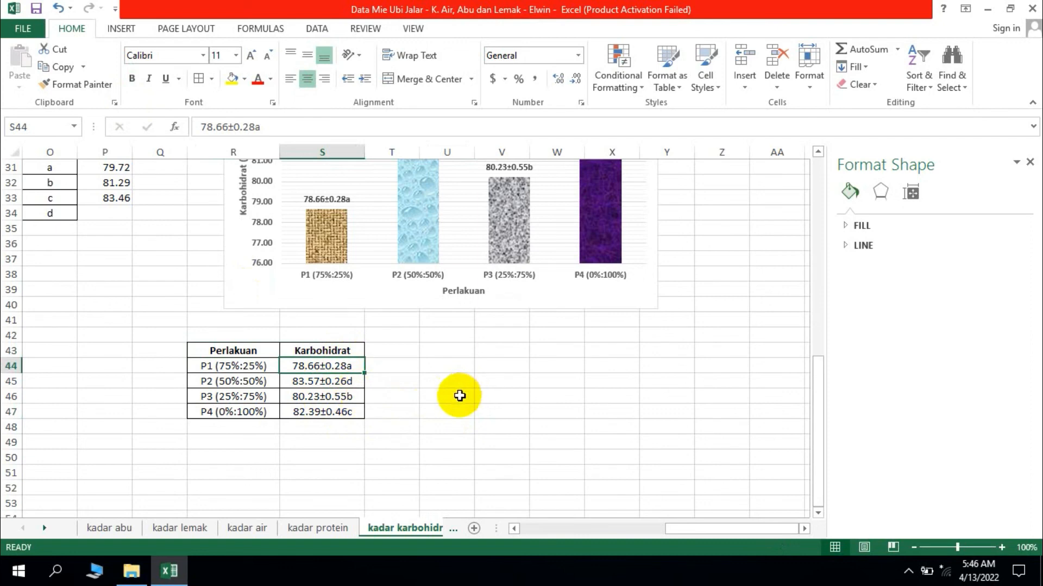
pyautogui.scroll(3, 488, 380)
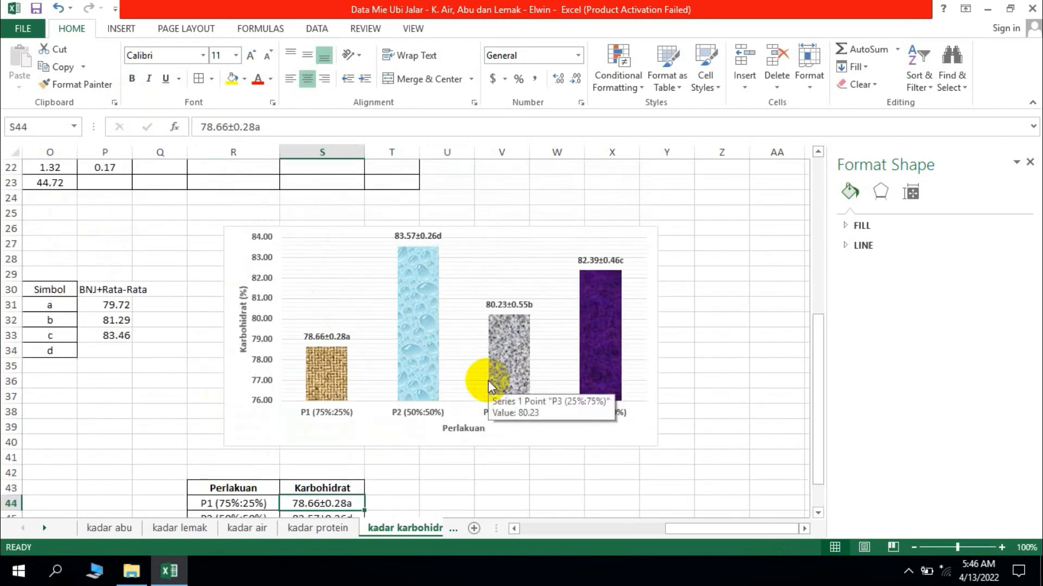
pyautogui.scroll(-2, 489, 386)
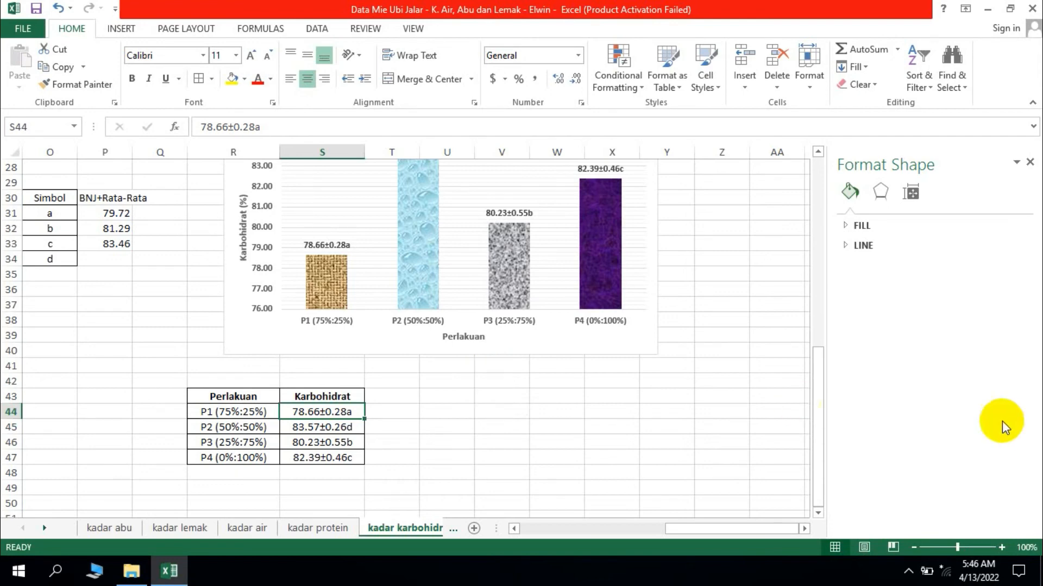
pyautogui.click(1025, 162)
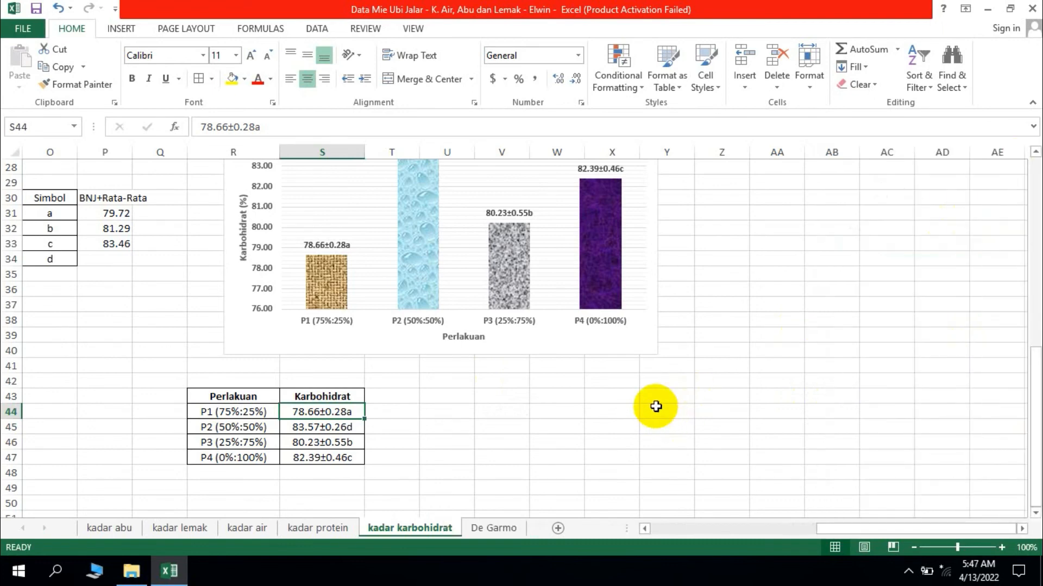
# Step: Review the finished carbohydrate chart and summary table against the replicate data, Anova and BNJ test tables on the sheet
pyautogui.scroll(1, 656, 407)
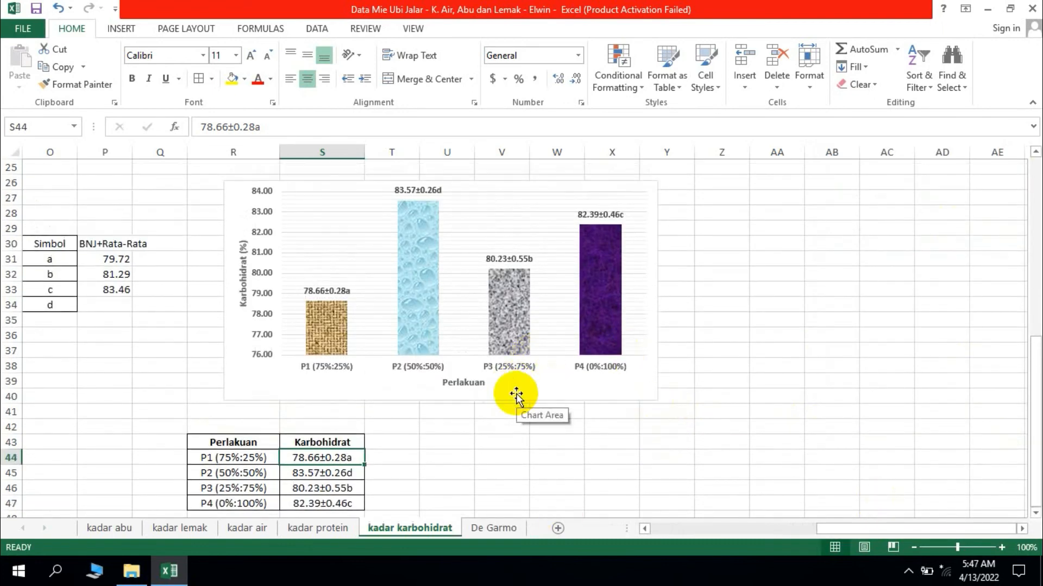
pyautogui.scroll(1, 516, 395)
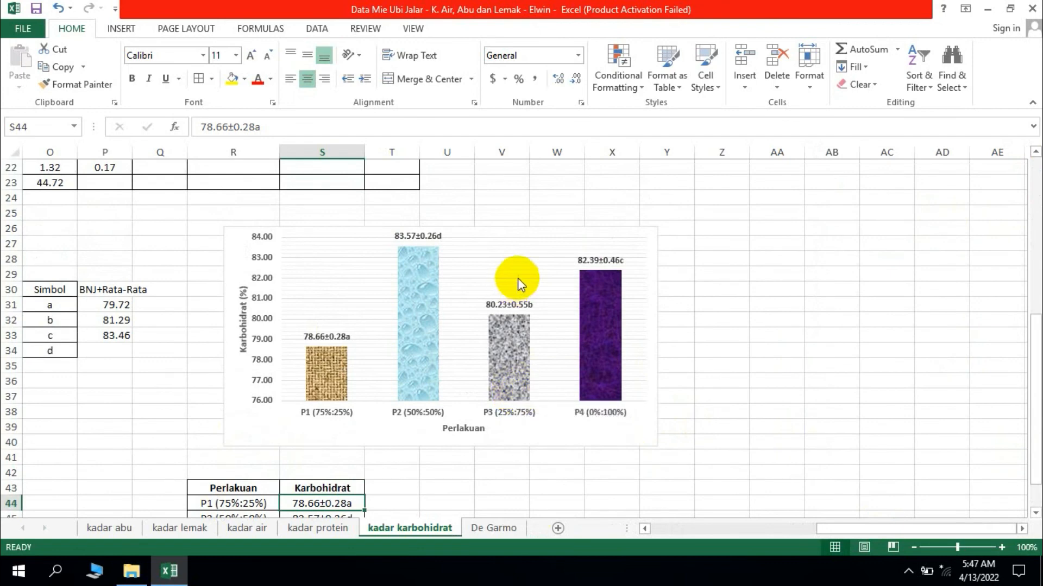
pyautogui.scroll(-2, 517, 278)
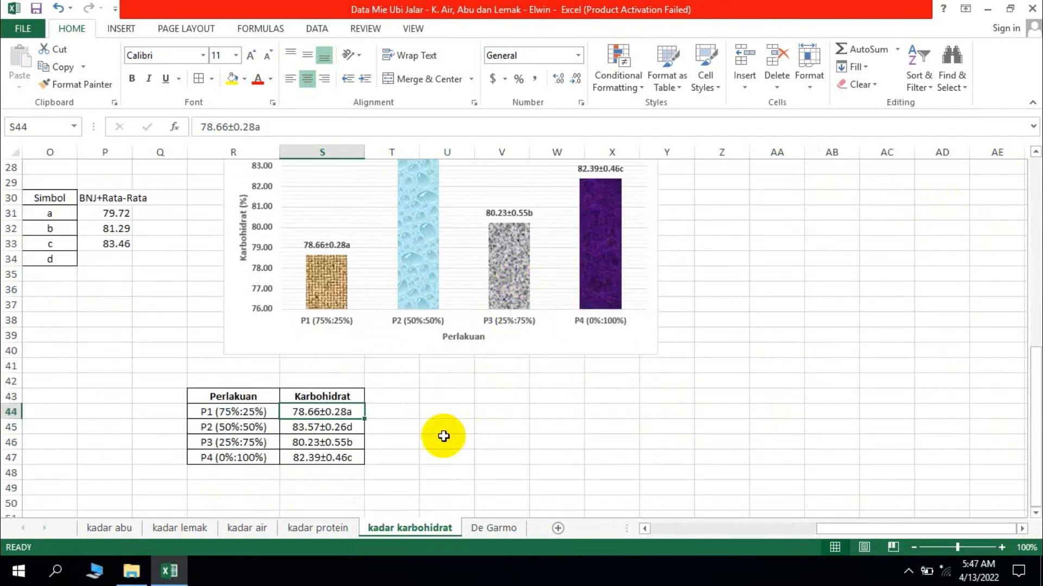
pyautogui.scroll(1, 467, 345)
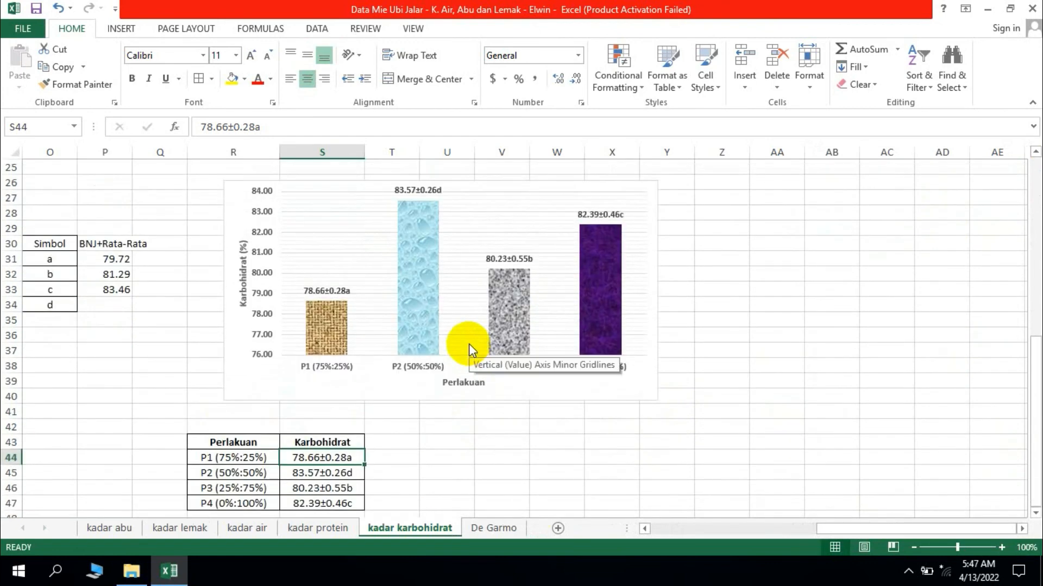
pyautogui.scroll(1, 468, 347)
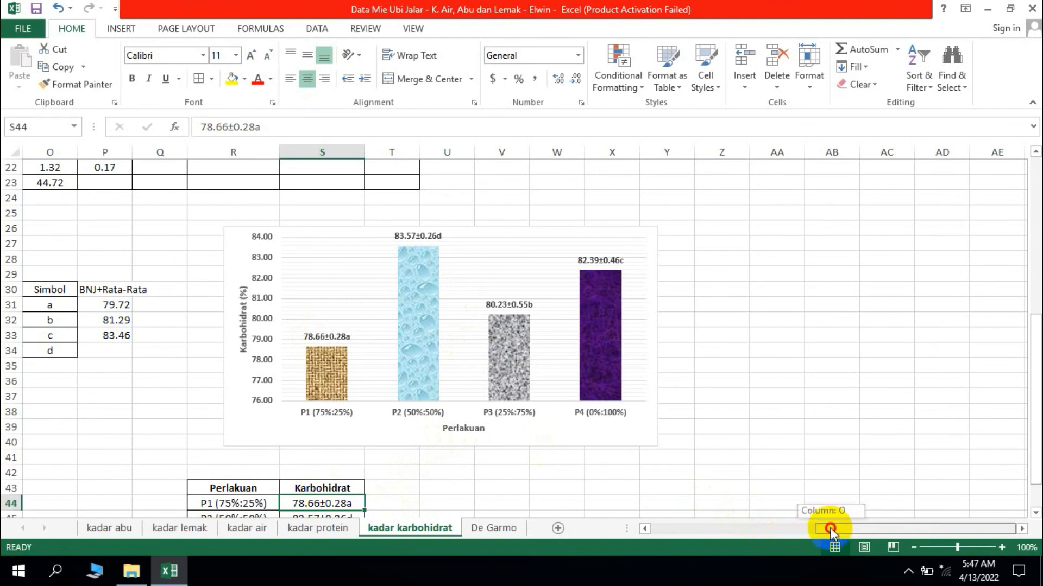
pyautogui.moveTo(830, 528); pyautogui.dragTo(809, 524)
pyautogui.scroll(2, 210, 273)
pyautogui.scroll(3, 211, 273)
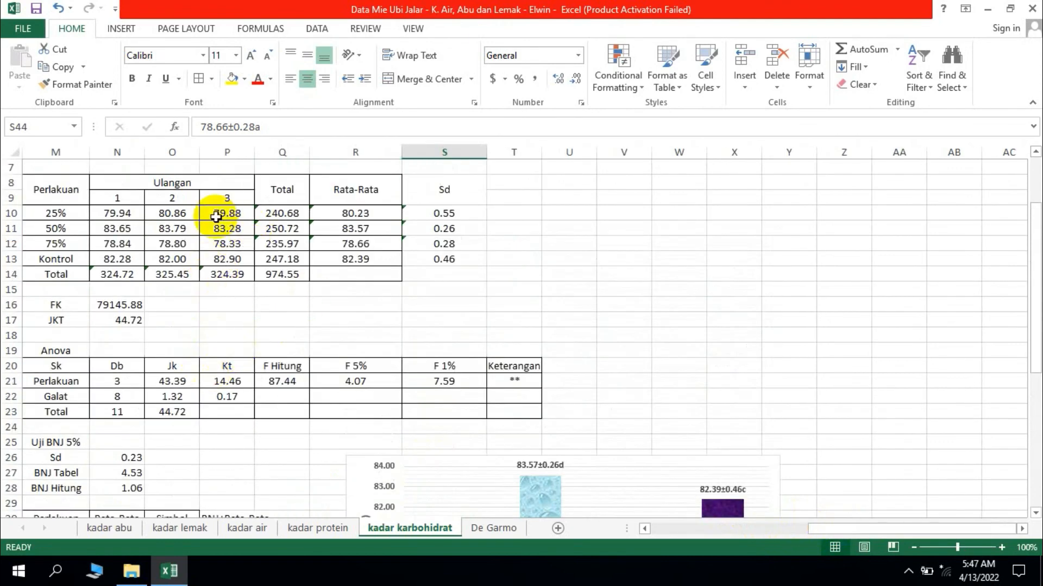
pyautogui.scroll(-1, 233, 209)
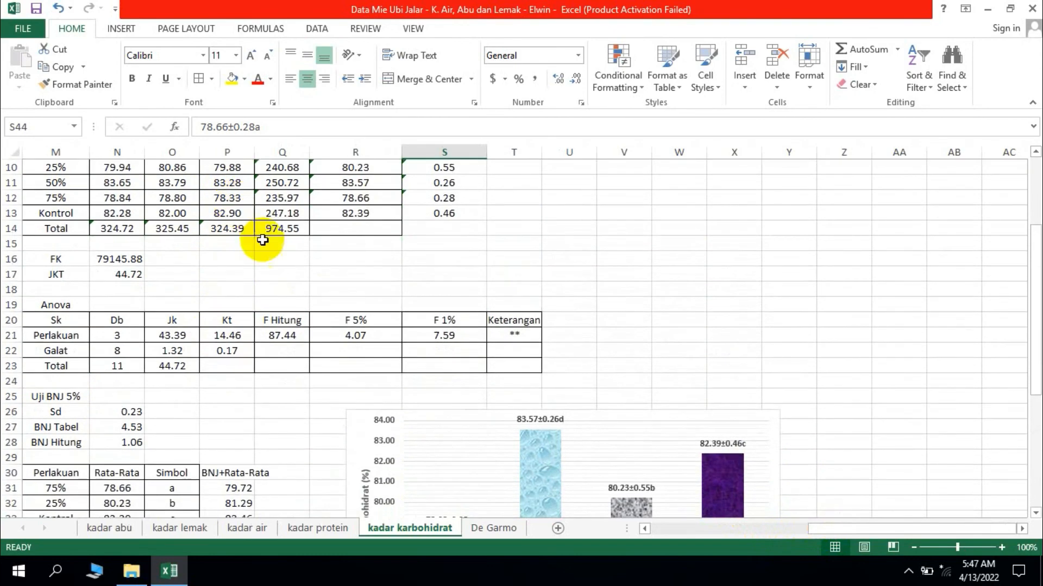
pyautogui.scroll(2, 275, 237)
pyautogui.scroll(-1, 255, 424)
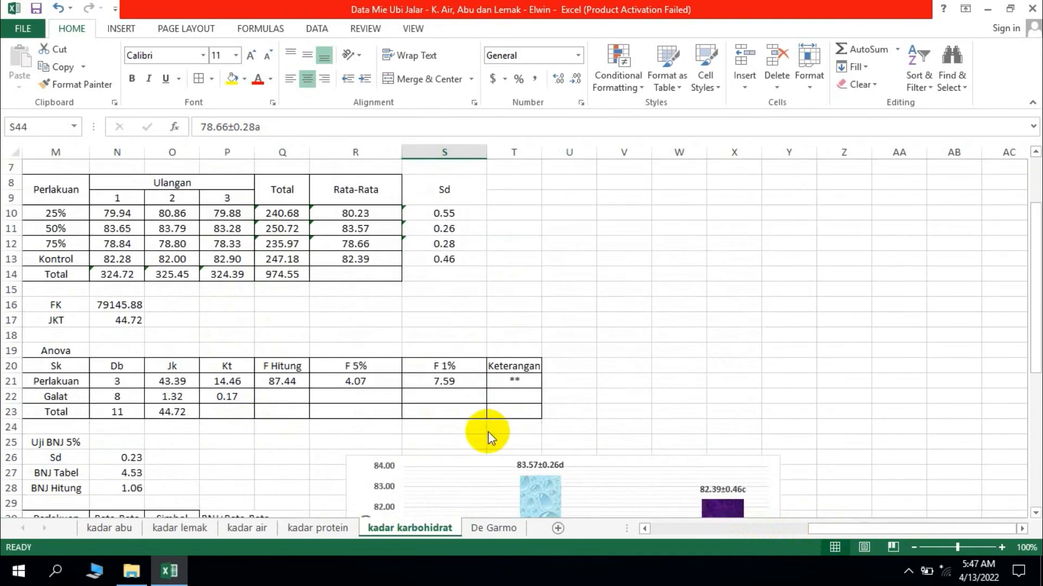
pyautogui.scroll(-5, 488, 431)
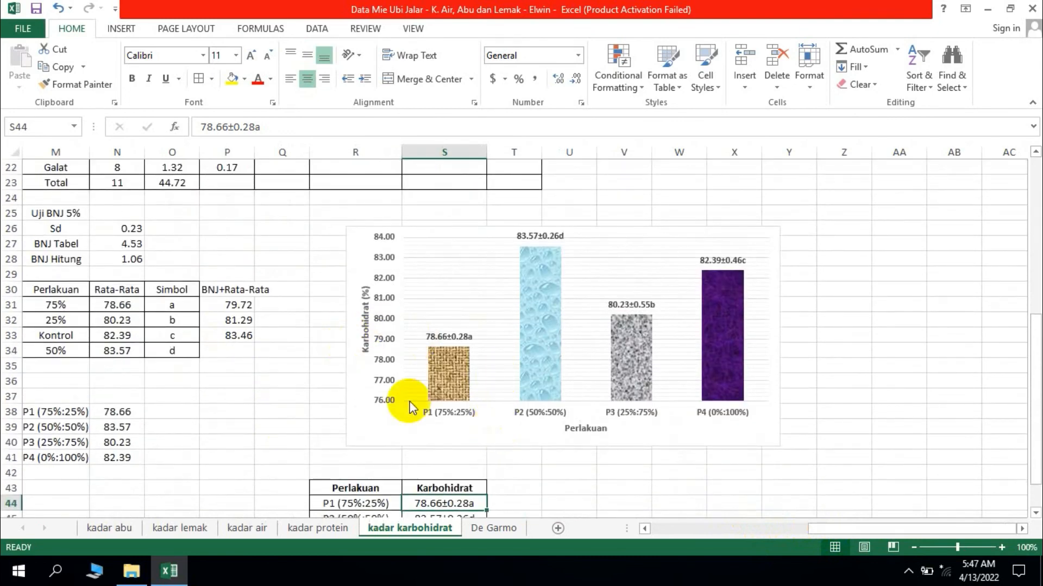
pyautogui.click(478, 443)
pyautogui.scroll(-2, 478, 442)
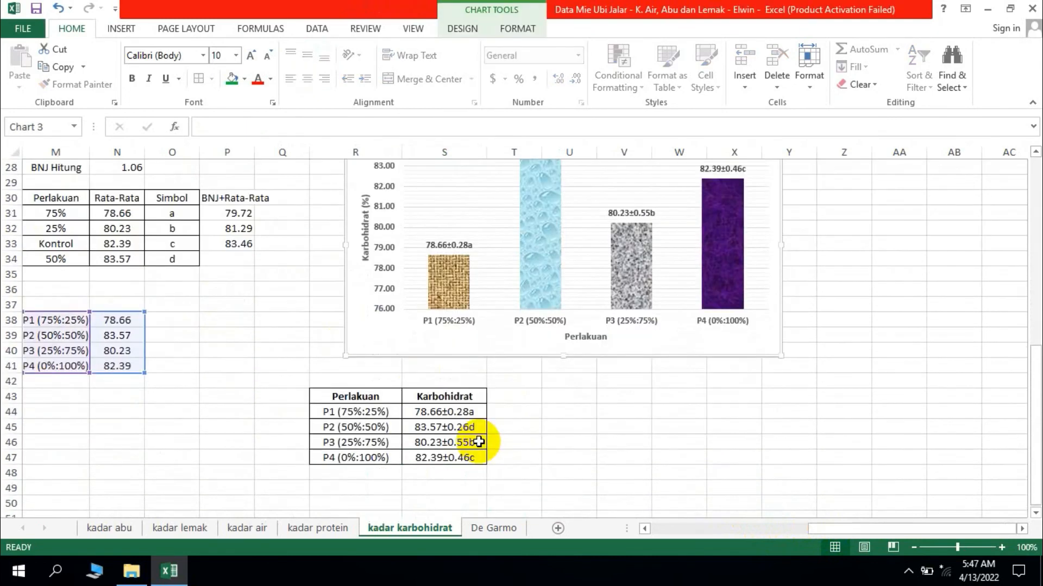
pyautogui.click(449, 396)
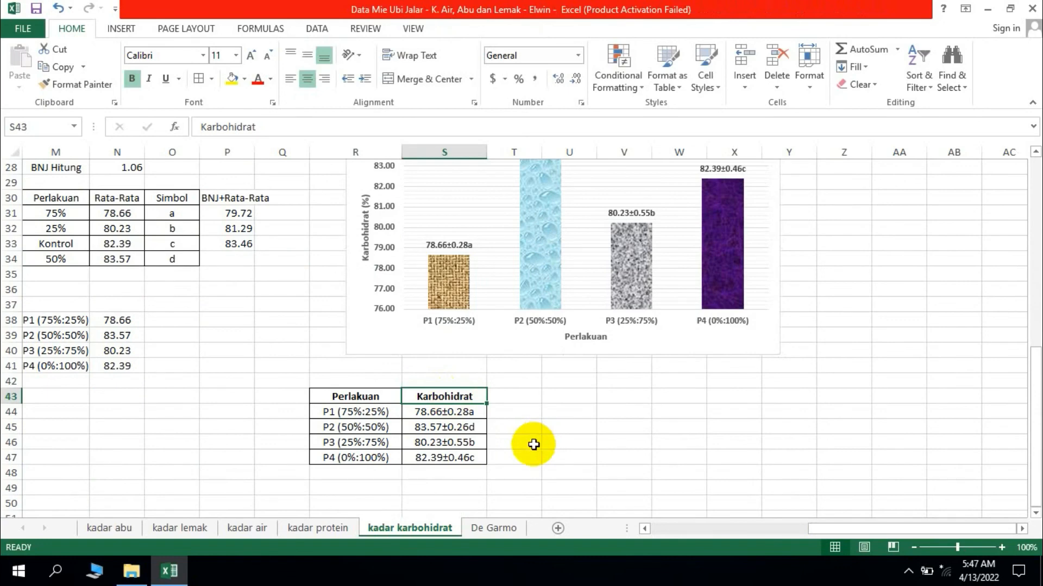
pyautogui.scroll(2, 542, 430)
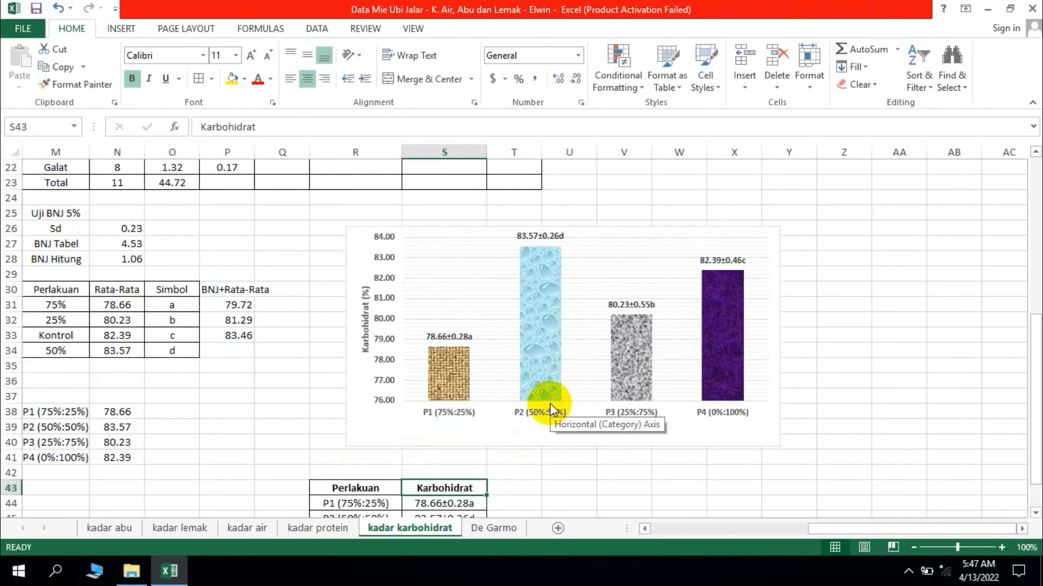
pyautogui.click(910, 575)
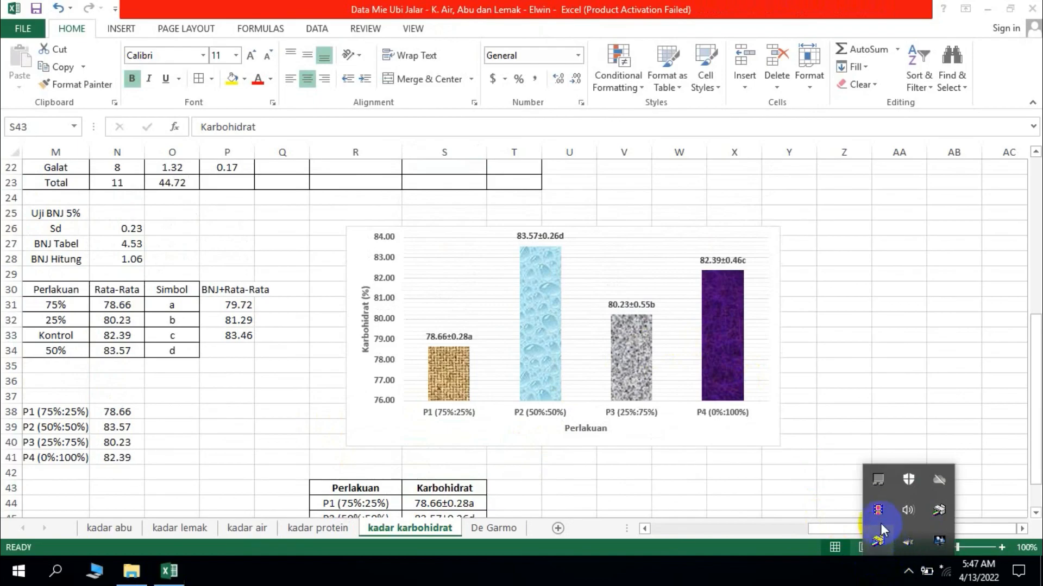